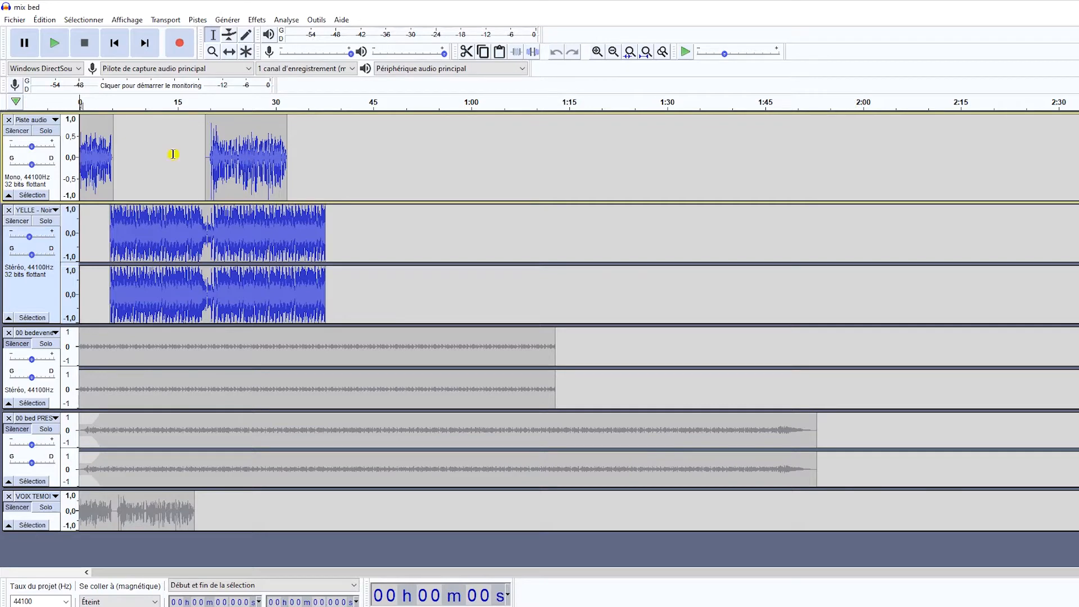
- Mute the YELLE music track and listen to the two voice clips on the Piste audio track
{"action": "left_click", "coordinate": [11, 222]}
{"action": "key", "text": "space"}
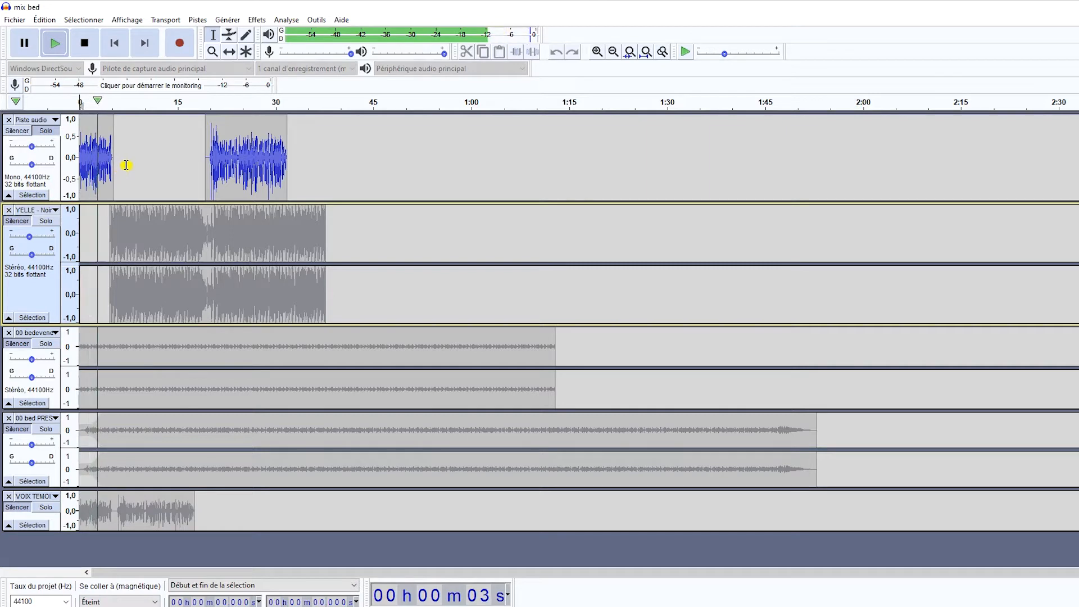
{"action": "left_click", "coordinate": [205, 169]}
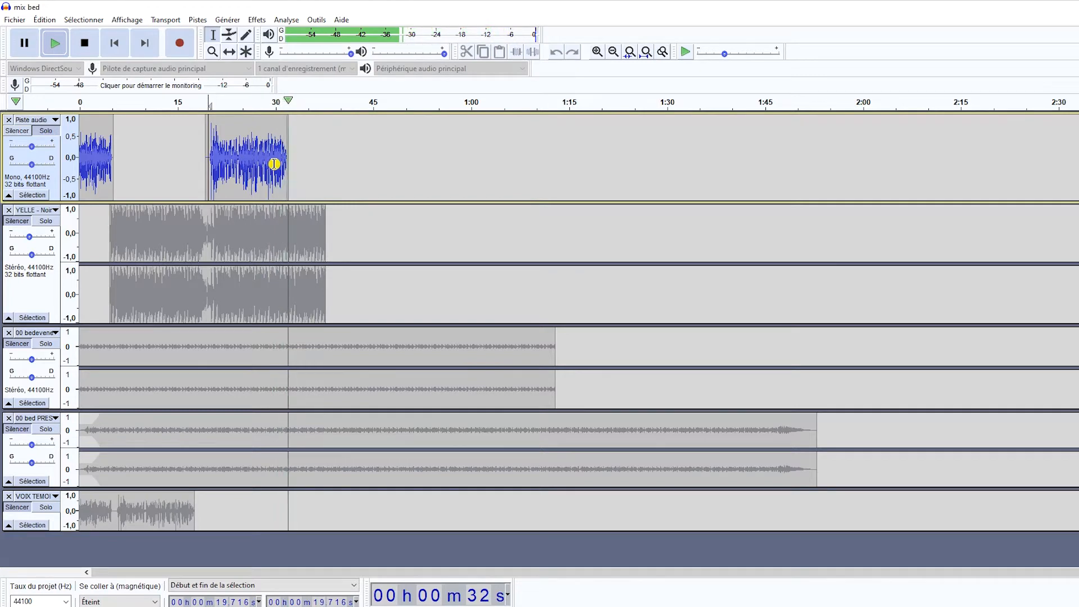
{"action": "key", "text": "space"}
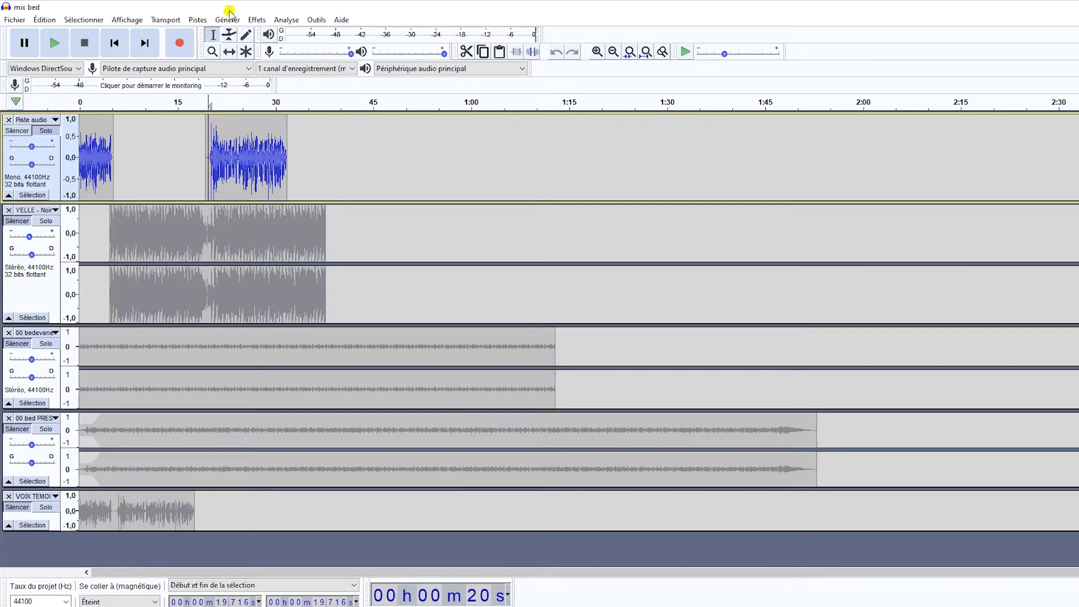
- Unmute the YELLE track and play the passage where the first voice clip leads into the music
{"action": "left_click", "coordinate": [212, 52]}
{"action": "left_click", "coordinate": [94, 180]}
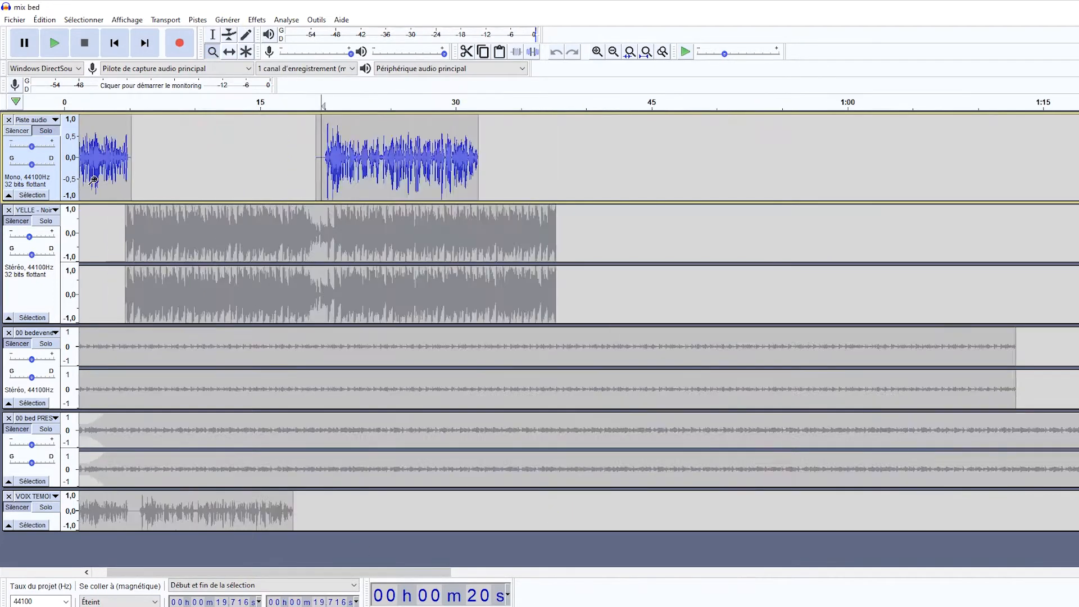
{"action": "double_click", "coordinate": [94, 180]}
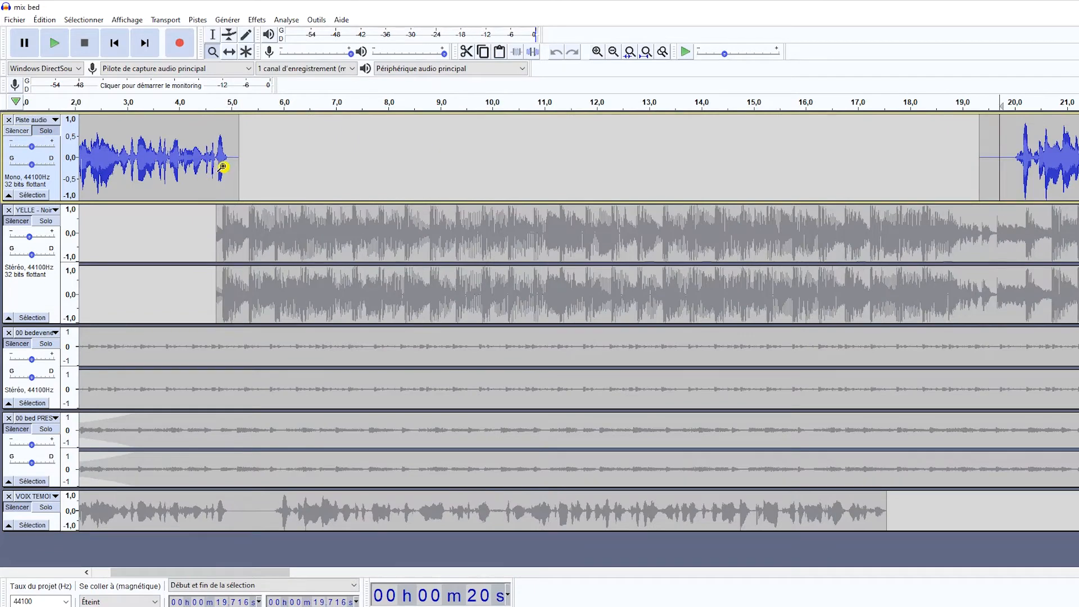
{"action": "key", "text": "Home"}
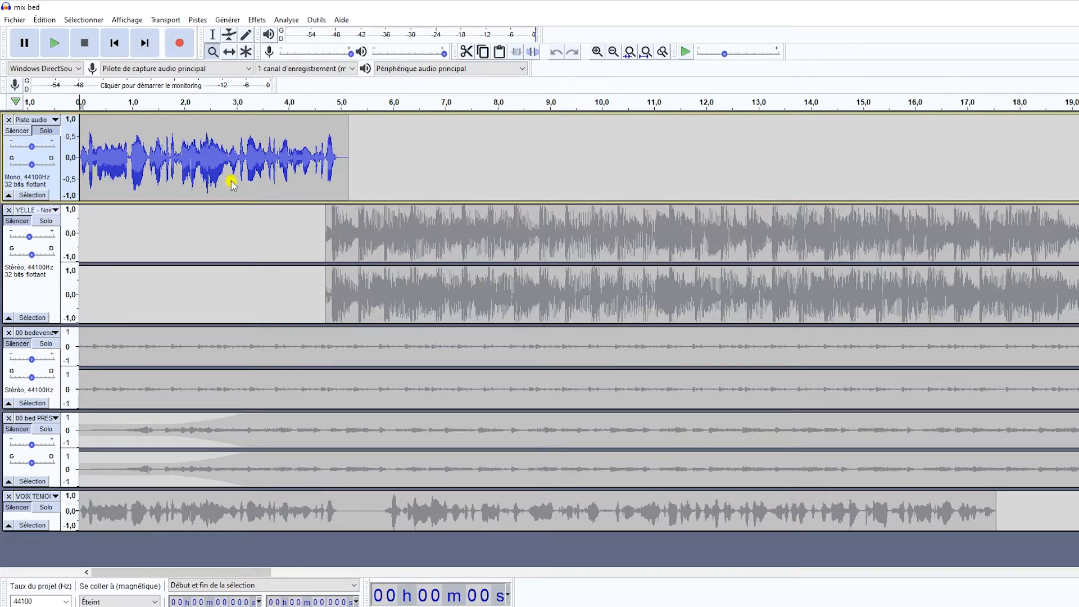
{"action": "left_click", "coordinate": [13, 222]}
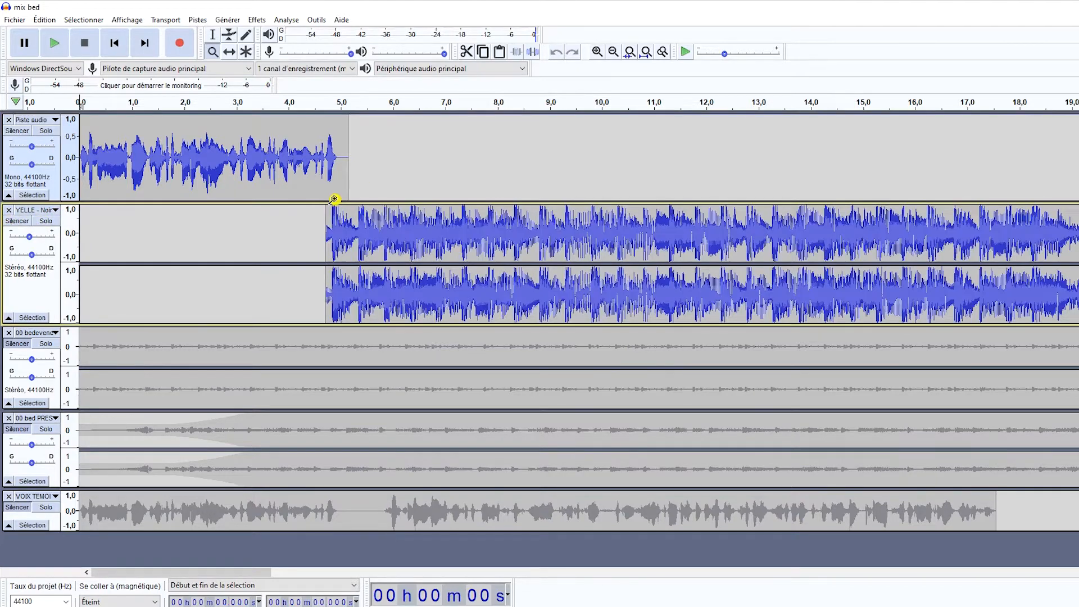
{"action": "left_click", "coordinate": [214, 35]}
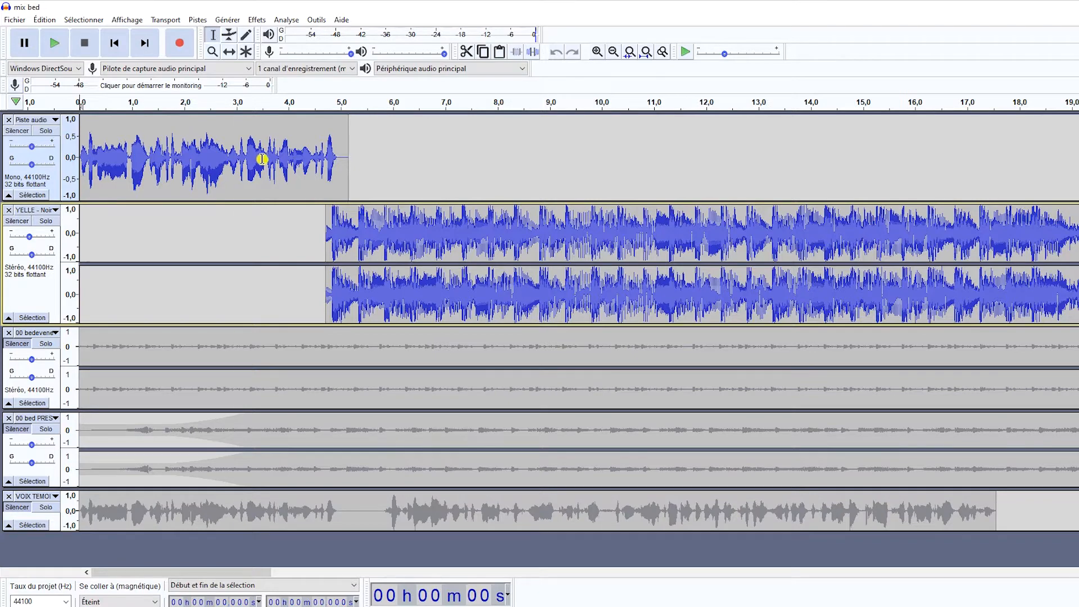
{"action": "left_click", "coordinate": [265, 150]}
{"action": "key", "text": "space"}
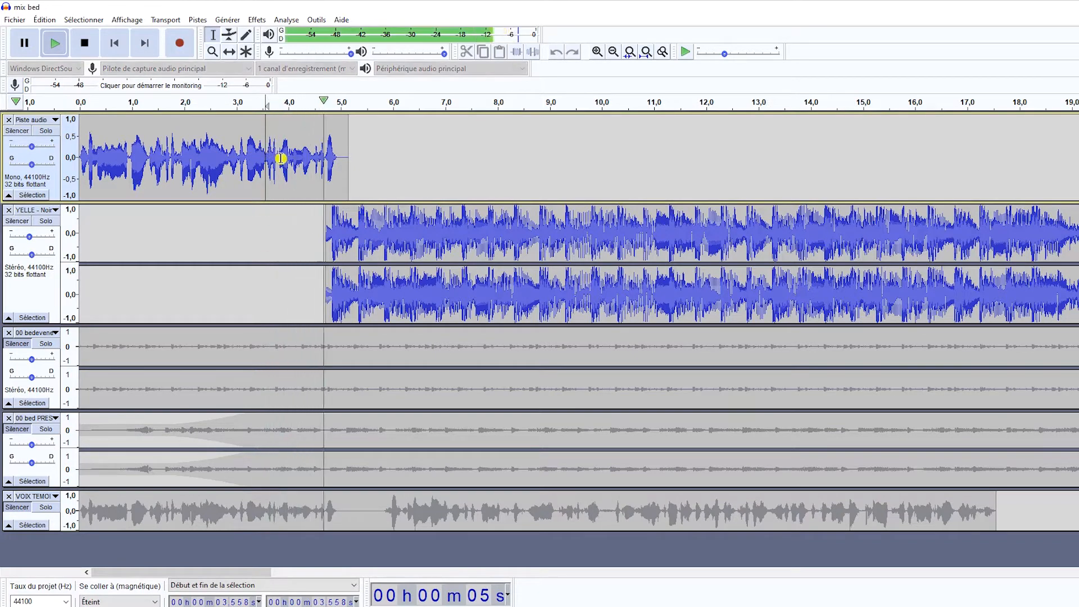
{"action": "key", "text": "space"}
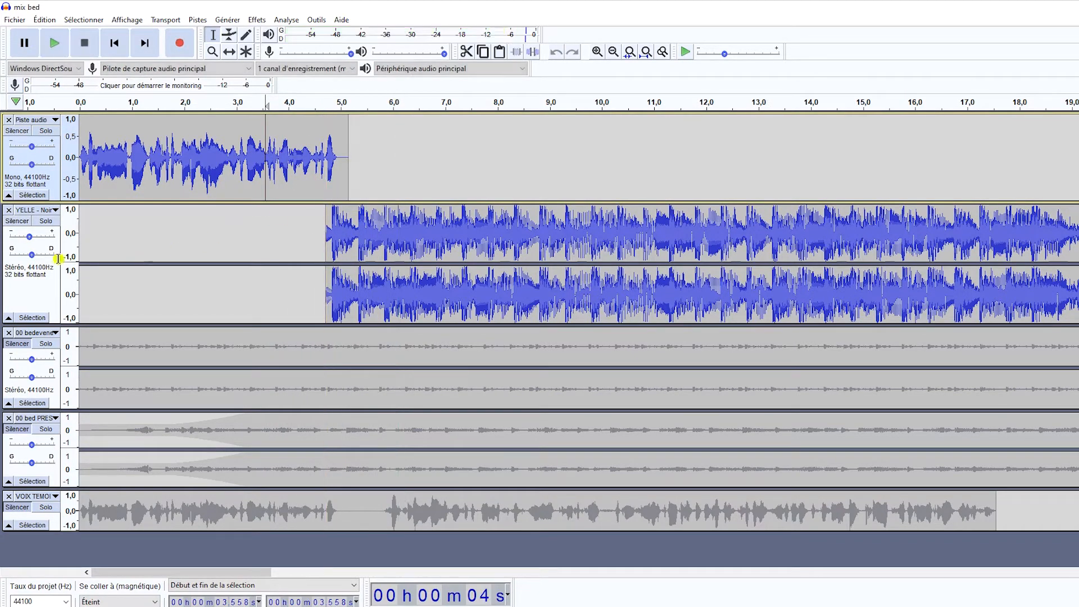
- Replay the voice-to-music transition from about 4.2 s
{"action": "mouse_move", "coordinate": [31, 239]}
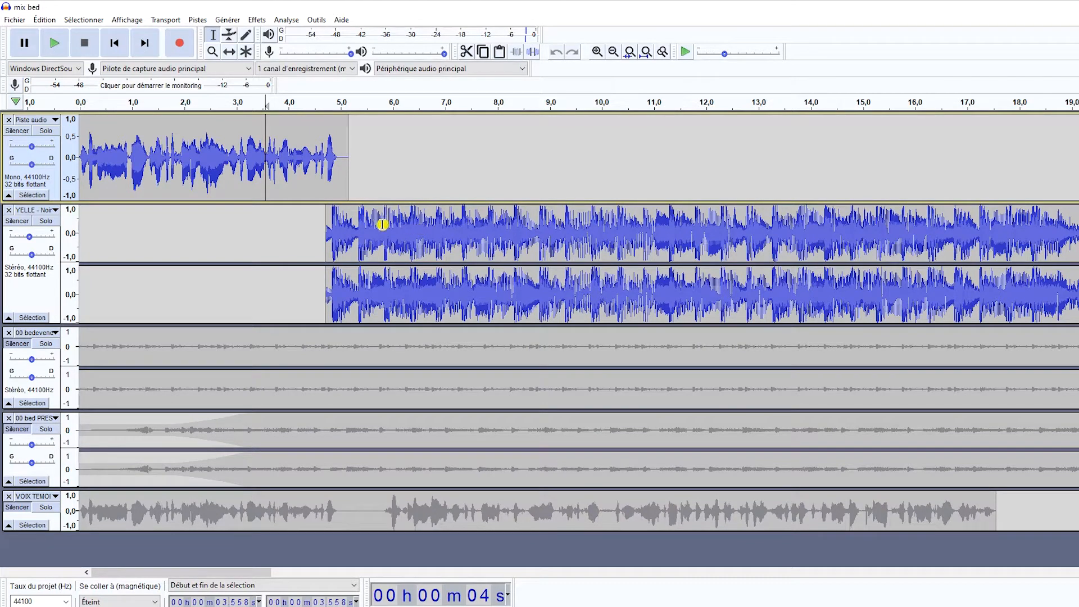
{"action": "left_click", "coordinate": [82, 209]}
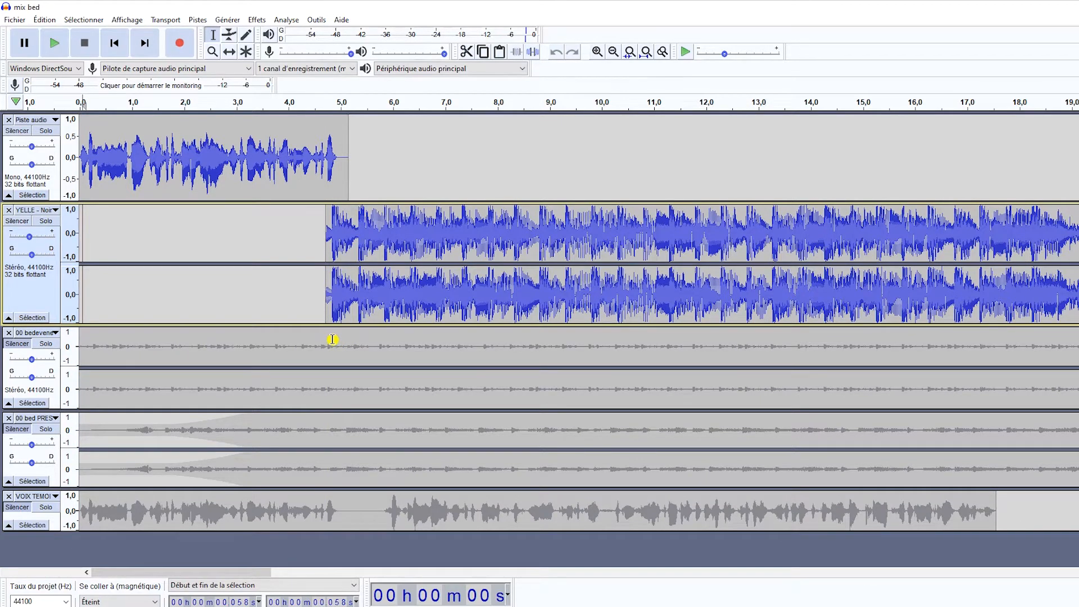
{"action": "left_click", "coordinate": [302, 163]}
{"action": "key", "text": "space"}
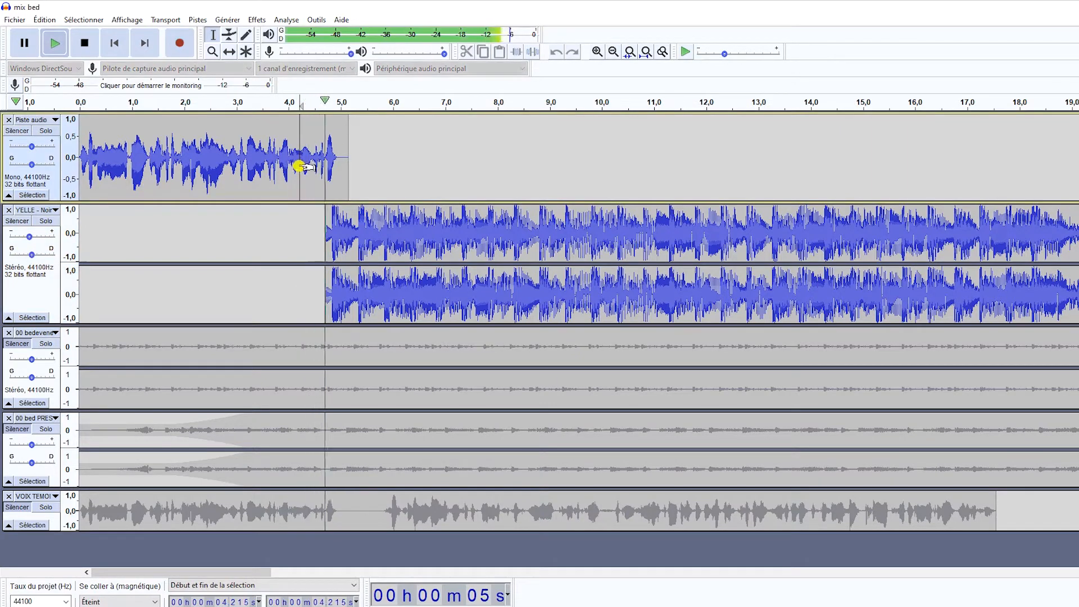
{"action": "key", "text": "space"}
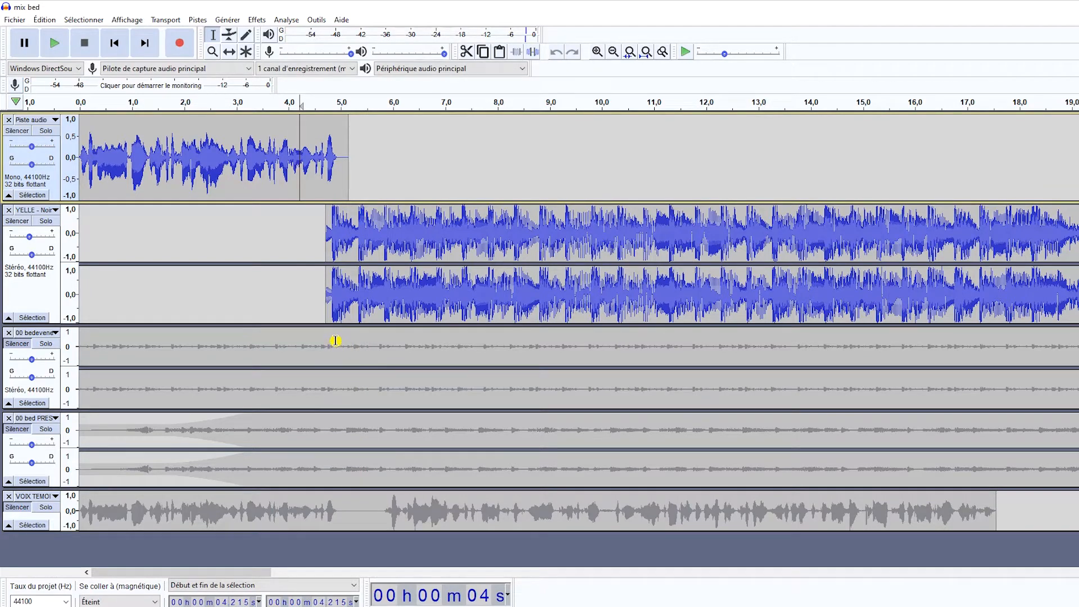
- Split the first bed track (00 bedevene…) at 4.906 s, where the first voice phrase ends, and delete everything after the split
{"action": "left_click", "coordinate": [336, 340]}
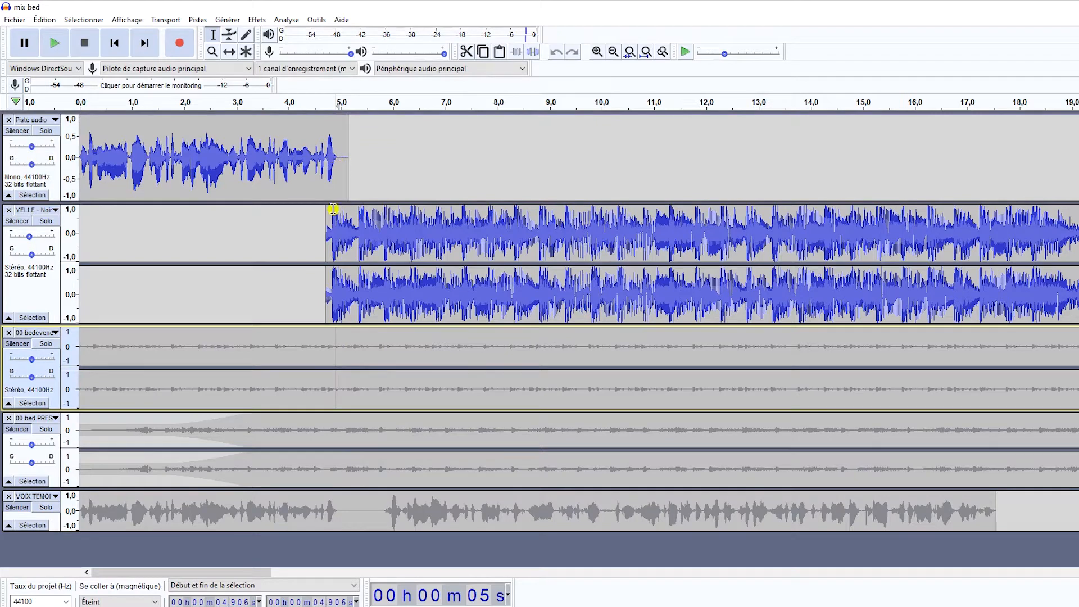
{"action": "left_click", "coordinate": [48, 21]}
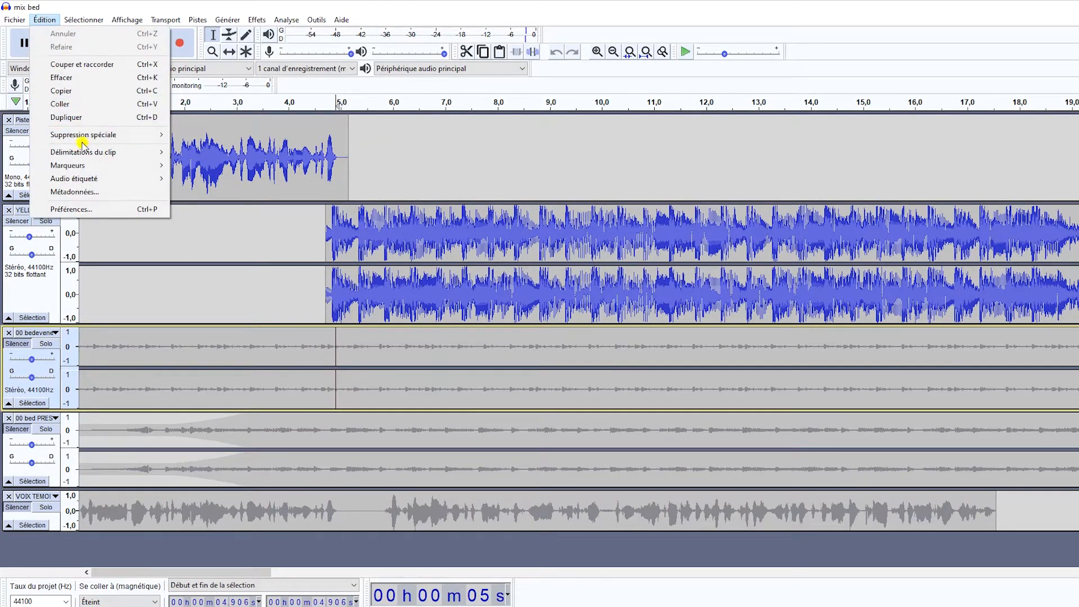
{"action": "mouse_move", "coordinate": [87, 152]}
{"action": "left_click", "coordinate": [203, 152]}
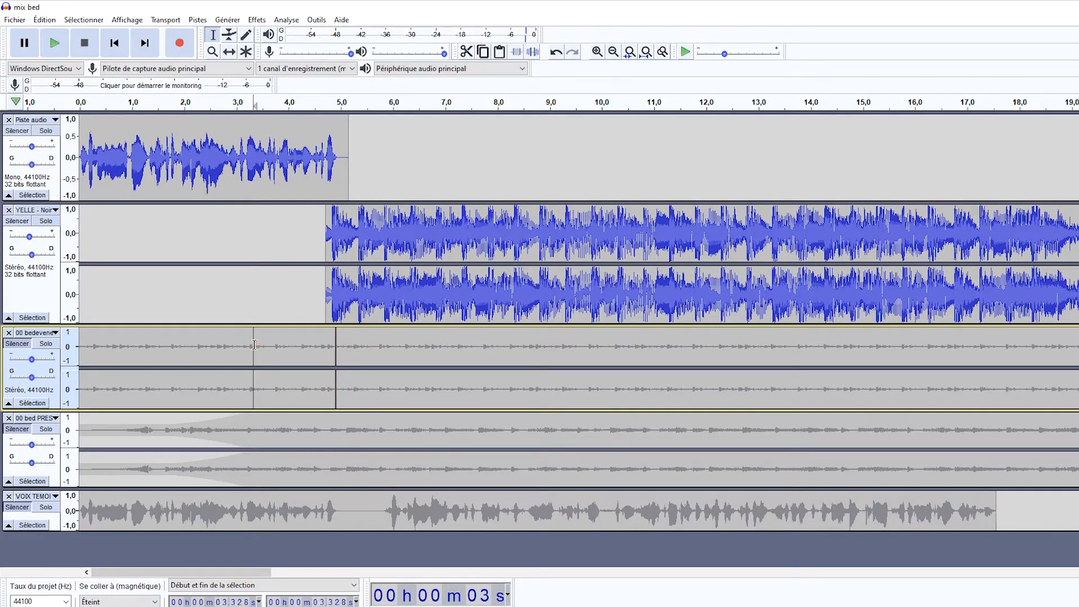
{"action": "double_click", "coordinate": [369, 349]}
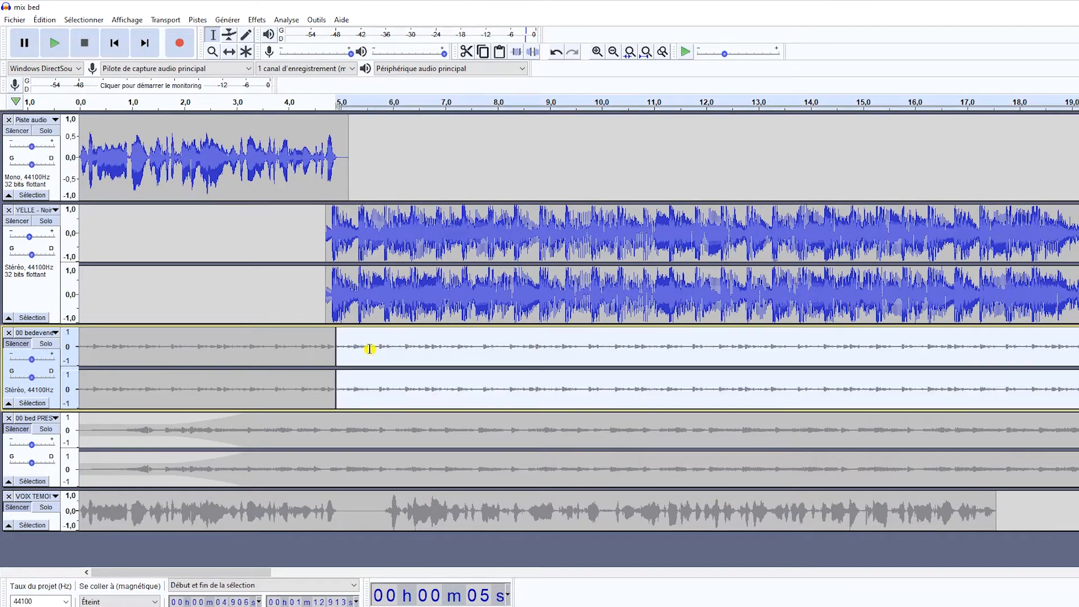
{"action": "key", "text": "Delete"}
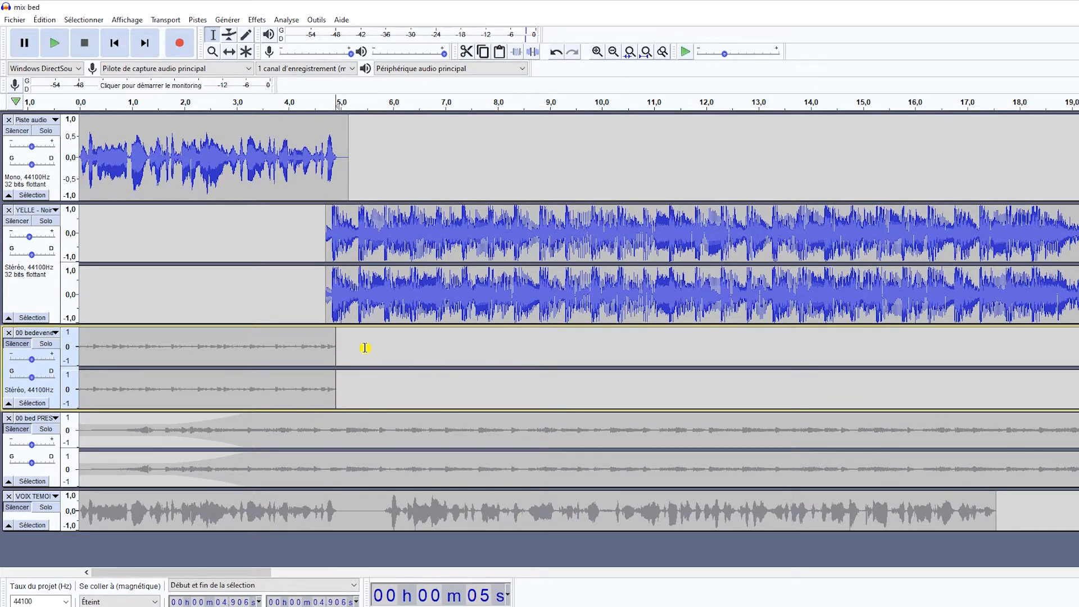
- Unmute the shortened bed track and play the mix from the start
{"action": "left_click", "coordinate": [33, 350]}
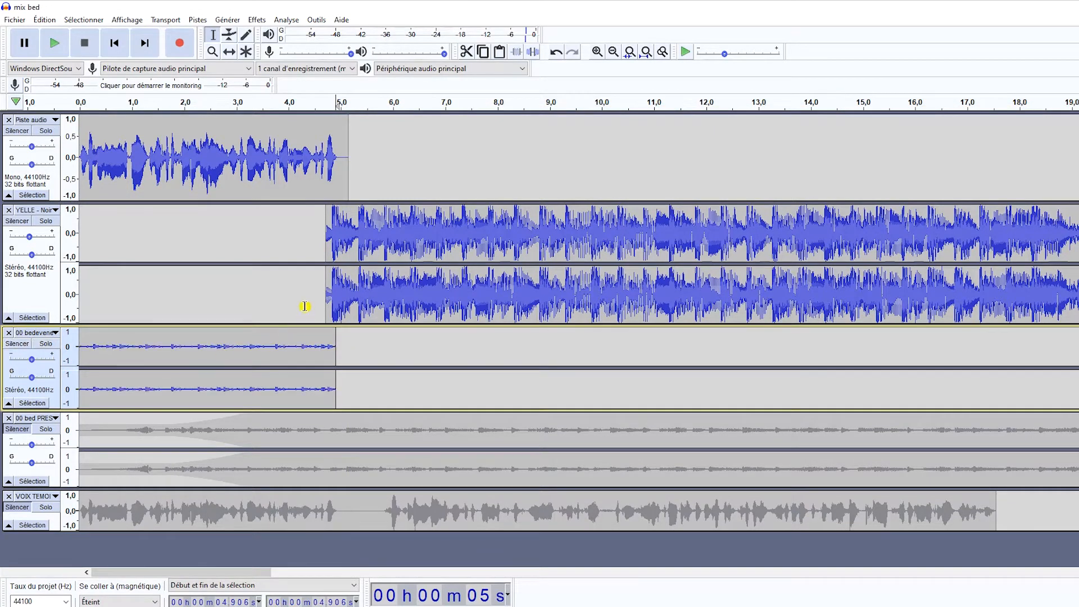
{"action": "key", "text": "Home"}
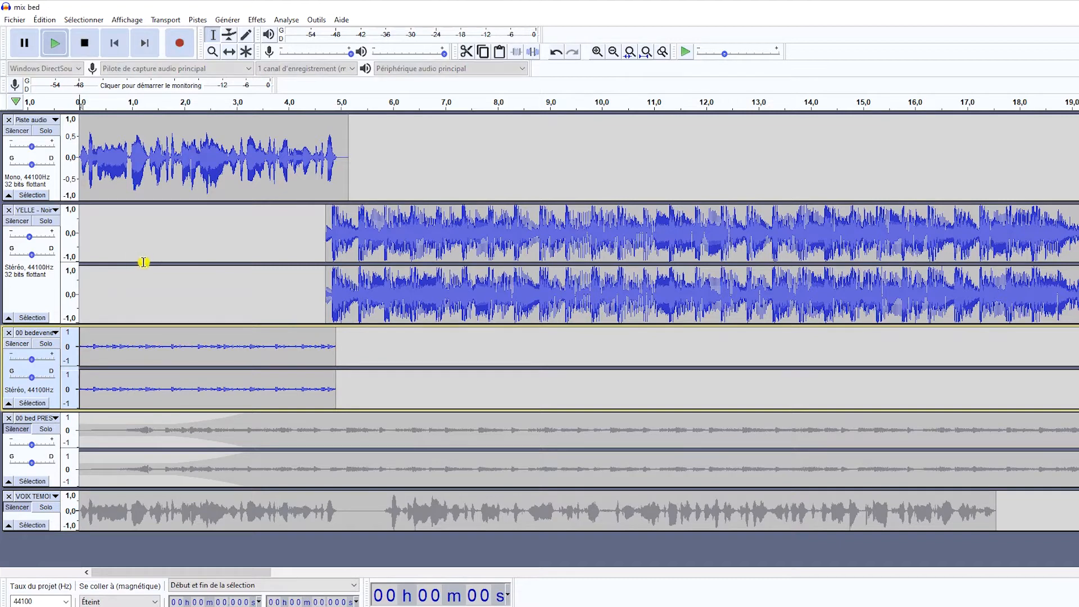
{"action": "left_click", "coordinate": [83, 234]}
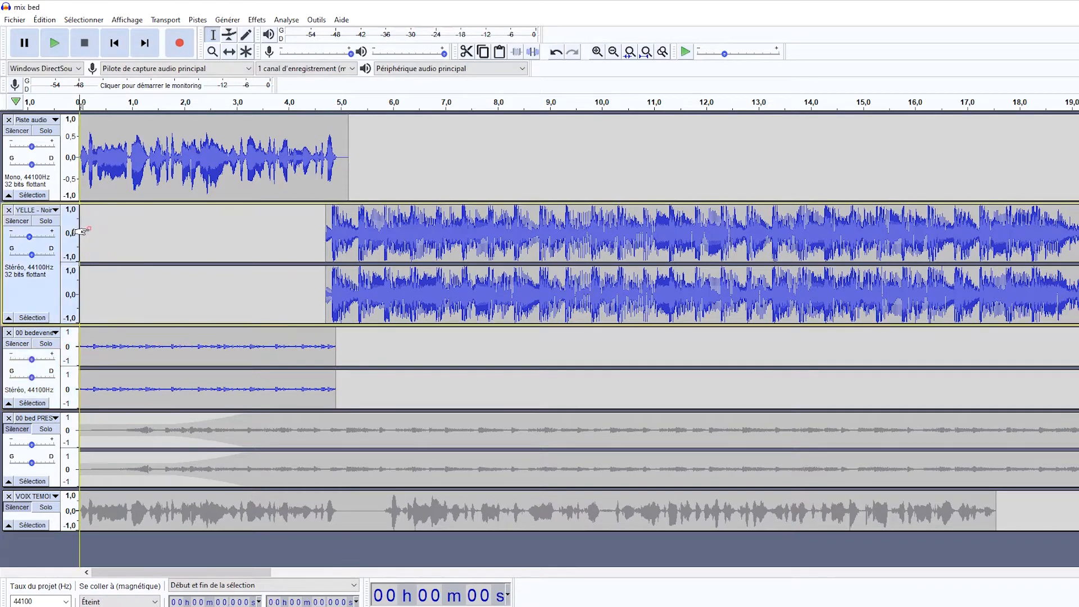
{"action": "key", "text": "space"}
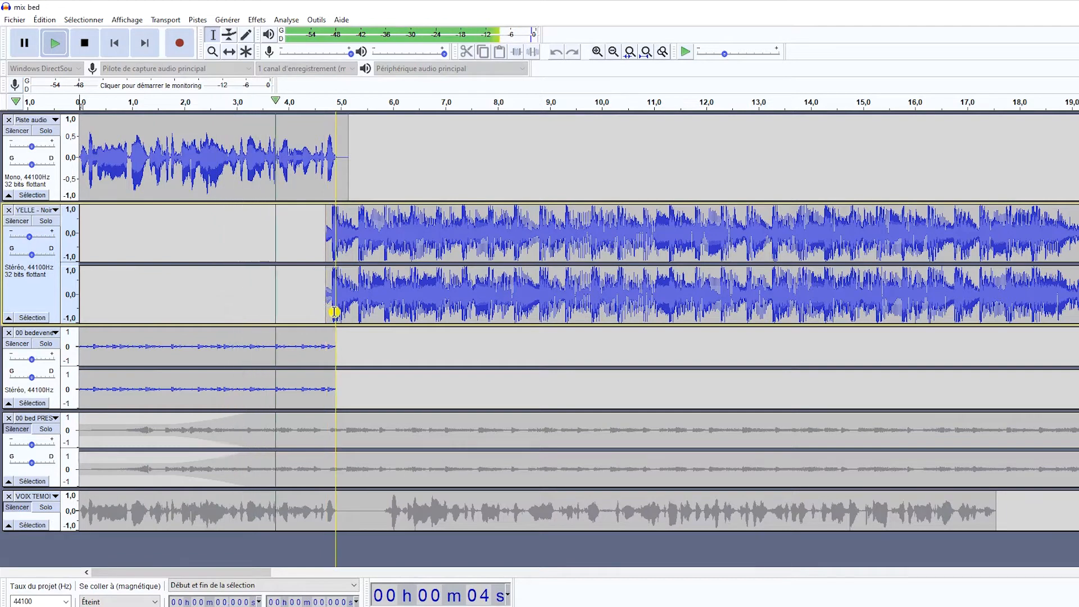
{"action": "key", "text": "space"}
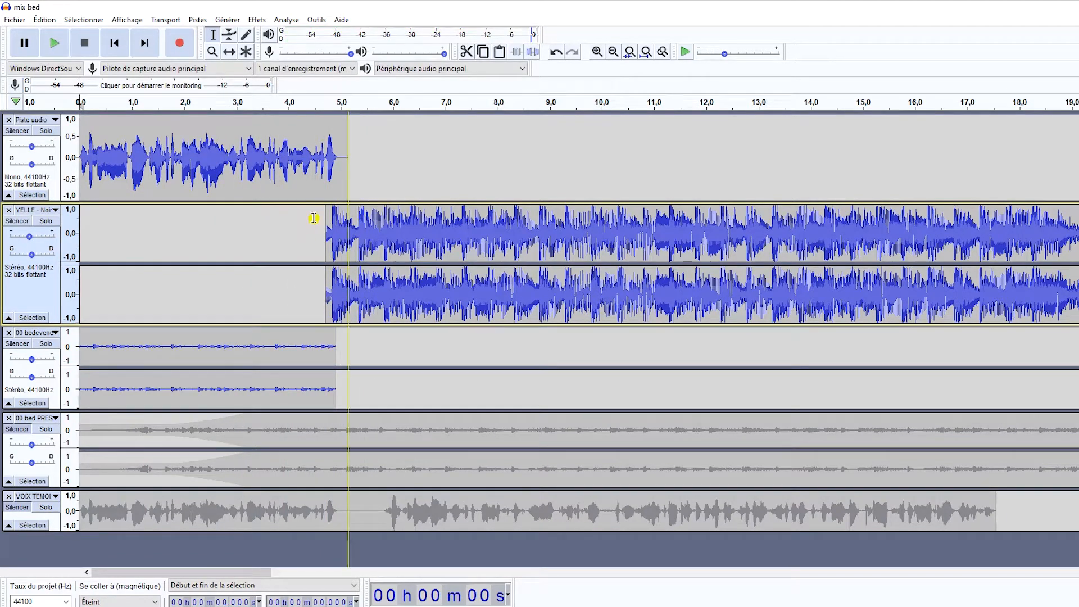
- Play the transition from voice and bed into the music from about 3.9 s
{"action": "left_click", "coordinate": [285, 219]}
{"action": "key", "text": "space"}
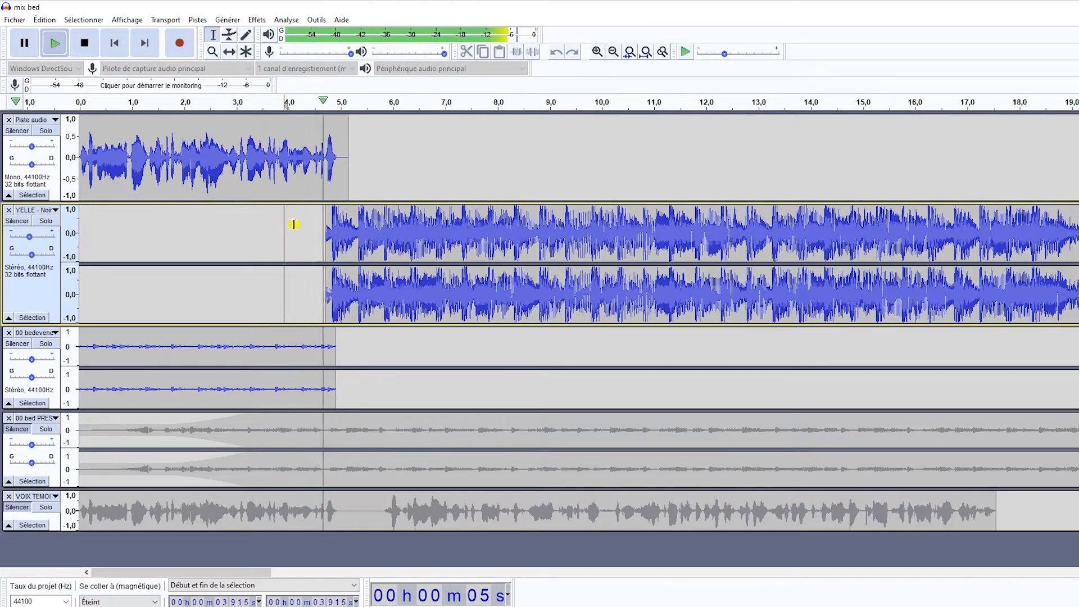
{"action": "key", "text": "space"}
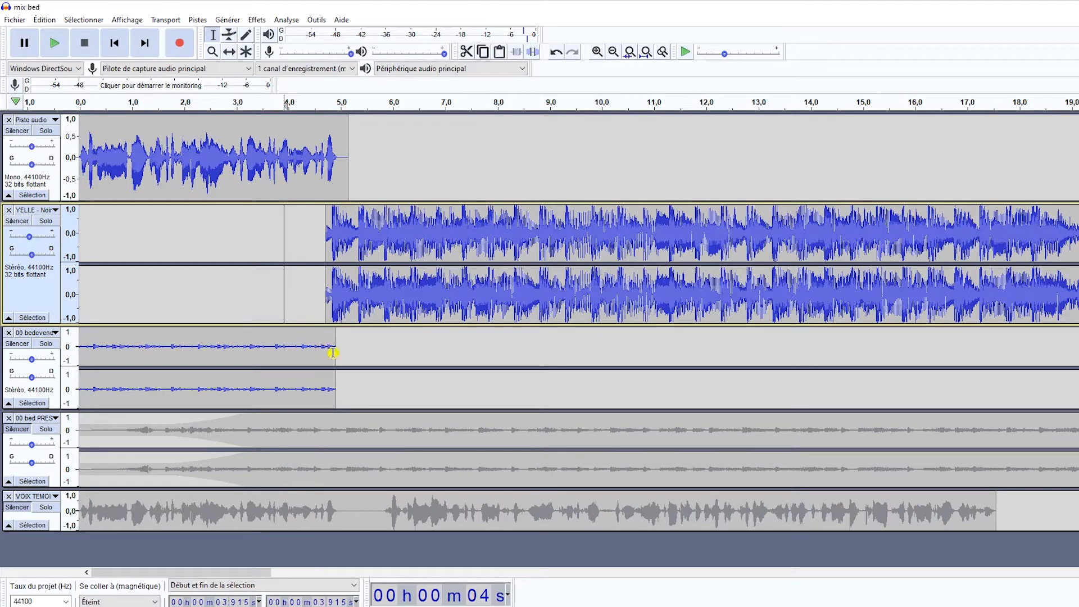
- Mute the YELLE track and listen to the end of the bed under the voice from about 3.9 s
{"action": "left_click", "coordinate": [17, 221]}
{"action": "key", "text": "space"}
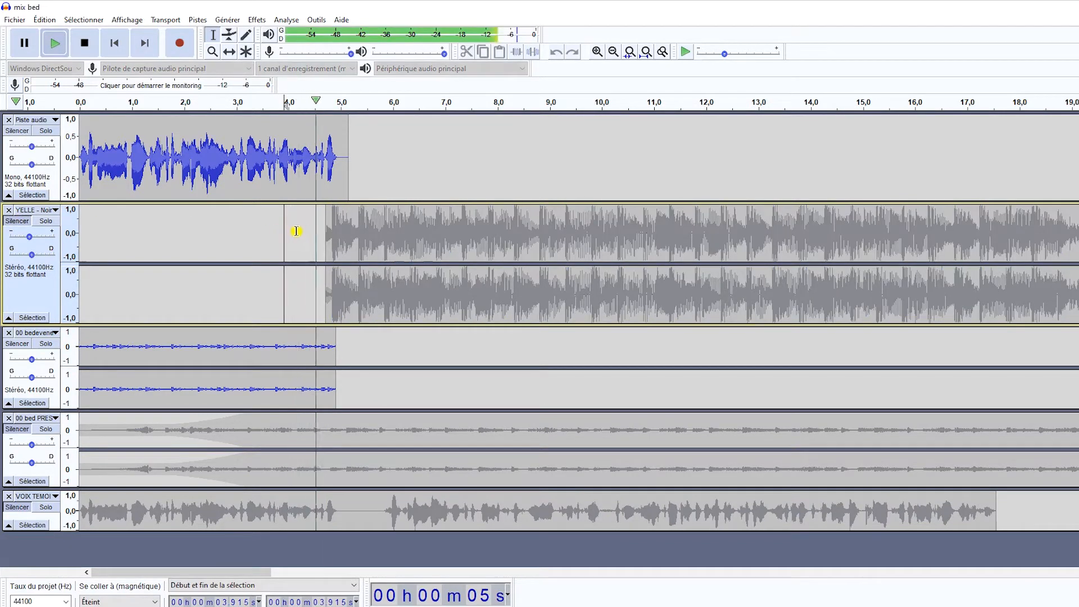
{"action": "key", "text": "space"}
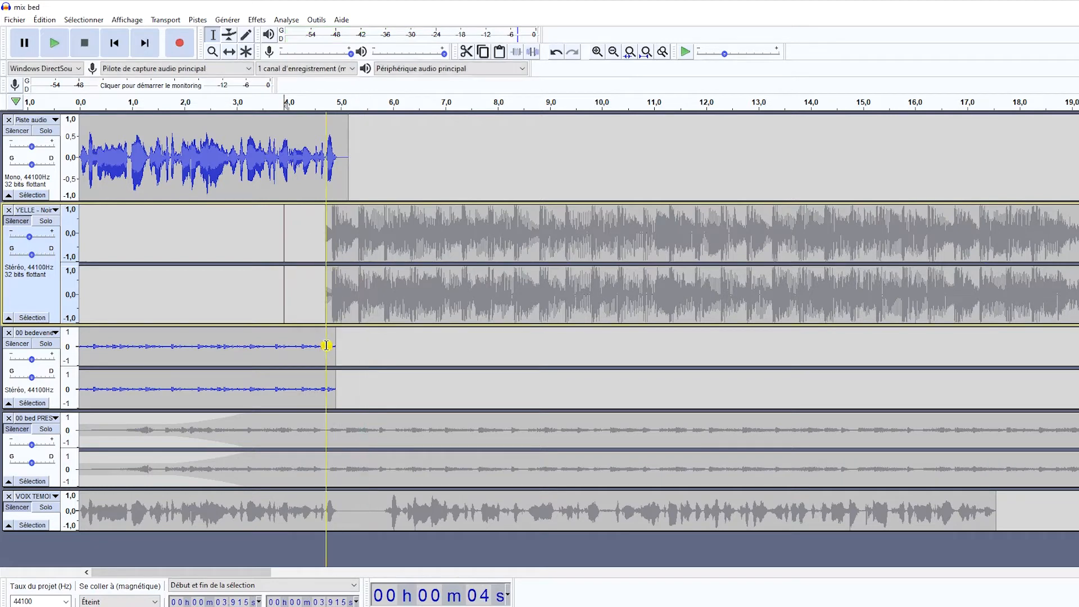
- Apply a fade-out (Fondu en fermeture) to the end of the shortened bed clip, from 4.722 s to 4.906 s
{"action": "left_click_drag", "start_coordinate": [326, 345], "coordinate": [336, 345]}
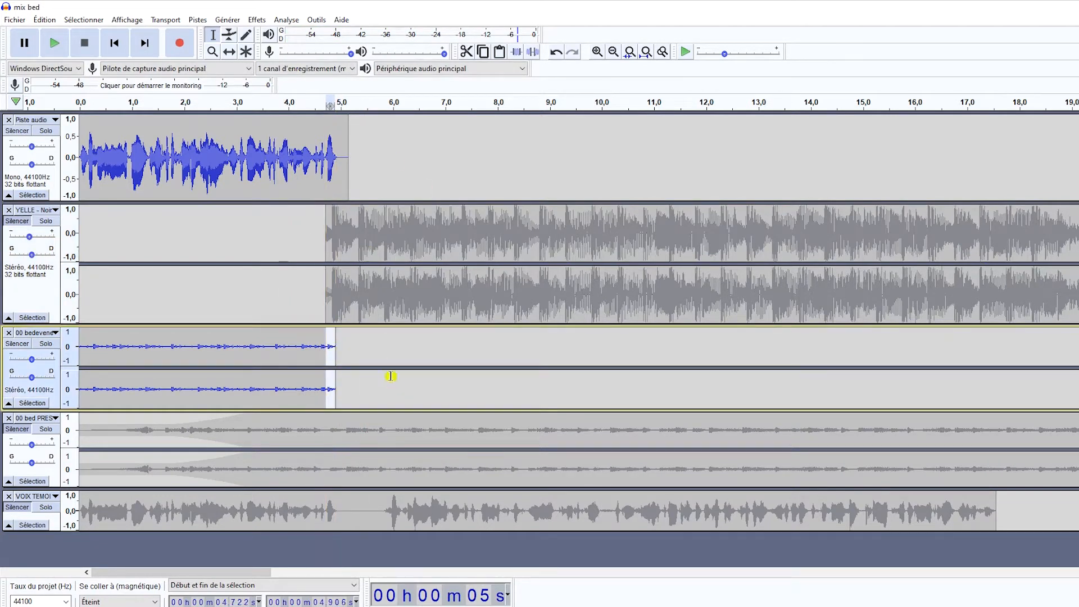
{"action": "left_click", "coordinate": [286, 21]}
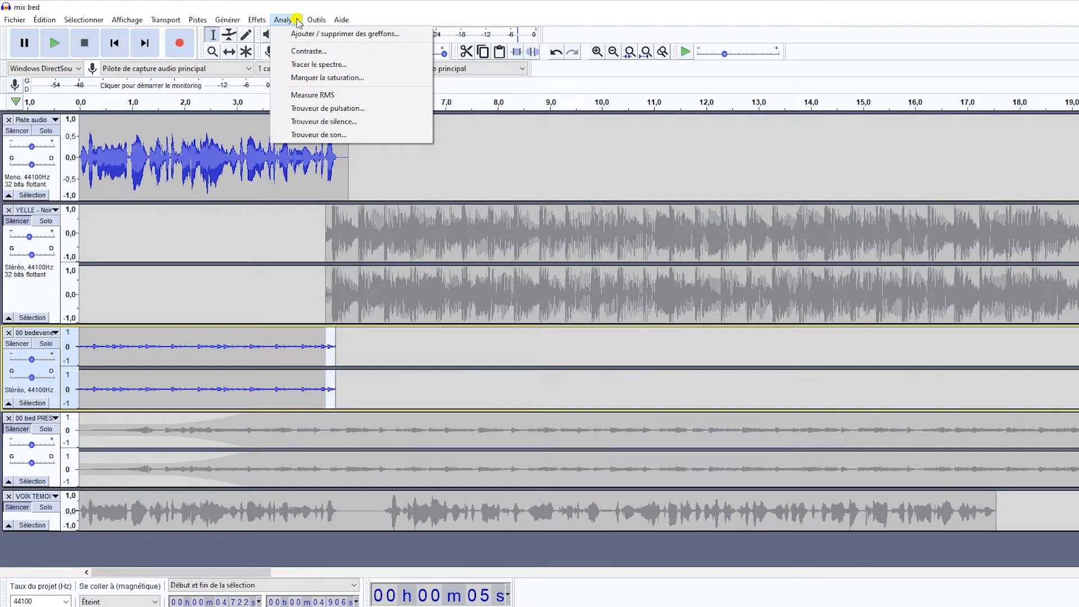
{"action": "mouse_move", "coordinate": [256, 20]}
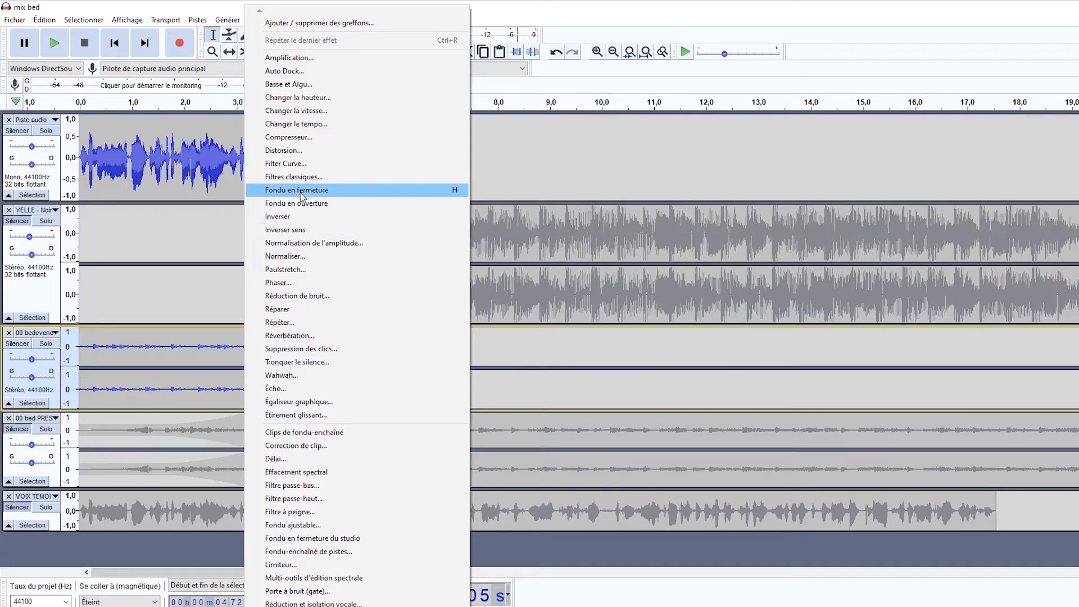
{"action": "left_click", "coordinate": [412, 191]}
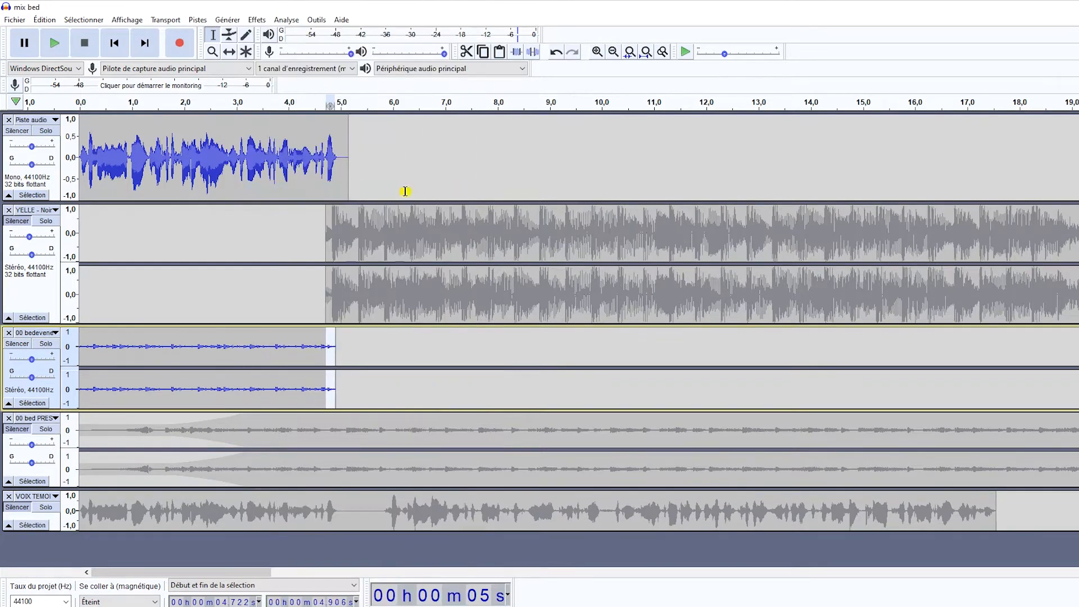
{"action": "left_click", "coordinate": [159, 222]}
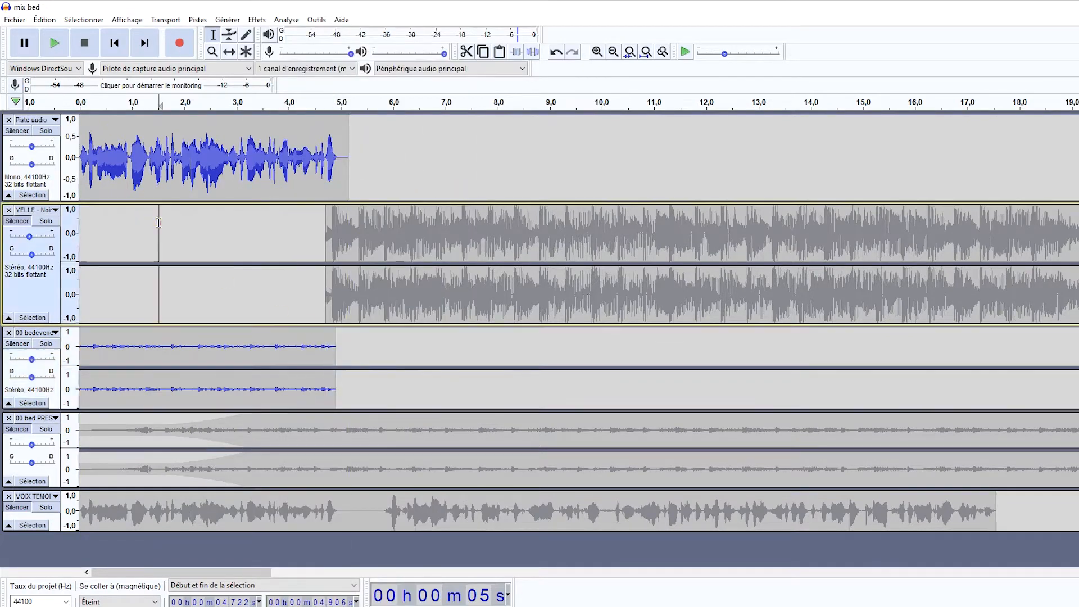
{"action": "left_click", "coordinate": [316, 162]}
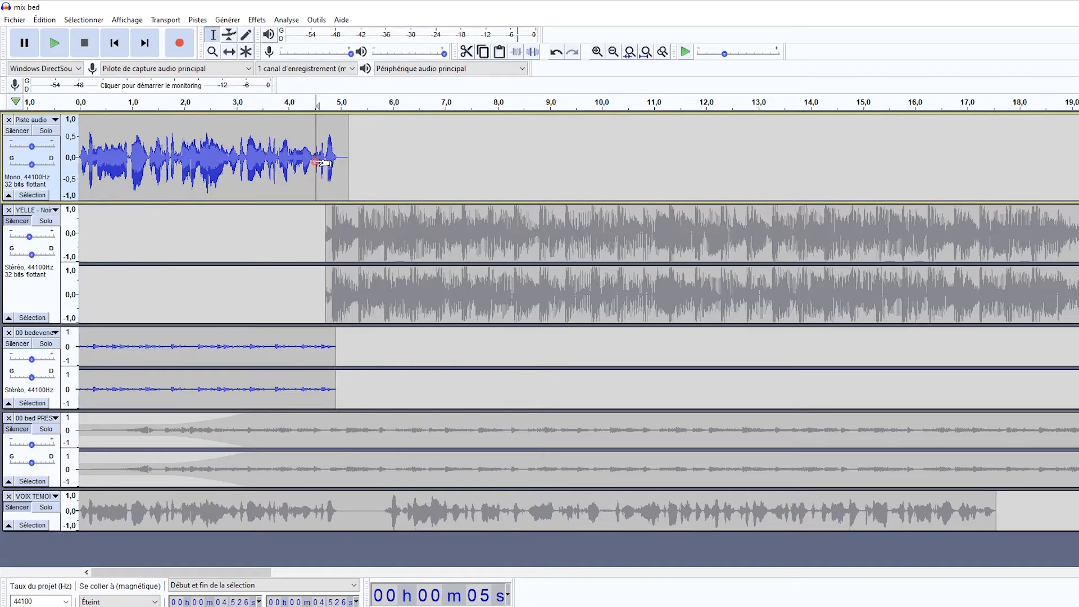
{"action": "double_click", "coordinate": [316, 161]}
- Open the keyboard shortcut preferences (Clavier) and search the commands for "fon"
{"action": "left_click", "coordinate": [44, 19]}
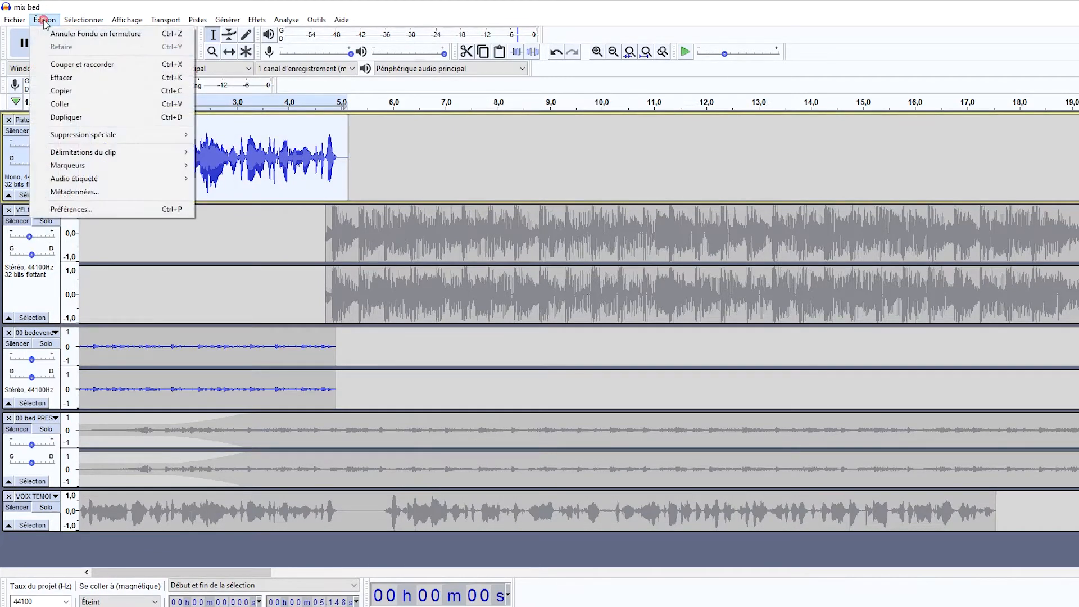
{"action": "left_click", "coordinate": [68, 209]}
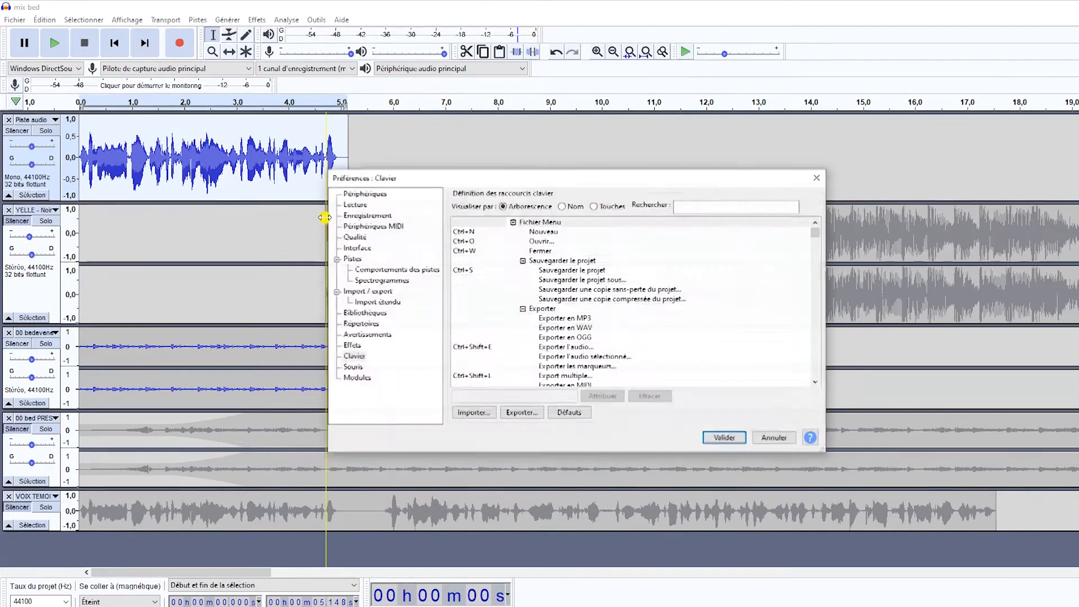
{"action": "left_click", "coordinate": [360, 358]}
{"action": "scroll", "coordinate": [551, 292], "scroll_direction": "down", "scroll_amount": 2}
{"action": "scroll", "coordinate": [555, 290], "scroll_direction": "down", "scroll_amount": 5}
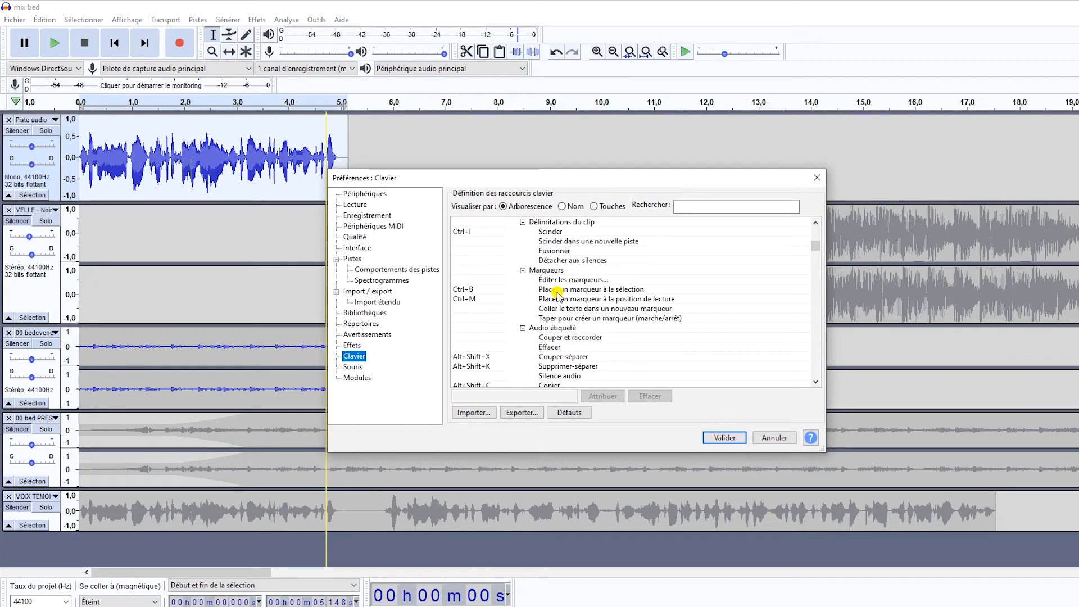
{"action": "left_click", "coordinate": [692, 204]}
{"action": "left_click", "coordinate": [691, 206]}
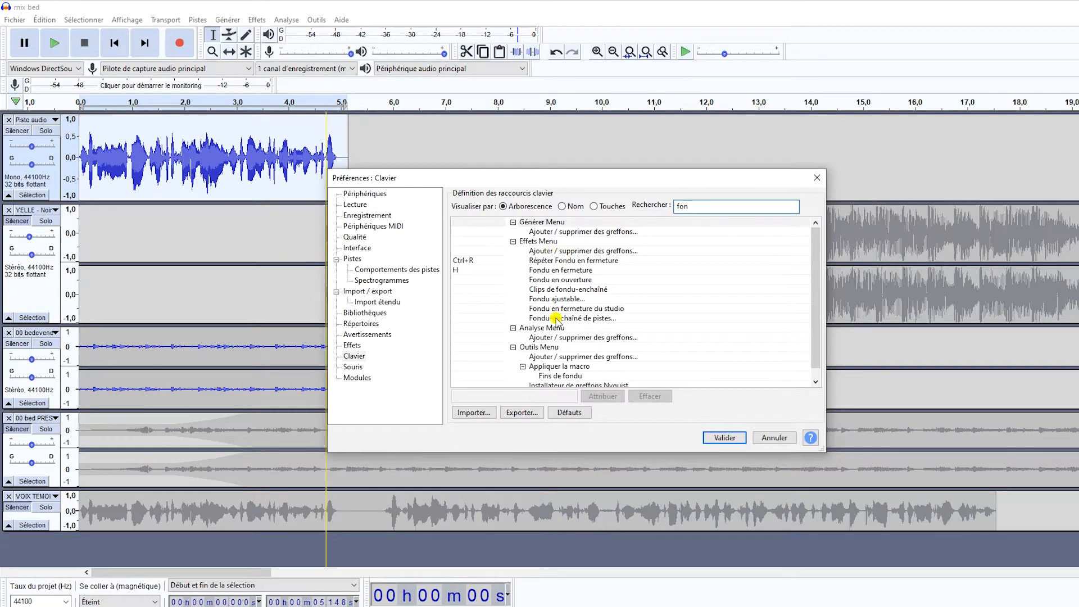
- Try to assign the shortcut B and also the shortcut : to the Fondu en fermeture effect
{"action": "left_click", "coordinate": [571, 270]}
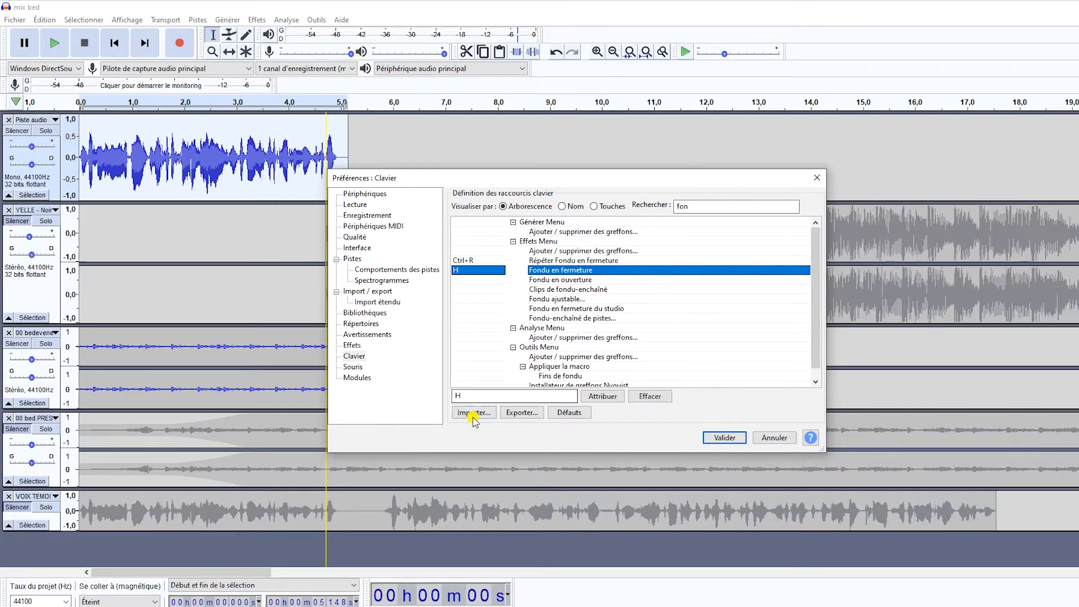
{"action": "left_click", "coordinate": [472, 397]}
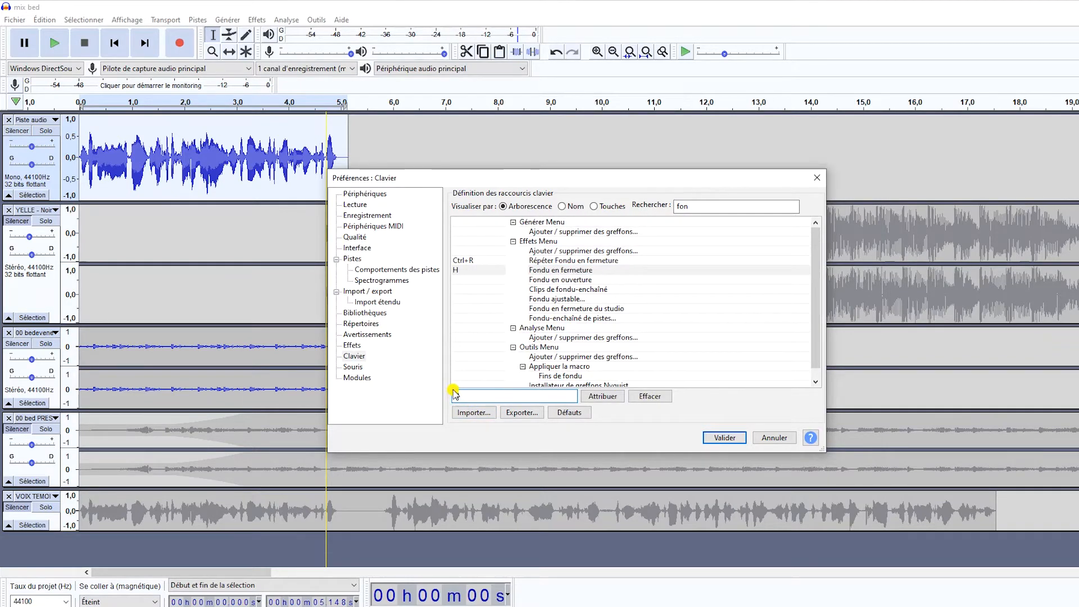
{"action": "key", "text": "b"}
{"action": "left_click", "coordinate": [601, 397]}
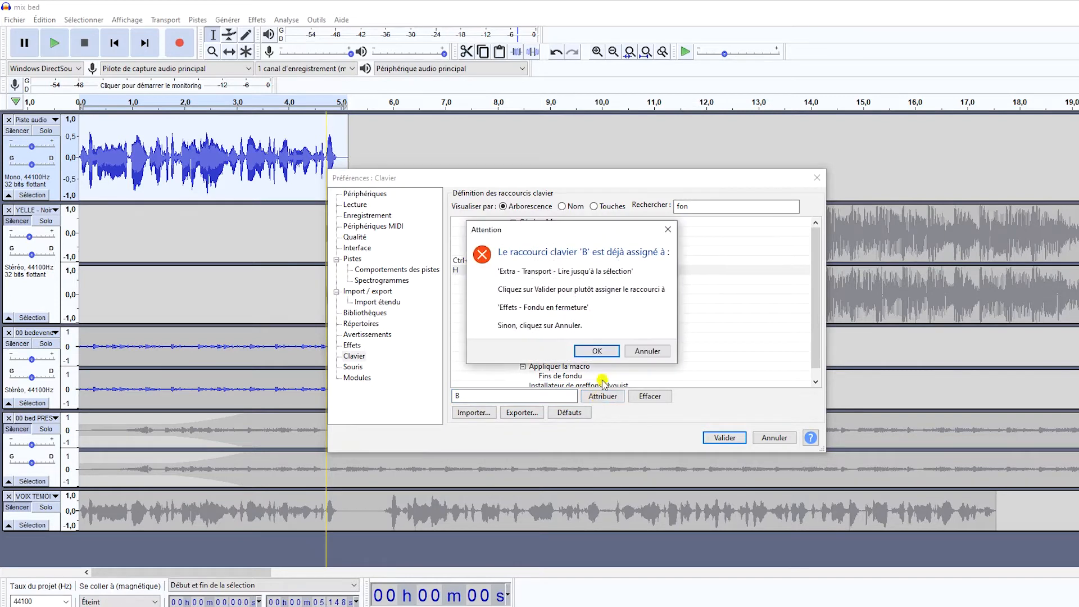
{"action": "left_click", "coordinate": [635, 351]}
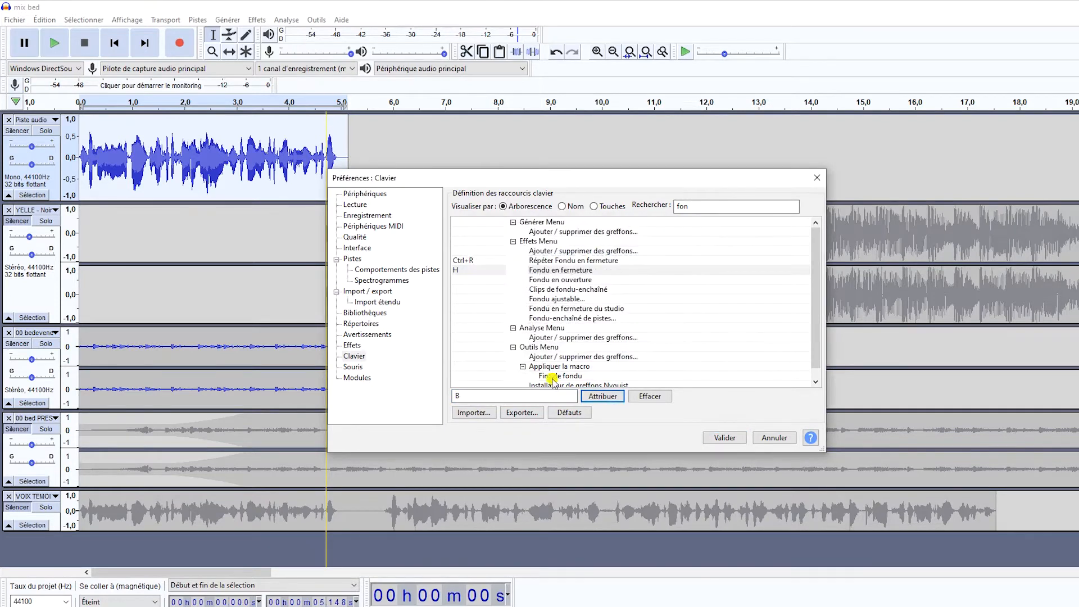
{"action": "left_click", "coordinate": [487, 397]}
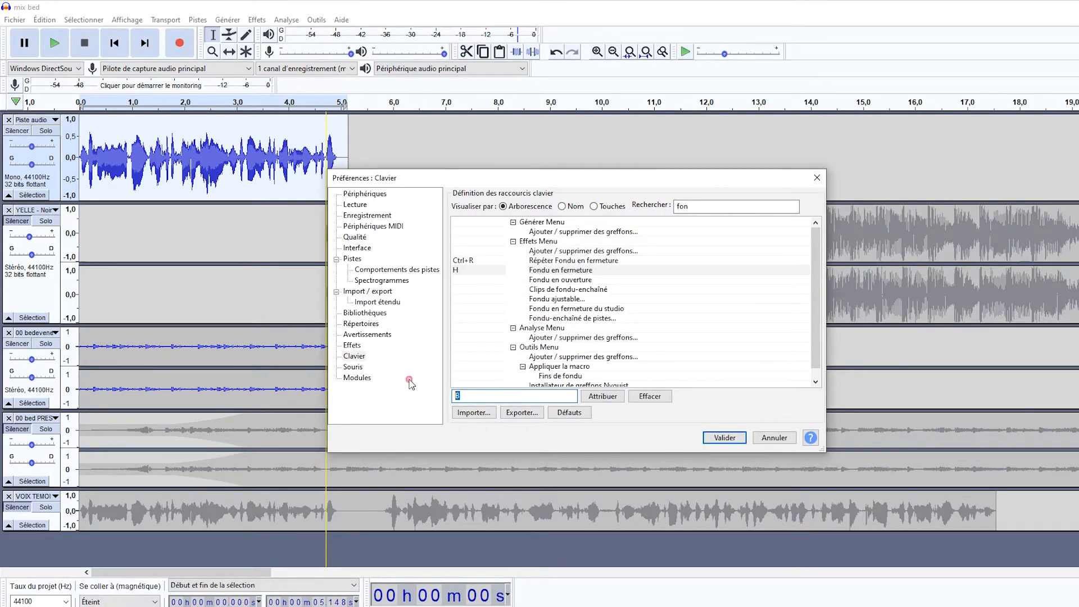
{"action": "key", "text": "BackSpace"}
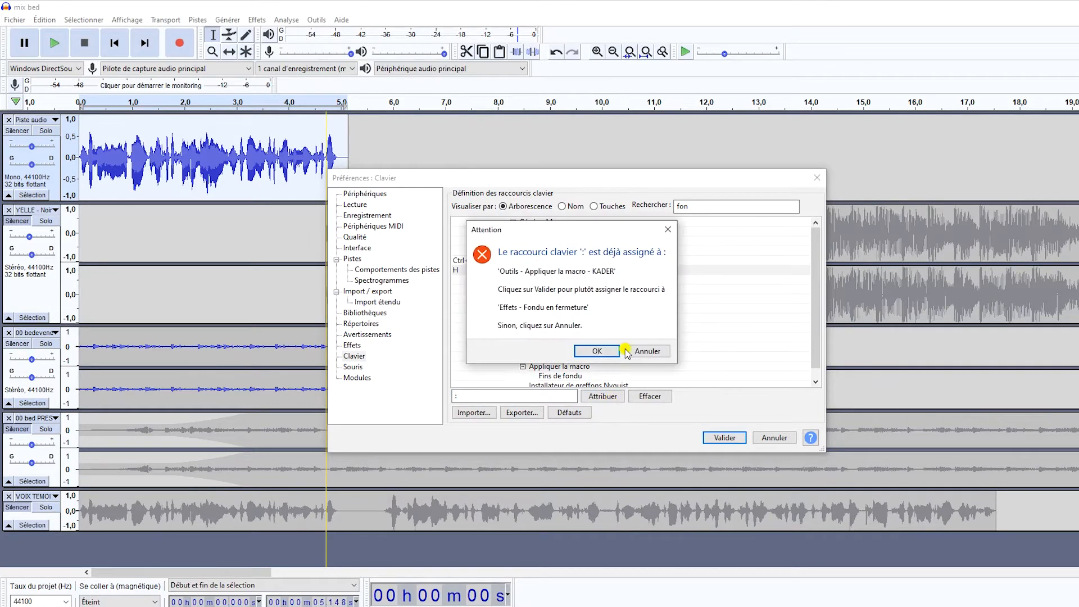
{"action": "left_click", "coordinate": [645, 350]}
- Assign the shortcut ; to the Fondu en fermeture effect and save the preferences
{"action": "key", "text": "BackSpace"}
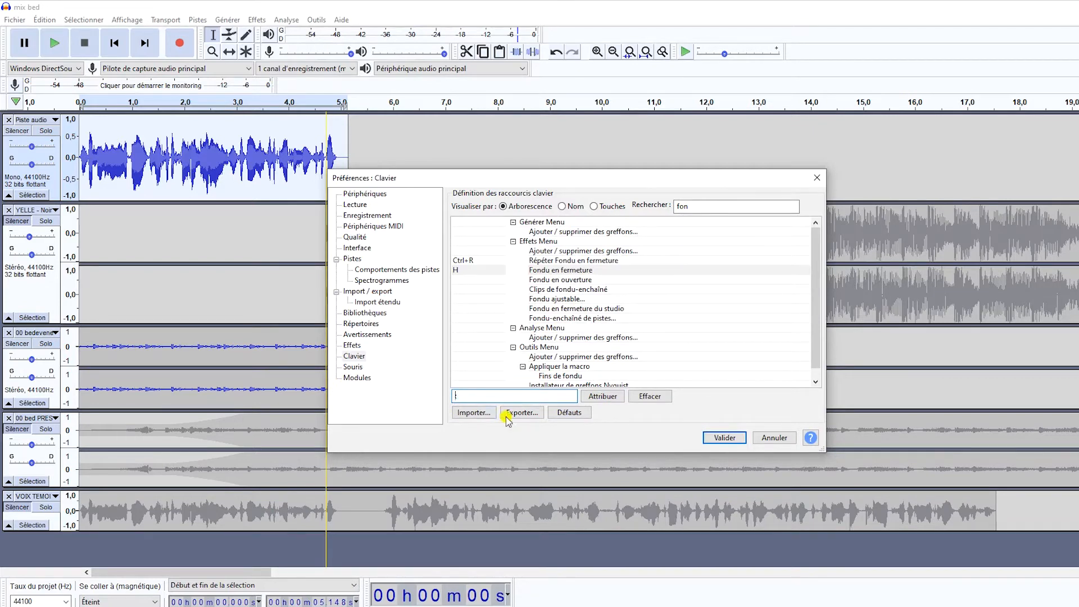
{"action": "left_click", "coordinate": [603, 397]}
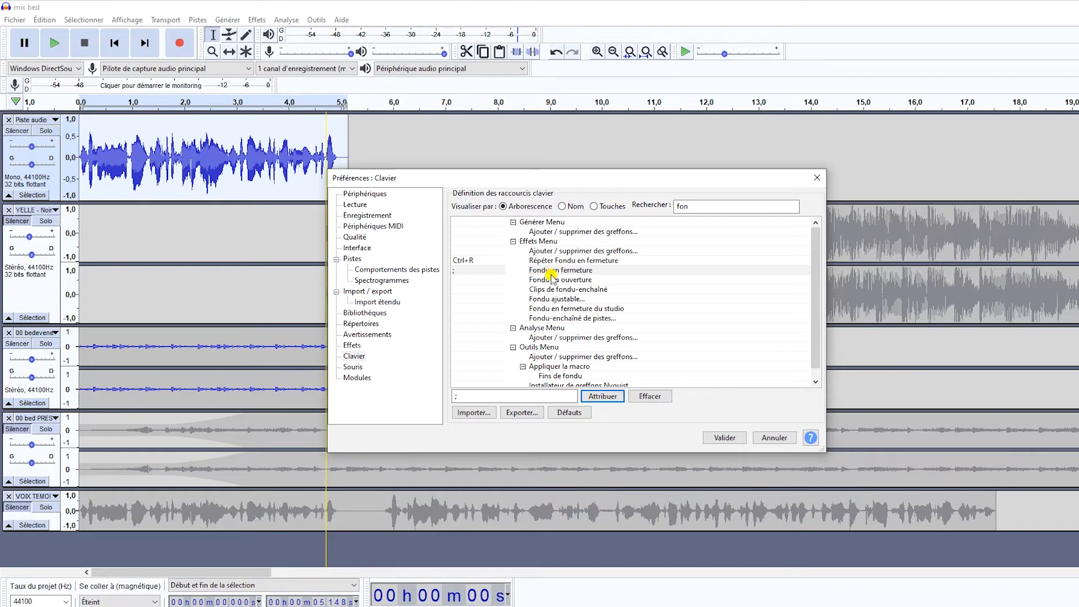
{"action": "left_click", "coordinate": [725, 438]}
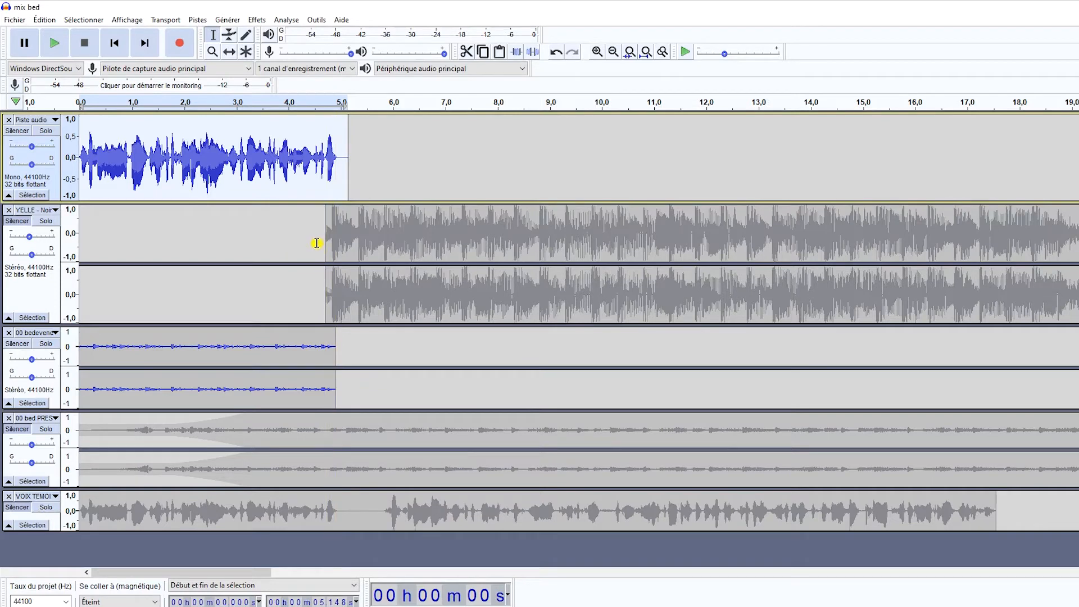
- Play the faded end of the bed under the voice from about 3.9 s
{"action": "left_click", "coordinate": [284, 243]}
{"action": "key", "text": "space"}
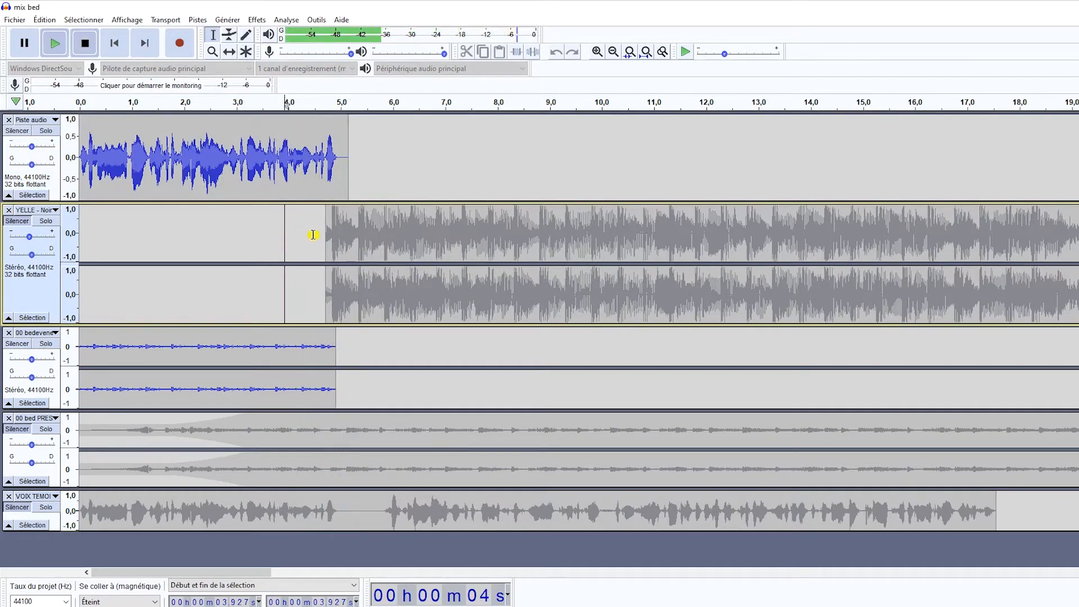
{"action": "key", "text": "space"}
- Undo the bed's fade-out to hear its unfaded end from about 3.8 s, and redo the fade to compare from about 3.9 s
{"action": "key", "text": "ctrl+z"}
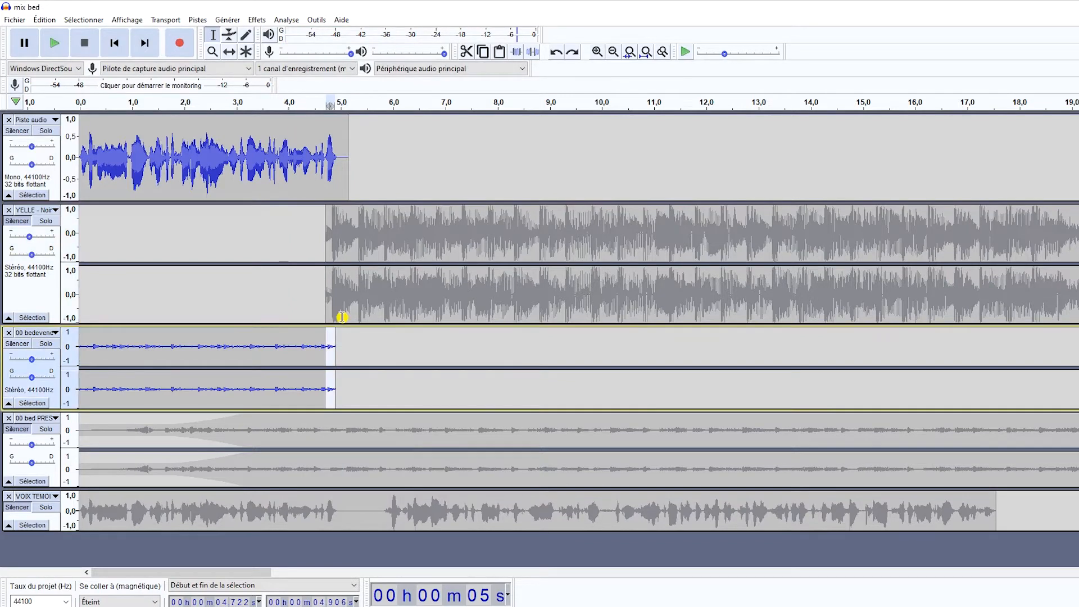
{"action": "left_click", "coordinate": [278, 257]}
{"action": "key", "text": "space"}
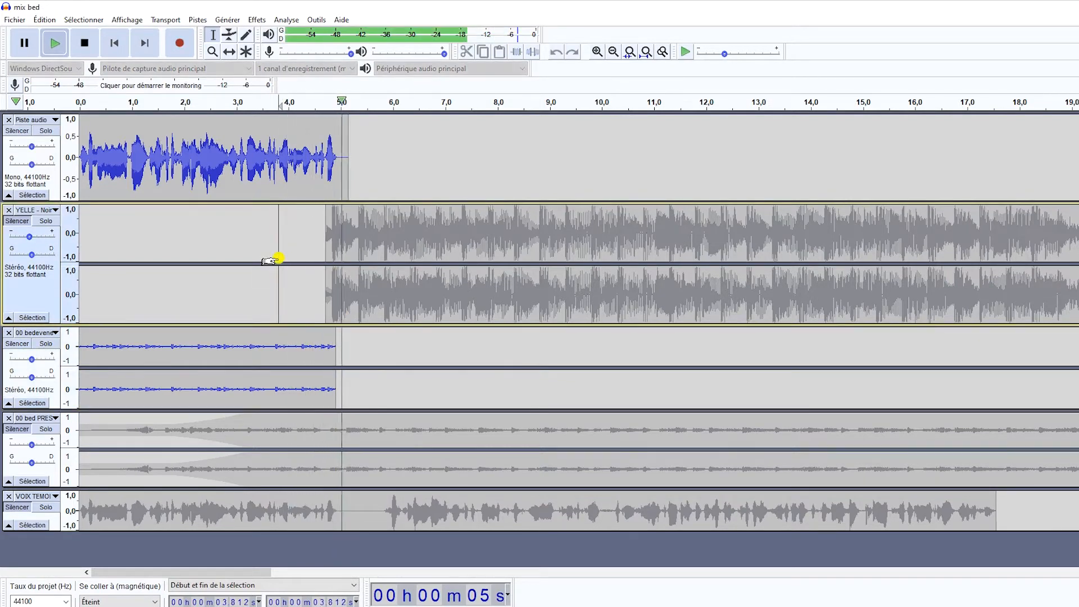
{"action": "key", "text": "space"}
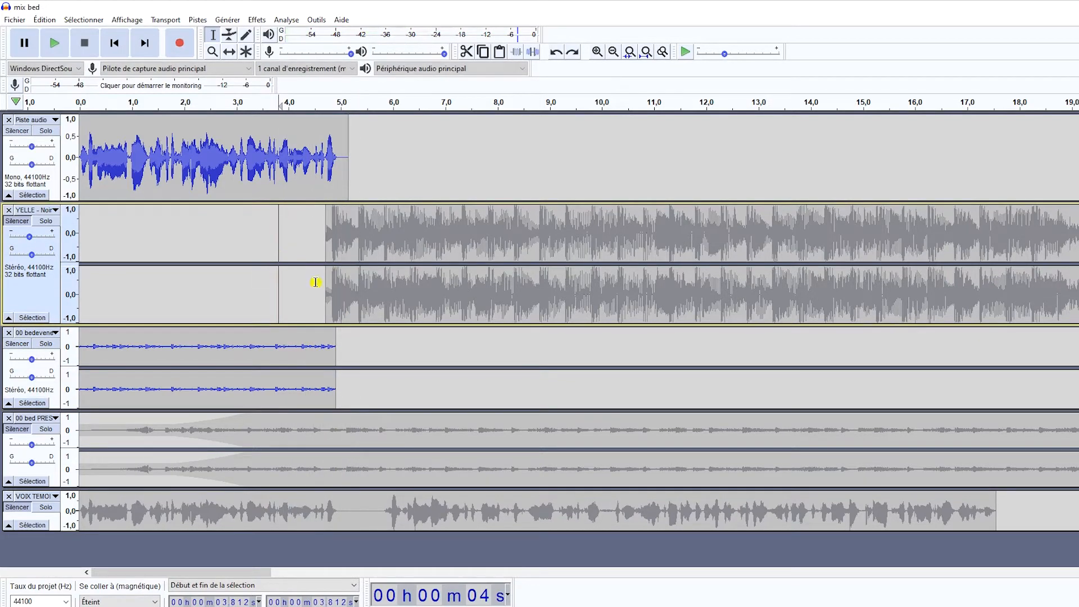
{"action": "left_click", "coordinate": [43, 21]}
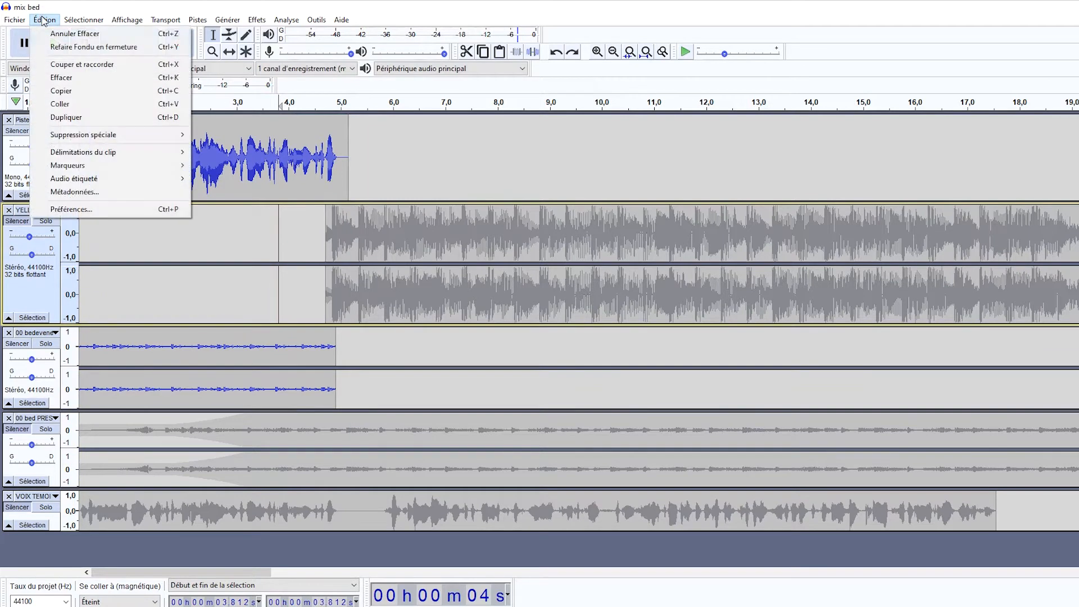
{"action": "left_click", "coordinate": [61, 47]}
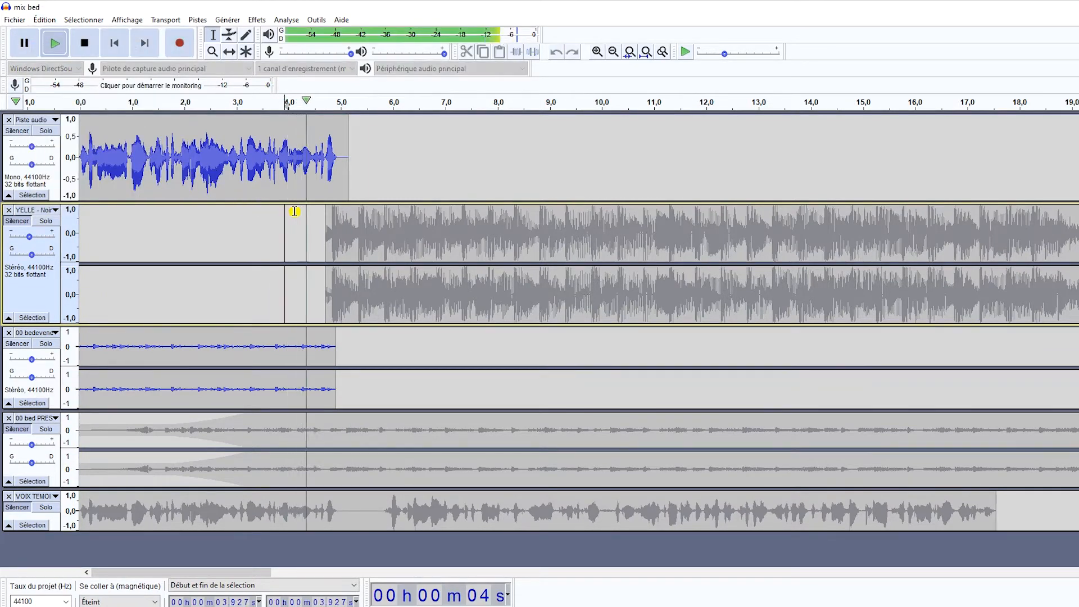
{"action": "left_click", "coordinate": [328, 220]}
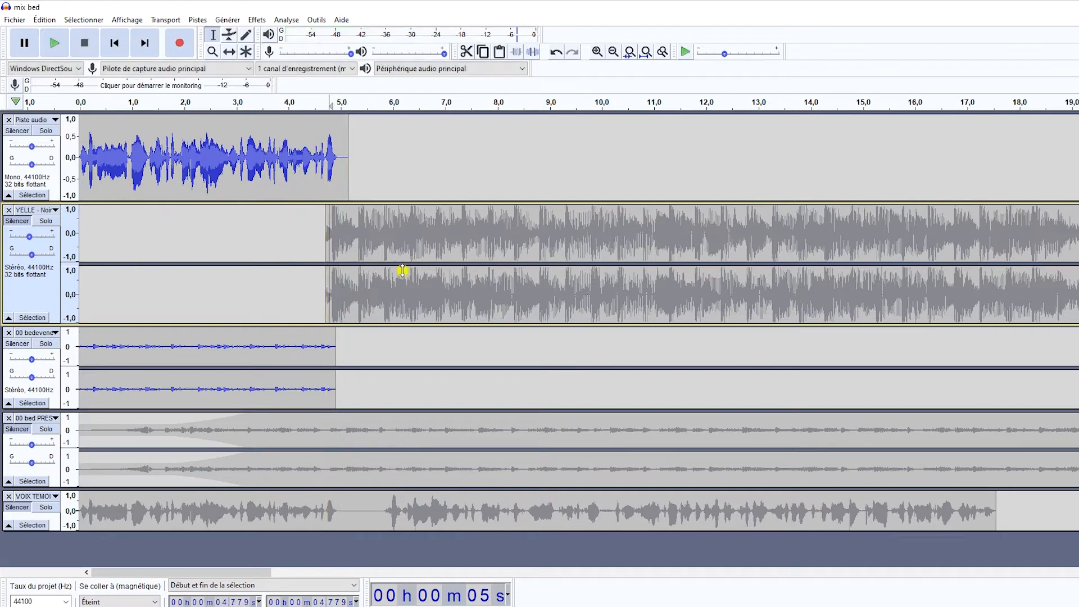
- Unmute the YELLE track and apply a fade-in (Fondu en ouverture) to its start, from 4.722 s to 4.860 s
{"action": "left_click", "coordinate": [17, 221]}
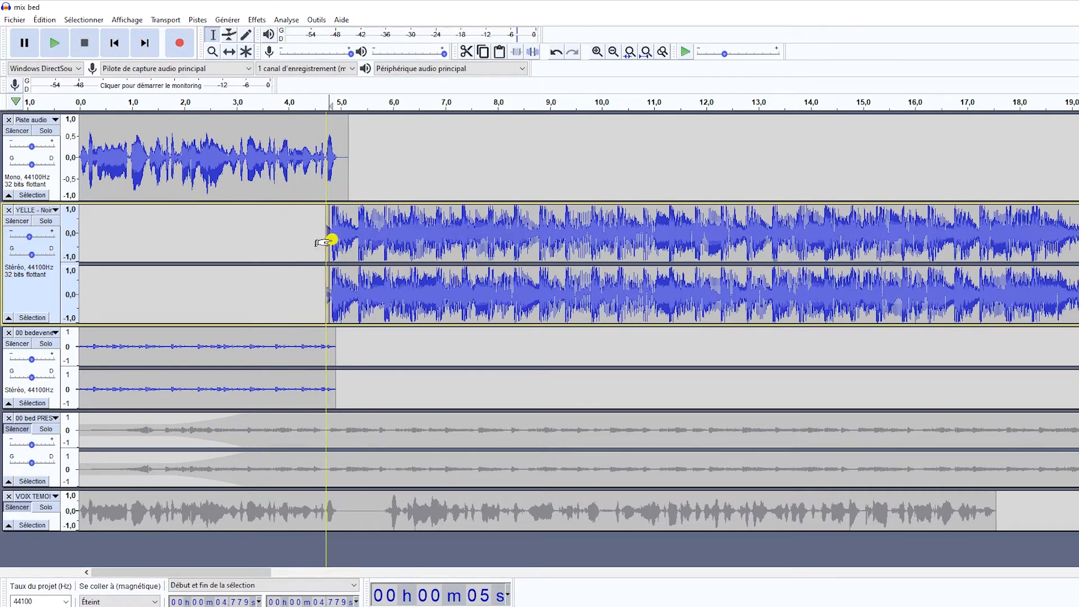
{"action": "left_click_drag", "start_coordinate": [333, 240], "coordinate": [326, 236]}
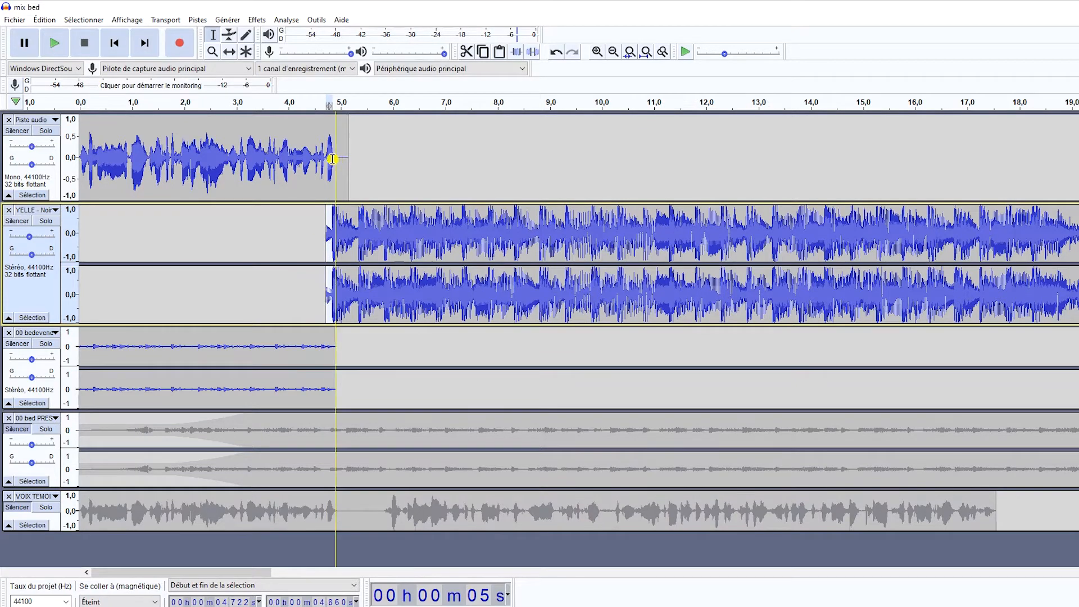
{"action": "left_click", "coordinate": [255, 19]}
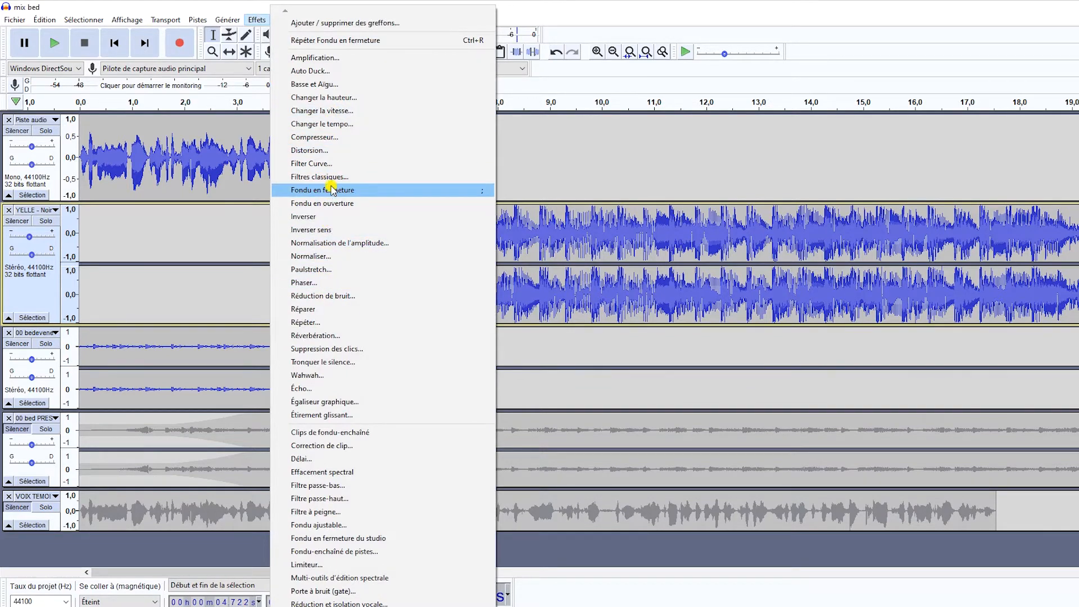
{"action": "left_click", "coordinate": [331, 191]}
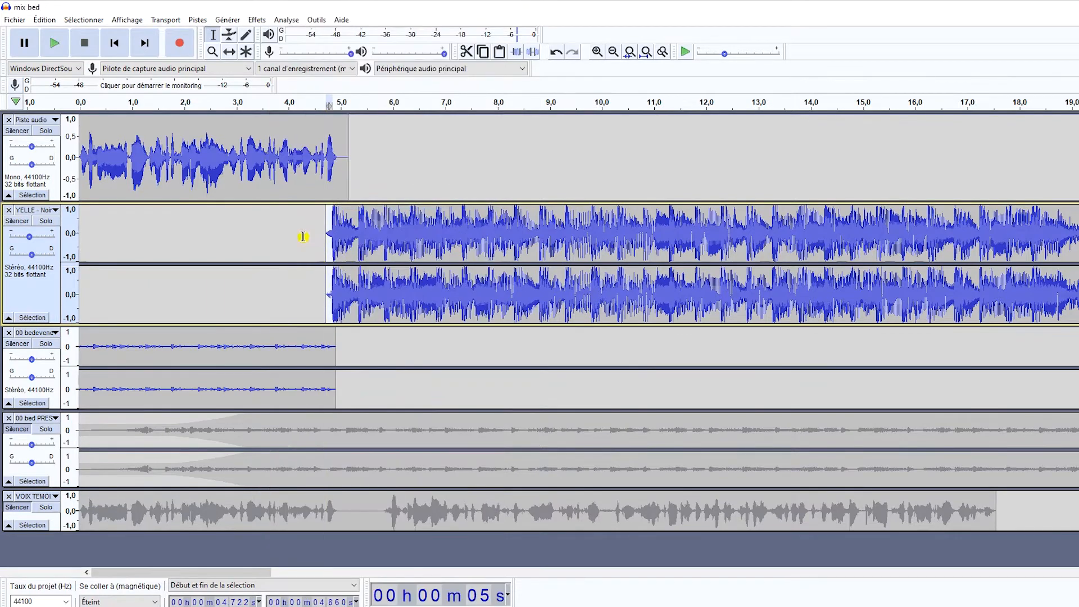
- Play the transition into the song from about 4.3 s, once with the voice and once with the voice track temporarily muted
{"action": "key", "text": "space"}
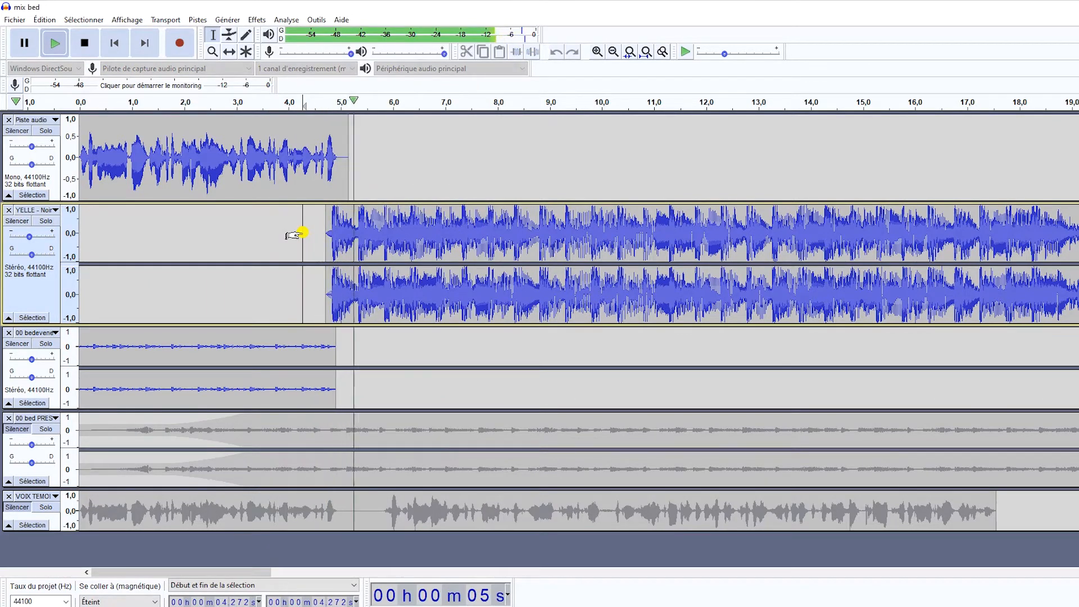
{"action": "key", "text": "space"}
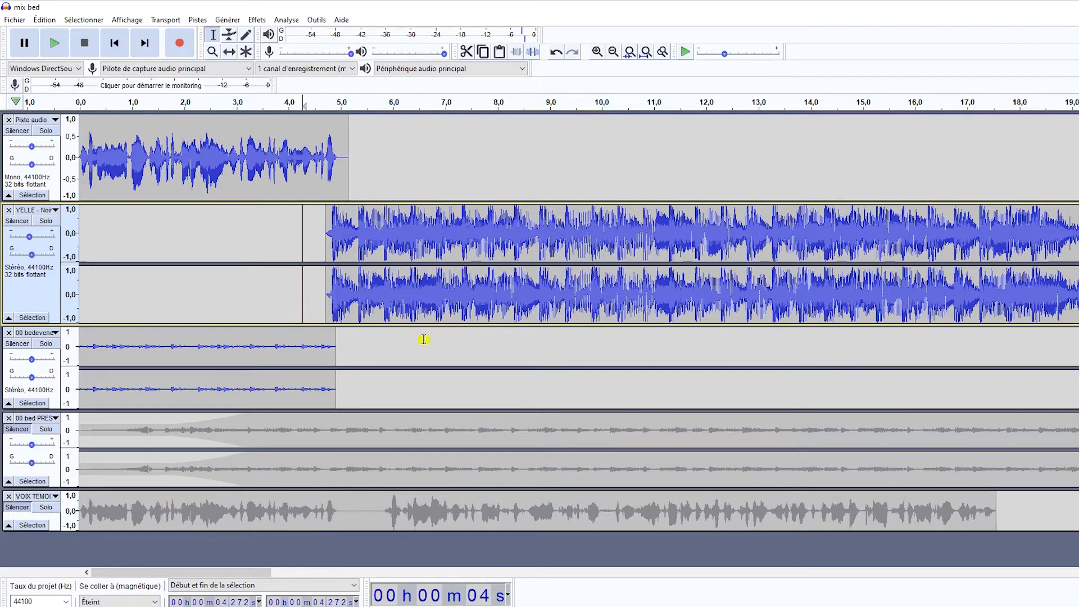
{"action": "left_click", "coordinate": [22, 129]}
{"action": "key", "text": "space"}
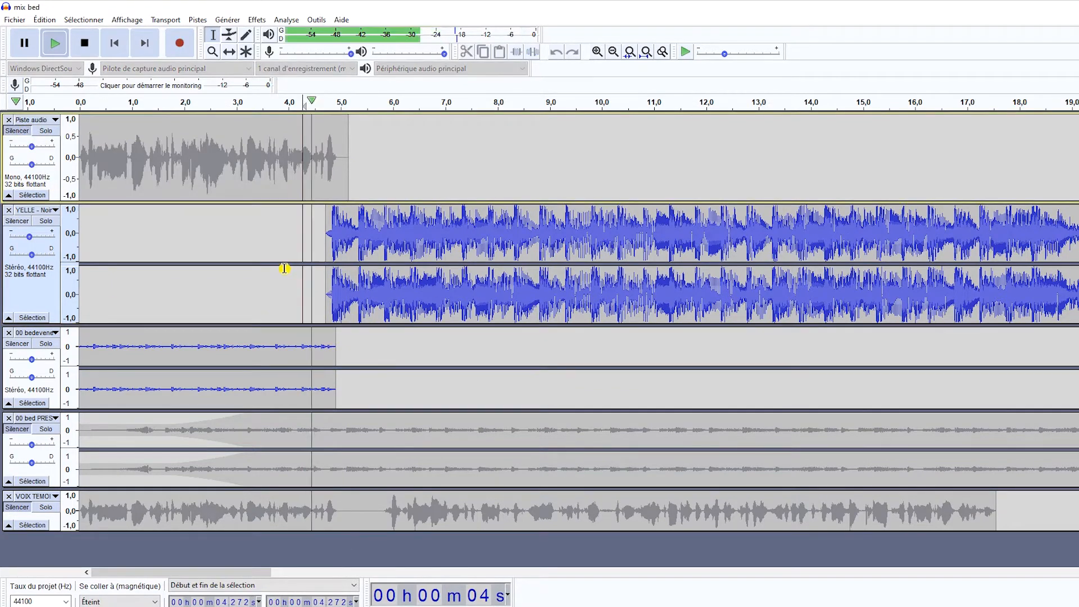
{"action": "key", "text": "space"}
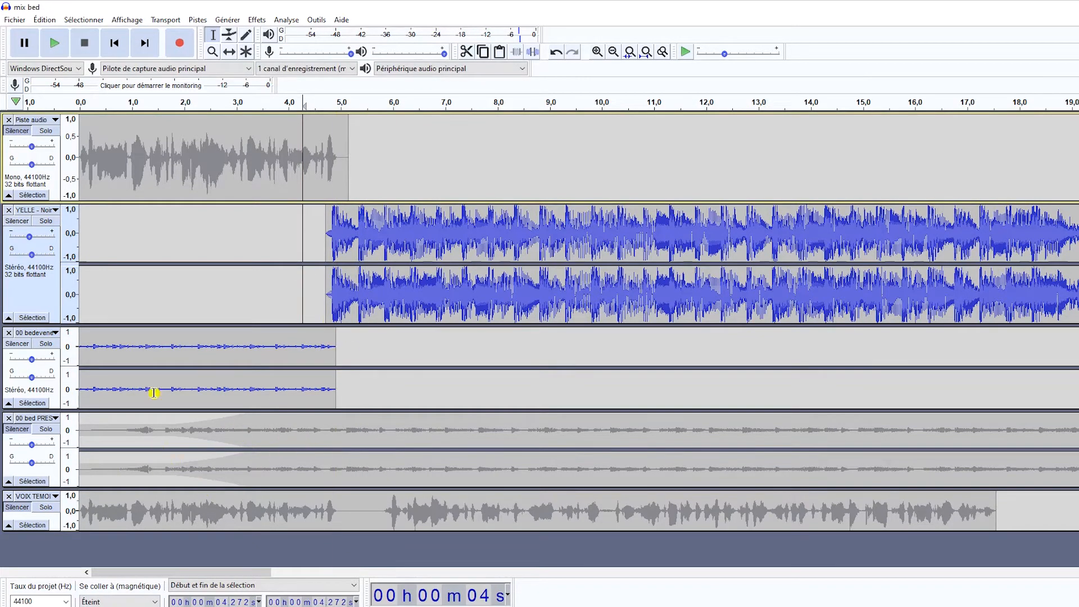
{"action": "left_click", "coordinate": [17, 130]}
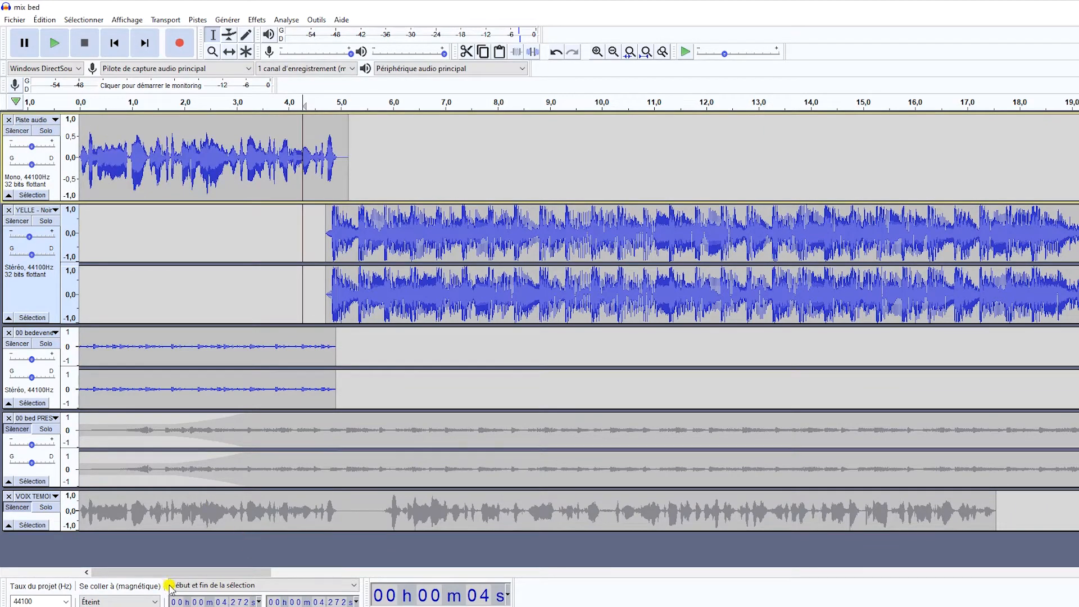
- Mute the voice track and play the YELLE song from about 20.2 s, near the start of the second voice clip
{"action": "left_click_drag", "start_coordinate": [186, 574], "coordinate": [332, 573]}
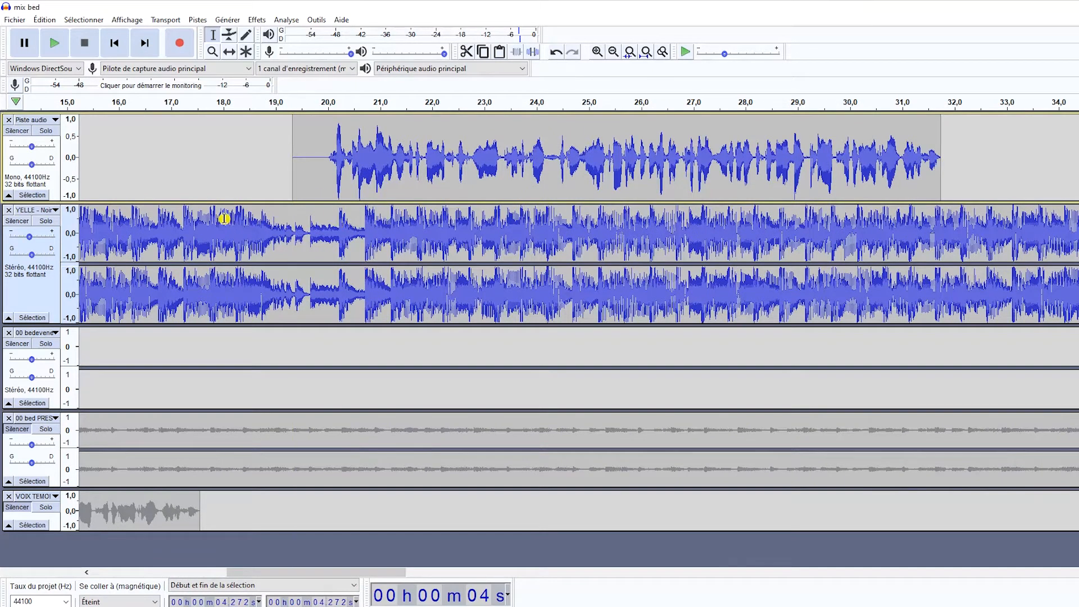
{"action": "left_click", "coordinate": [339, 226]}
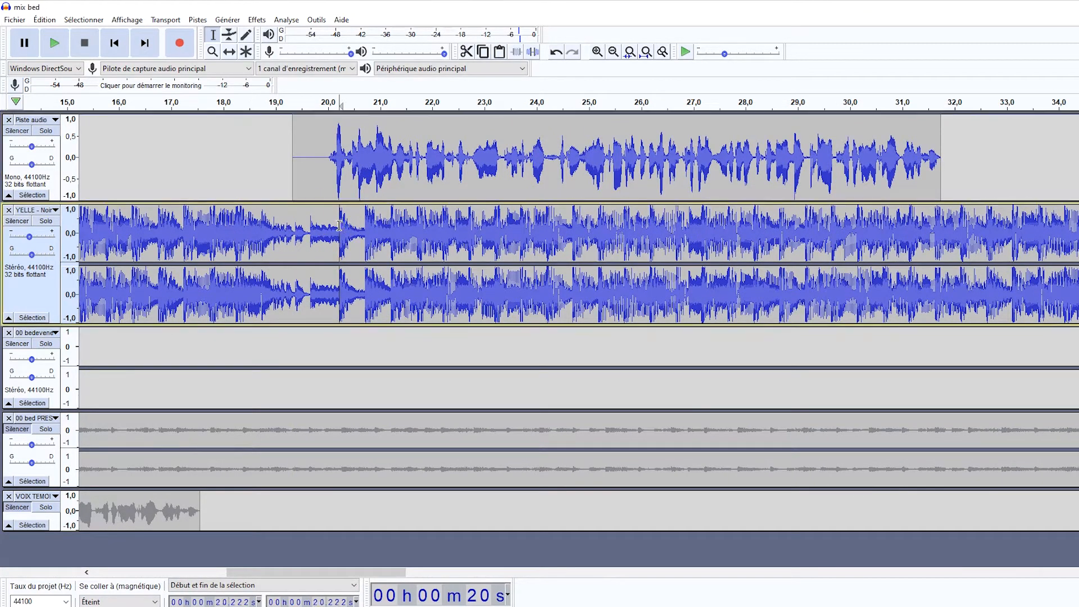
{"action": "left_click", "coordinate": [17, 130]}
{"action": "key", "text": "space"}
{"action": "key", "text": "space"}
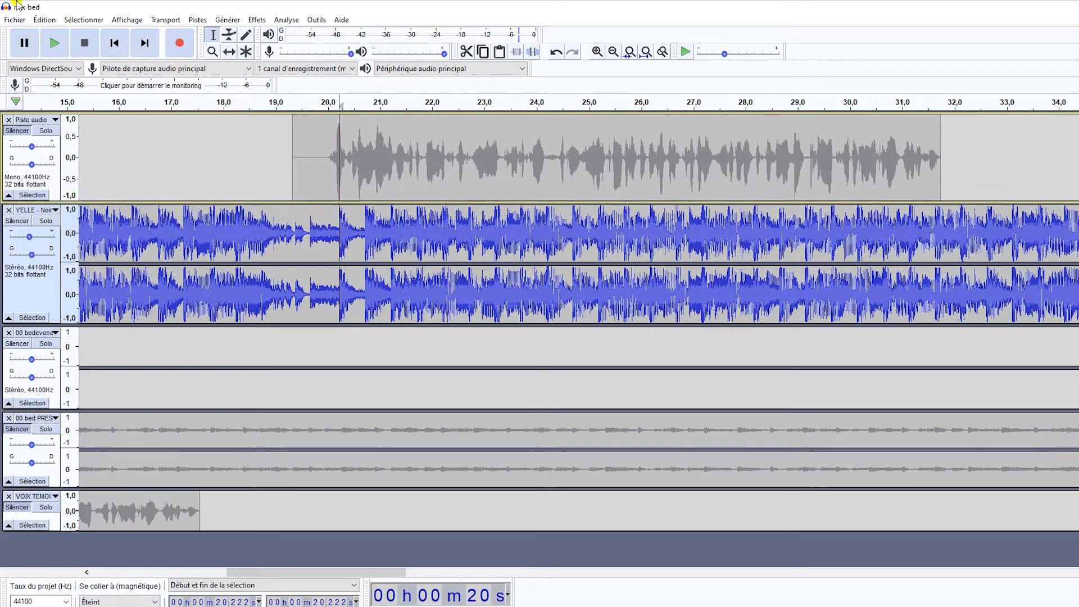
- Split the YELLE song at 20.222 s, near the start of the second voice clip, and delete everything after the cut
{"action": "left_click", "coordinate": [45, 19]}
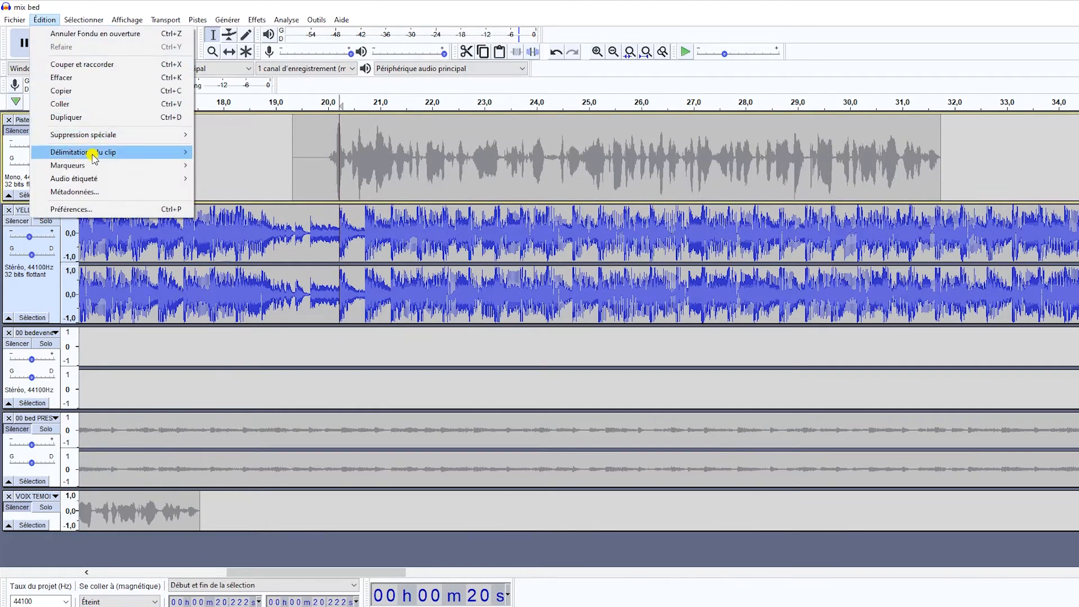
{"action": "mouse_move", "coordinate": [104, 156]}
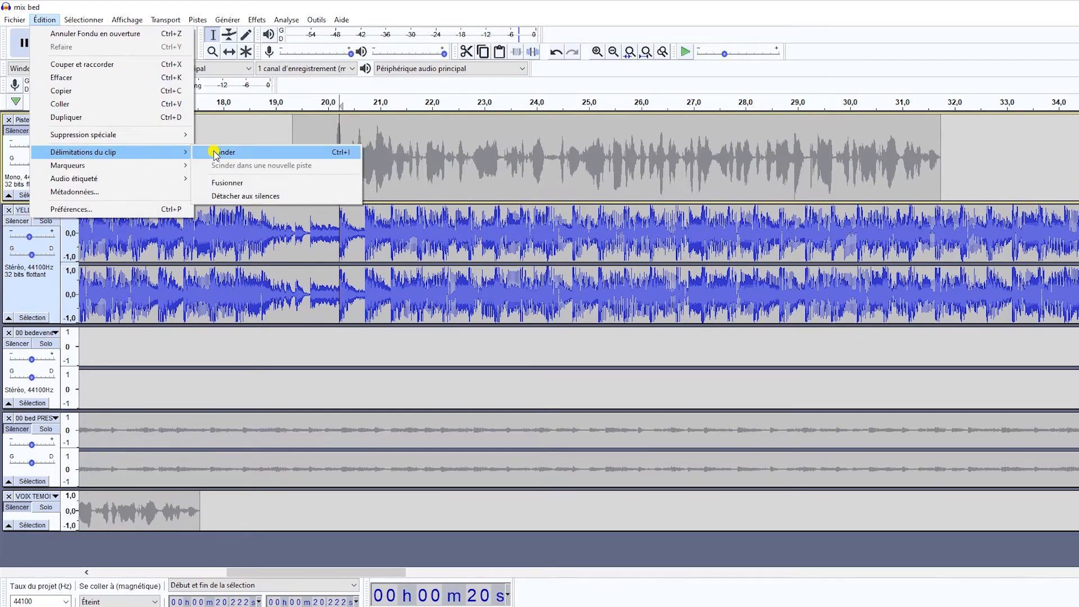
{"action": "left_click", "coordinate": [217, 152]}
{"action": "double_click", "coordinate": [377, 230]}
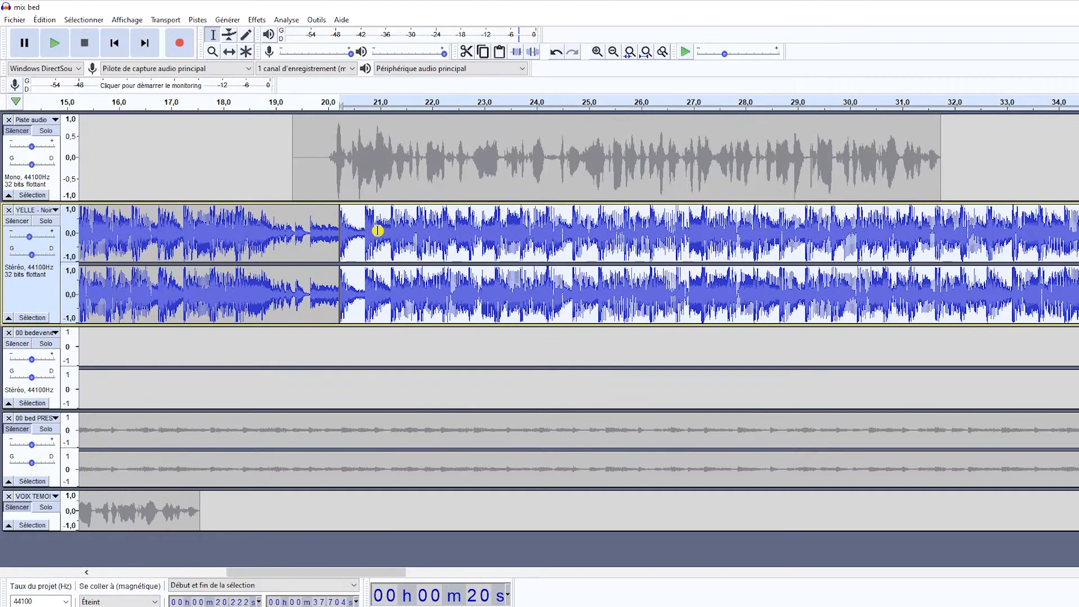
{"action": "key", "text": "Delete"}
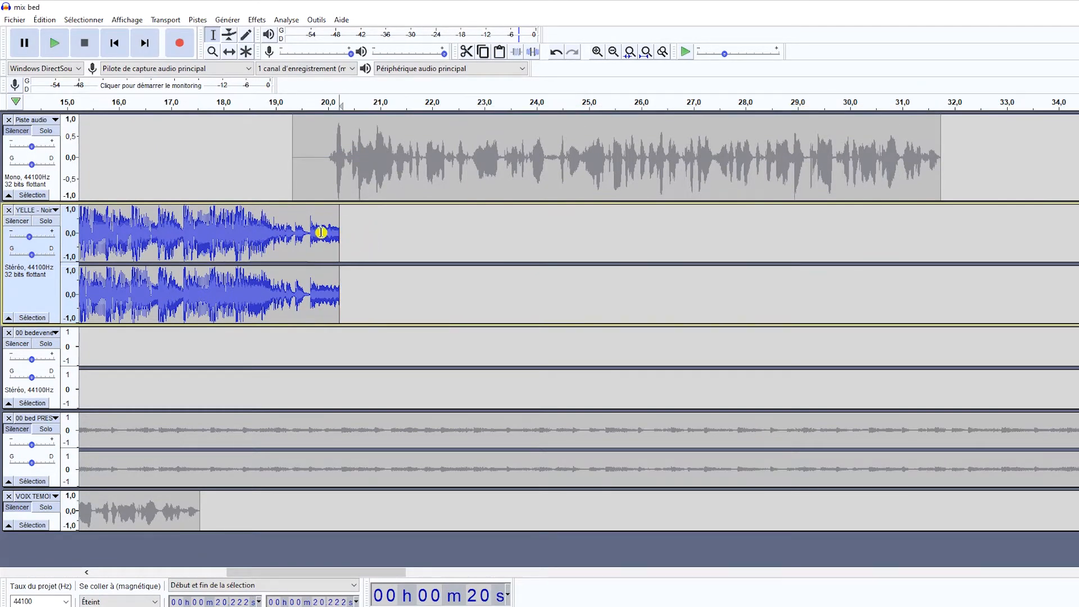
- Apply a fade-out to the end of the YELLE song, from 20.003 s to 20.314 s
{"action": "mouse_move", "coordinate": [323, 229]}
{"action": "left_mouse_down"}
{"action": "mouse_move", "coordinate": [332, 222]}
{"action": "mouse_move", "coordinate": [364, 239]}
{"action": "mouse_move", "coordinate": [345, 233]}
{"action": "left_mouse_up"}
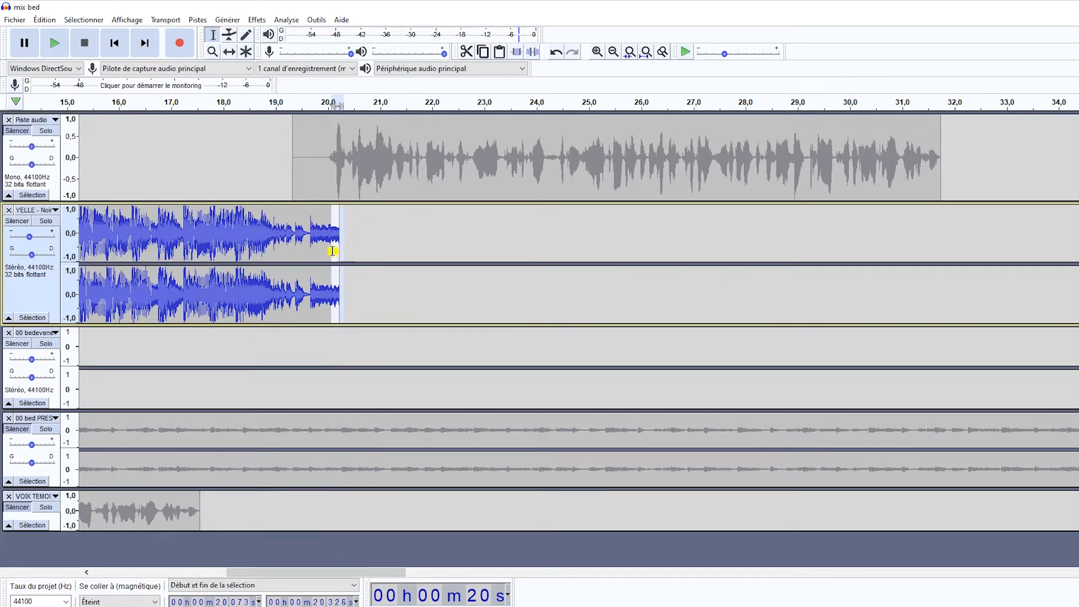
{"action": "left_click_drag", "start_coordinate": [328, 240], "coordinate": [338, 240]}
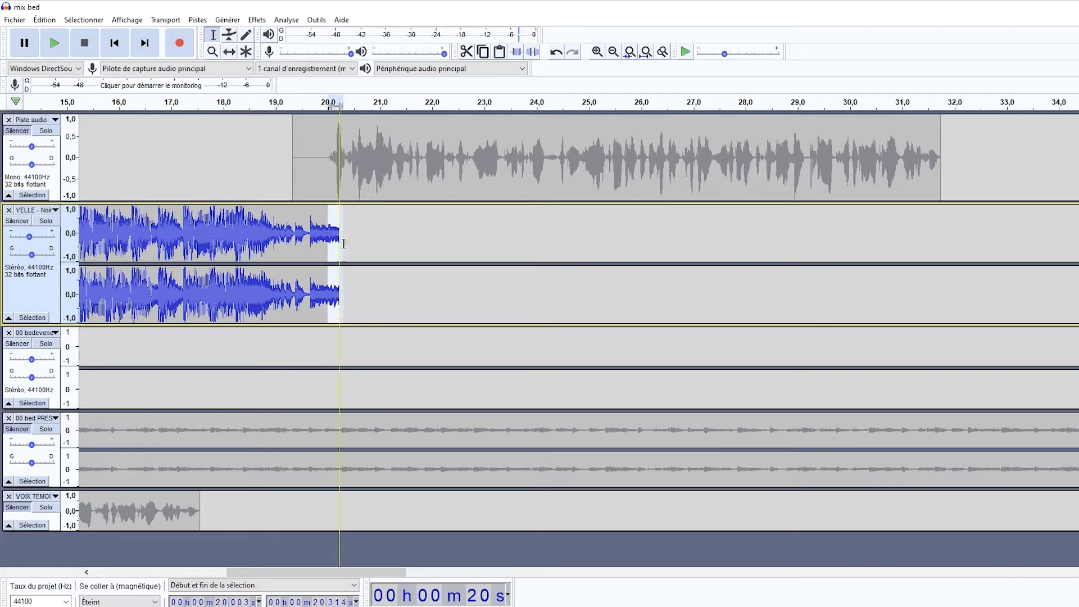
{"action": "key", "text": "ctrl+r"}
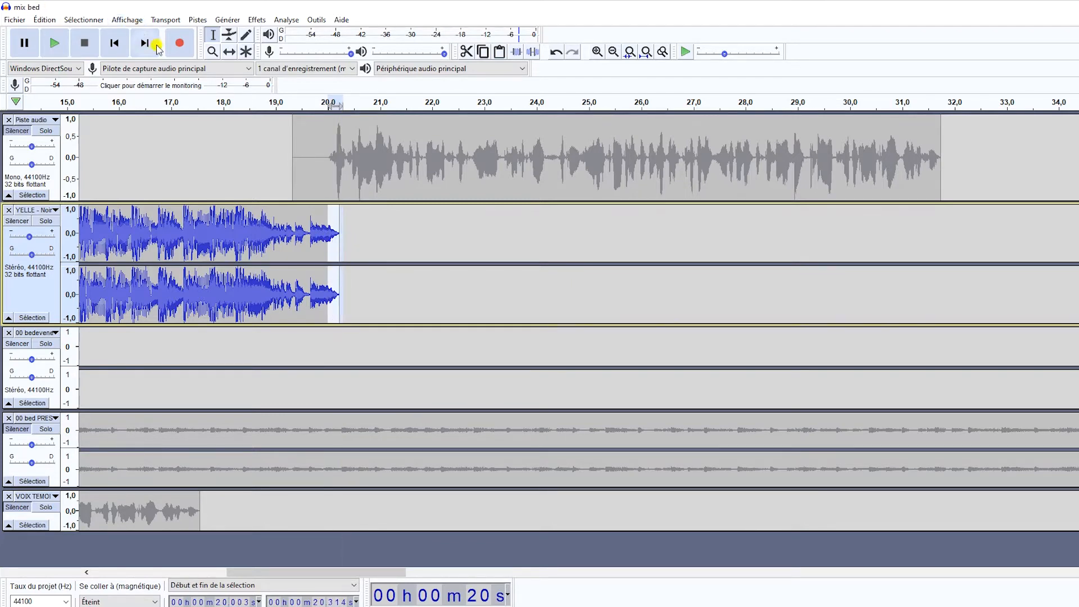
{"action": "left_click", "coordinate": [352, 249]}
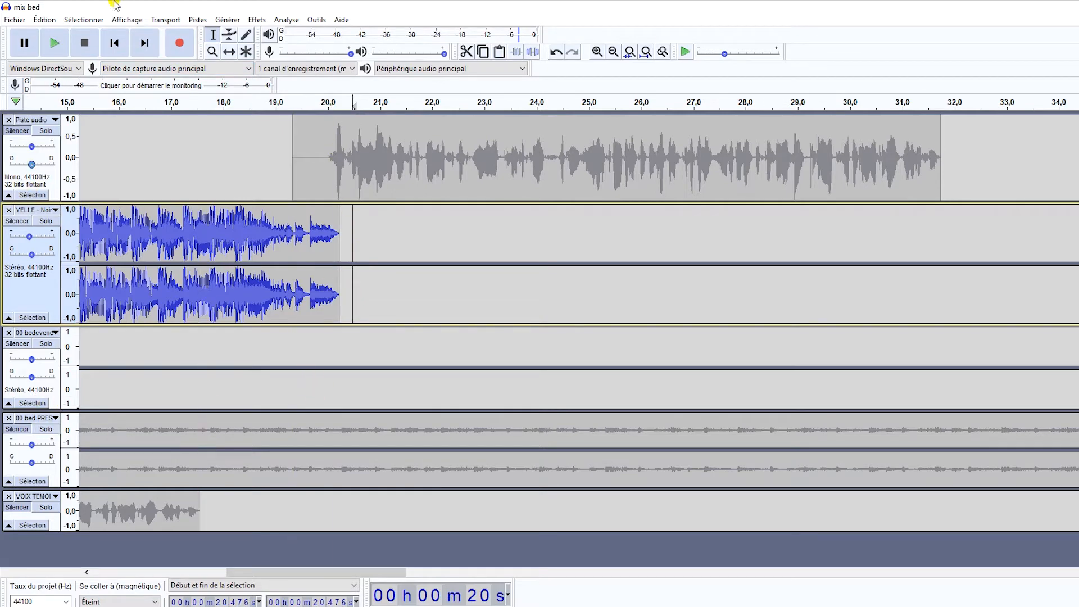
- Shift the 00 bed PRES clip in time so it starts at about 18.3 s, and unmute its track
{"action": "left_click", "coordinate": [227, 52]}
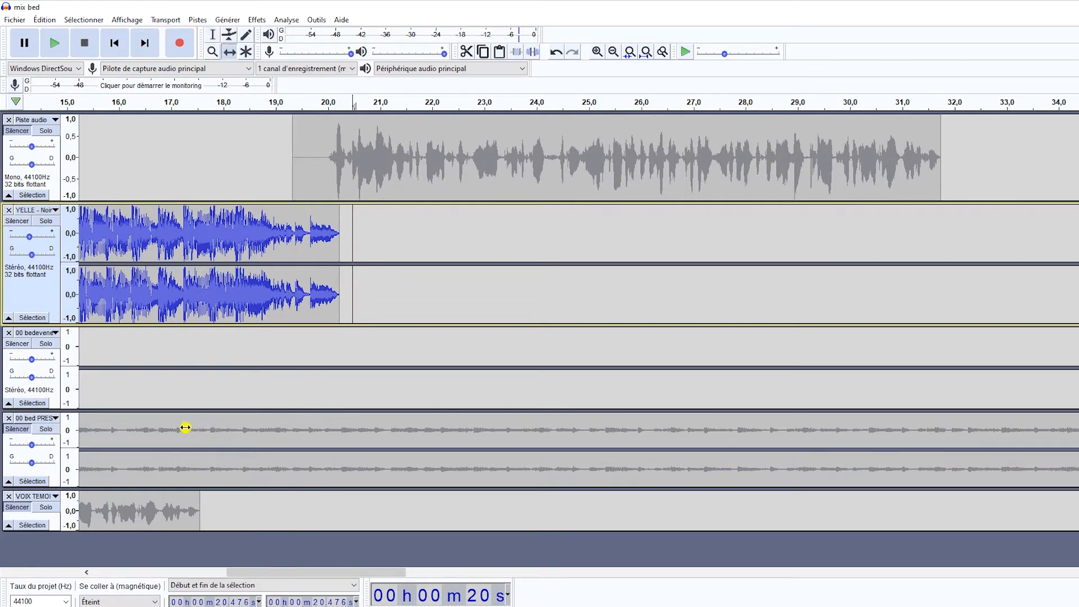
{"action": "left_click_drag", "start_coordinate": [500, 465], "coordinate": [436, 439]}
{"action": "left_click", "coordinate": [25, 427]}
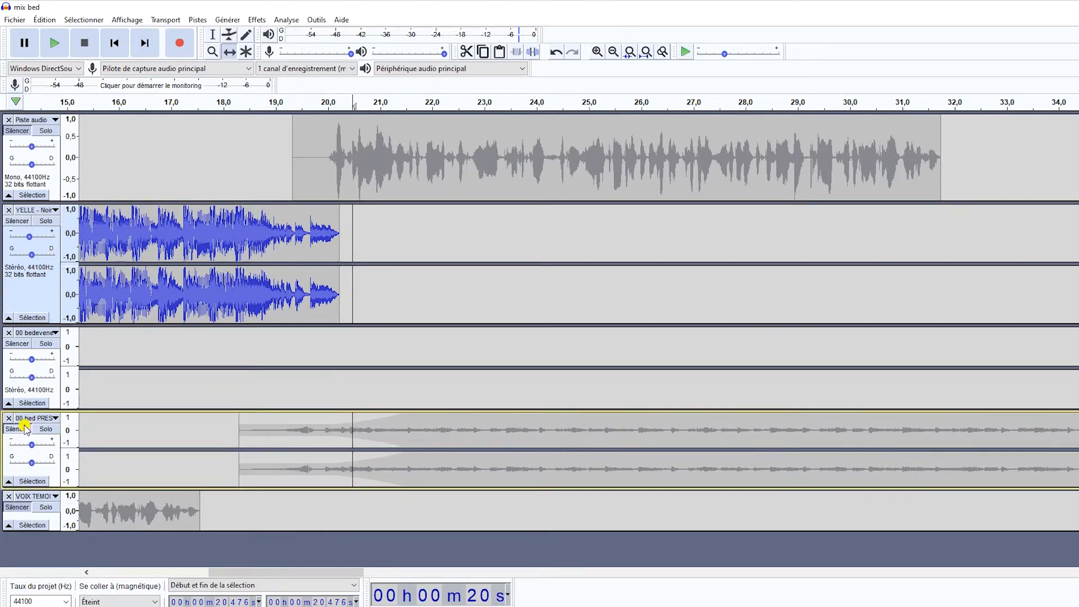
- Isolate the 00 bed PRES track from the other tracks and play its start from 17.804 s
{"action": "left_click", "coordinate": [24, 347]}
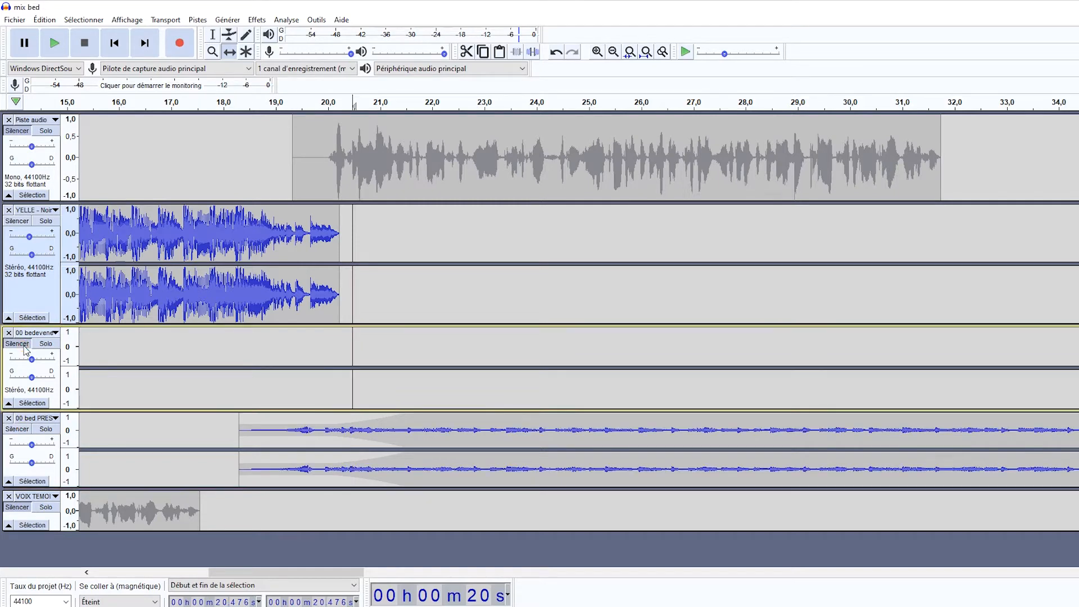
{"action": "left_click", "coordinate": [25, 222]}
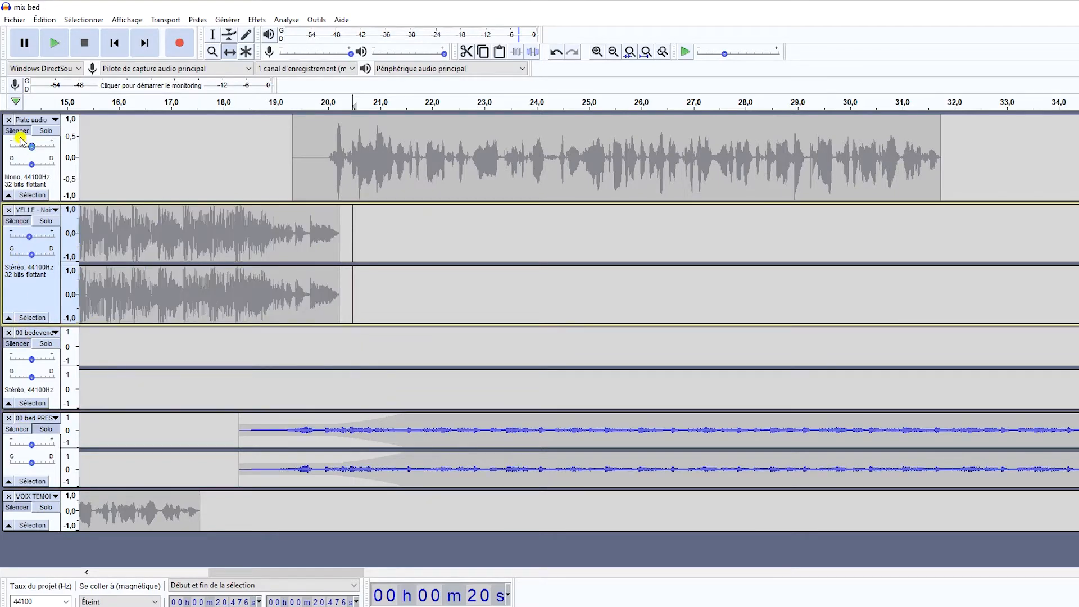
{"action": "left_click", "coordinate": [213, 35]}
{"action": "left_click", "coordinate": [213, 152]}
{"action": "key", "text": "space"}
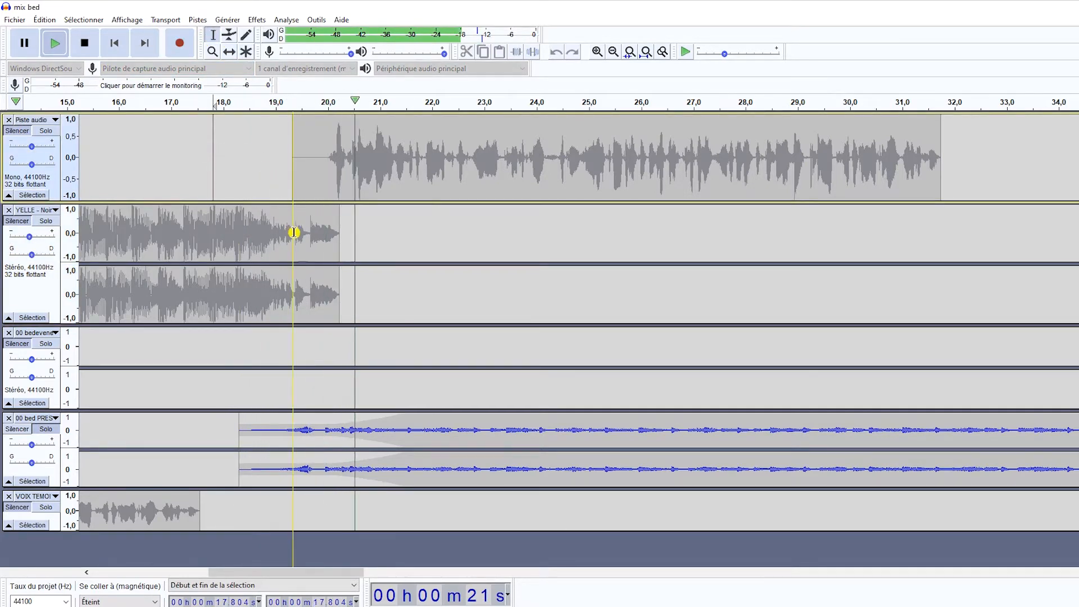
{"action": "key", "text": "space"}
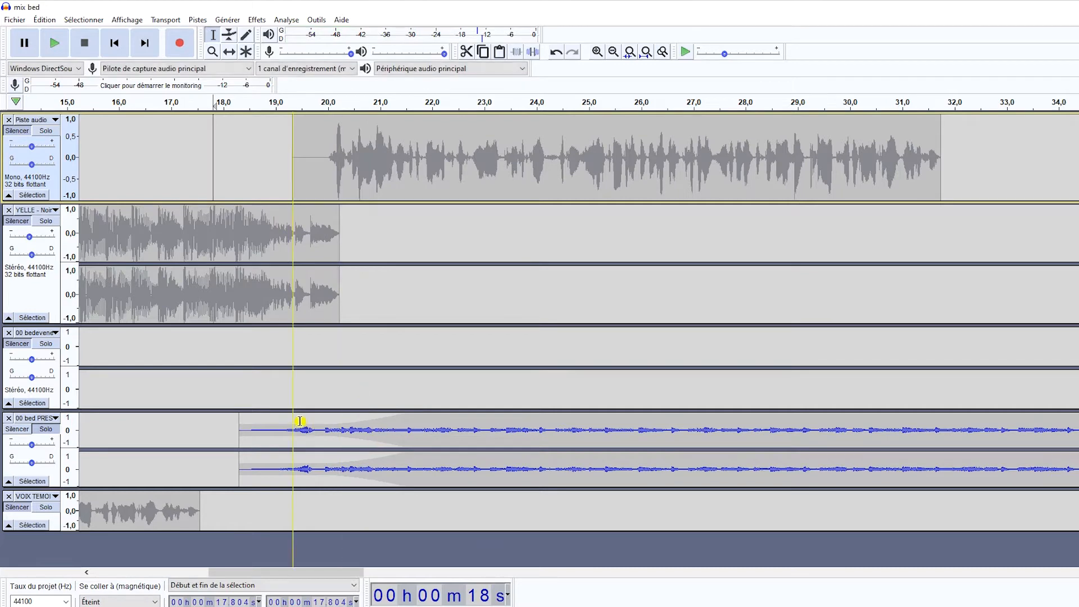
- Restore the sound of the YELLE, 00 bedevene and voice tracks, and play the transition from 18.184 s
{"action": "left_click", "coordinate": [17, 352]}
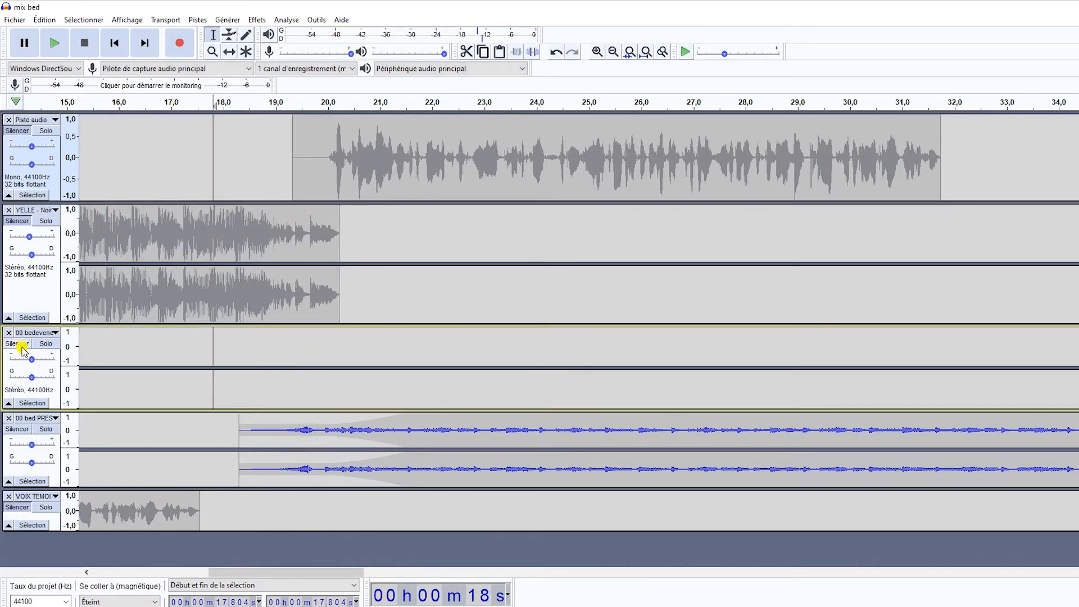
{"action": "left_click", "coordinate": [25, 228]}
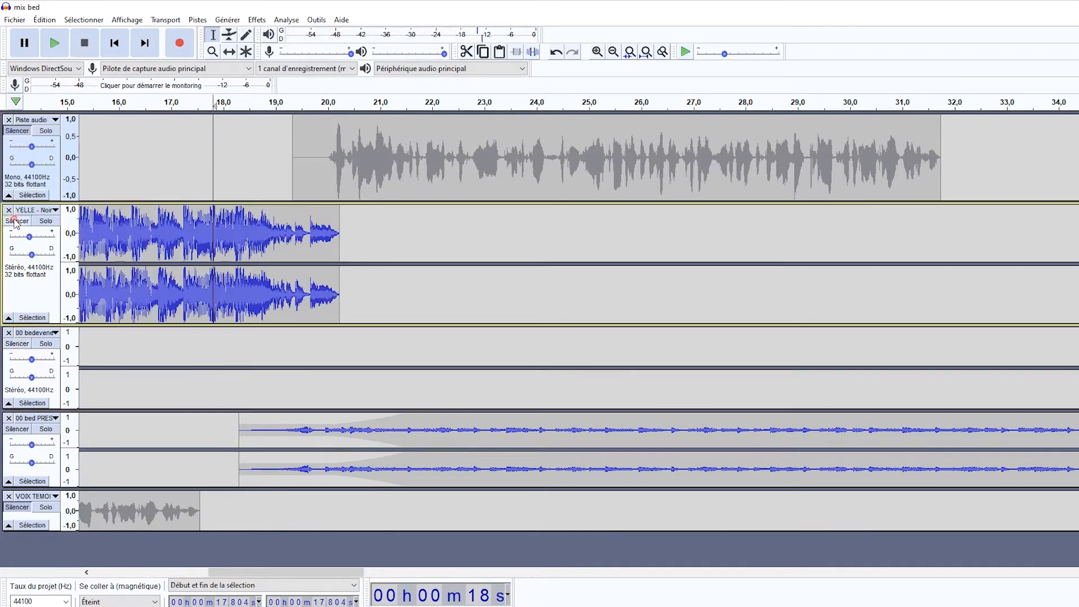
{"action": "left_click", "coordinate": [6, 128], "text": "ctrl"}
{"action": "left_click", "coordinate": [234, 167]}
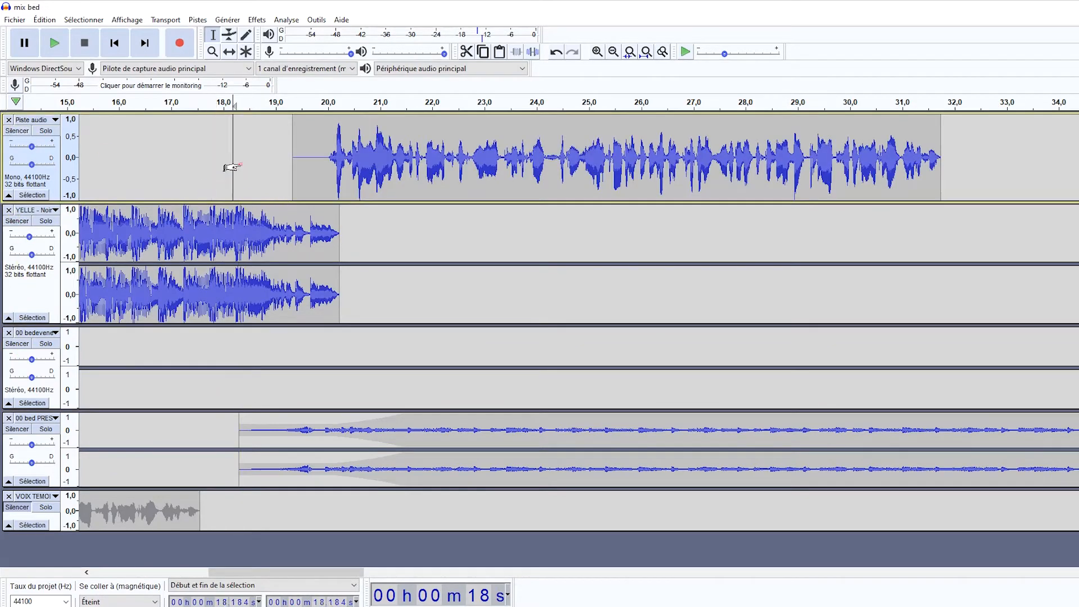
{"action": "key", "text": "space"}
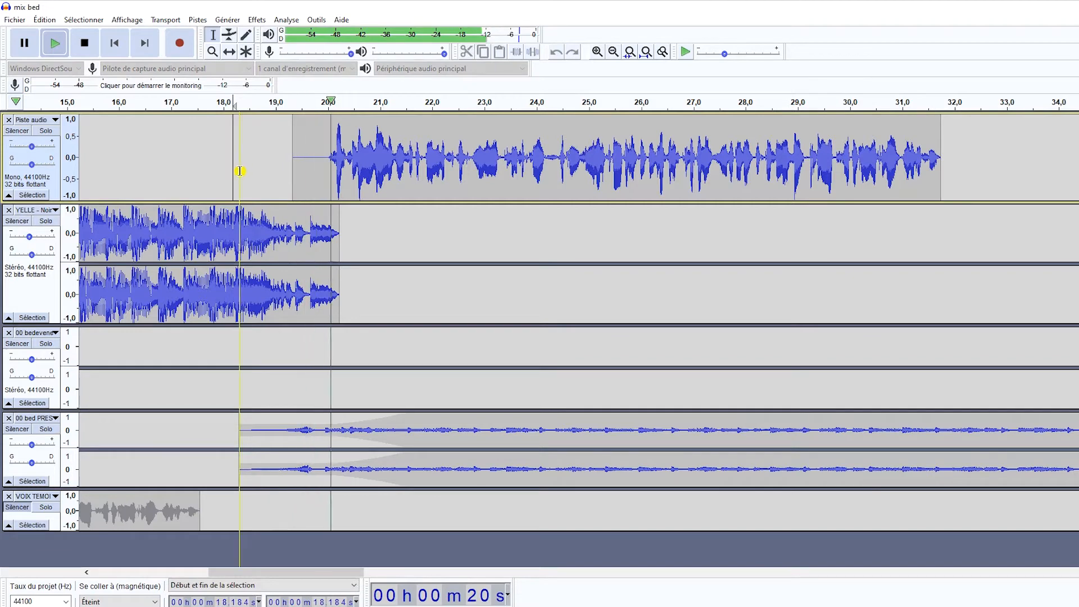
{"action": "key", "text": "space"}
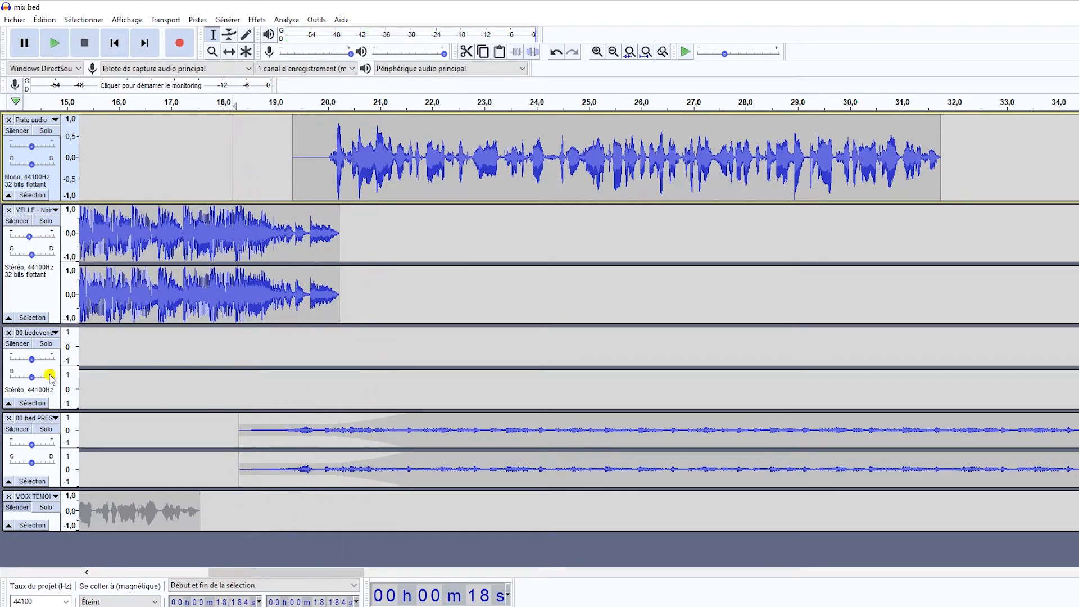
- Shift the 00 bed PRES clip later so it starts at about 19.0 s, and play the transition from 17.954 s
{"action": "left_click", "coordinate": [228, 53]}
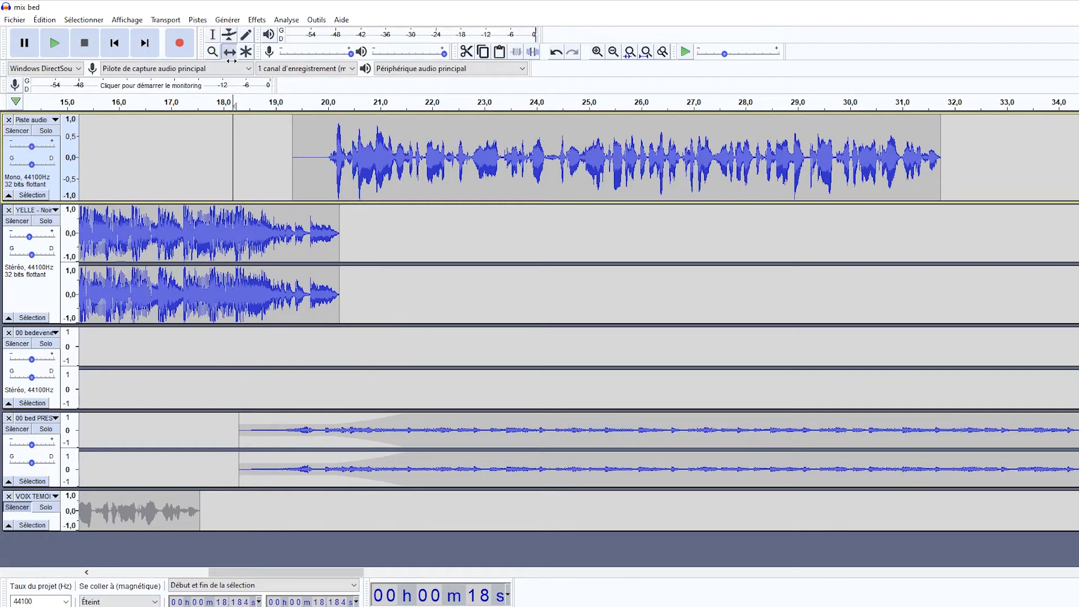
{"action": "left_click_drag", "start_coordinate": [301, 437], "coordinate": [336, 430]}
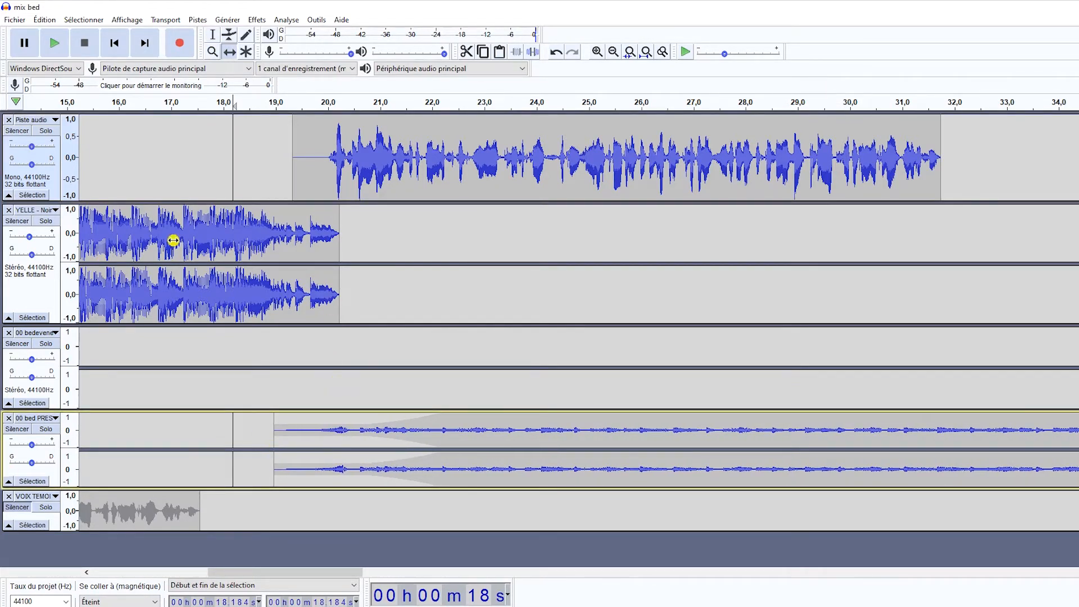
{"action": "left_click", "coordinate": [207, 36]}
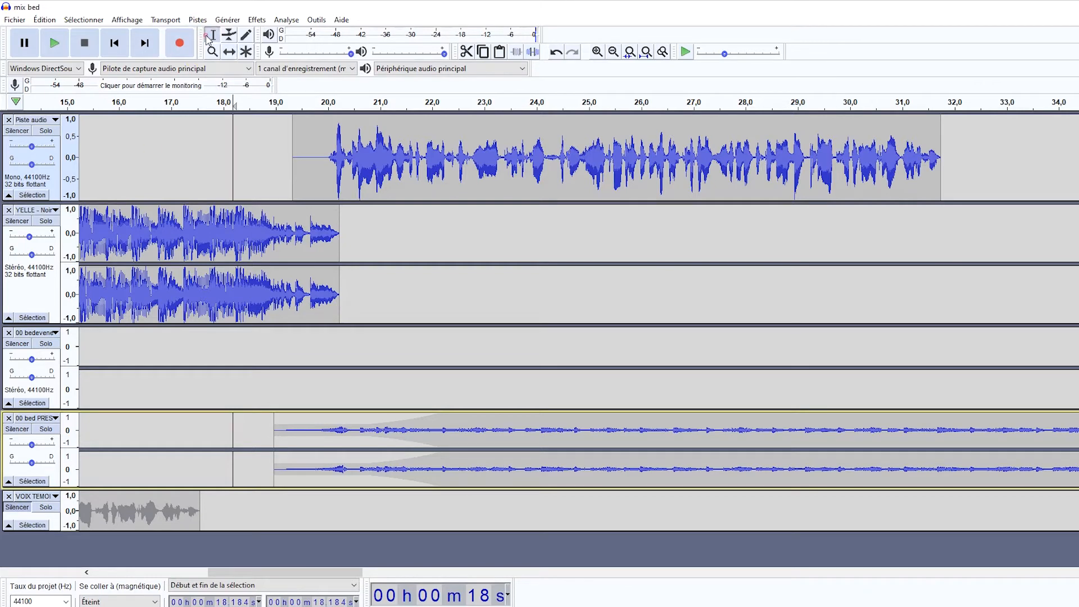
{"action": "left_click", "coordinate": [222, 151]}
{"action": "key", "text": "space"}
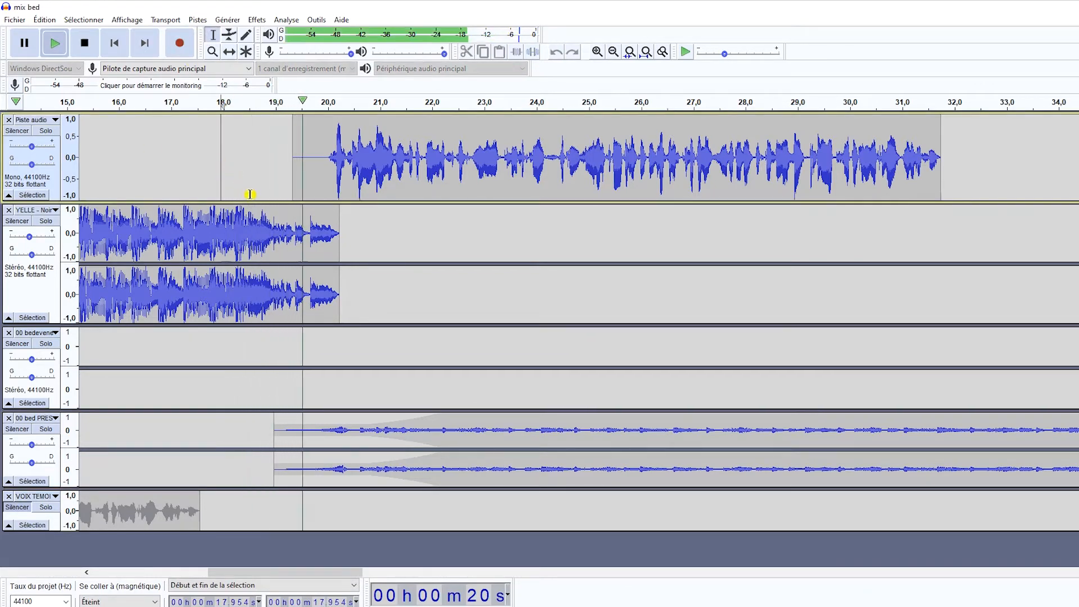
{"action": "key", "text": "space"}
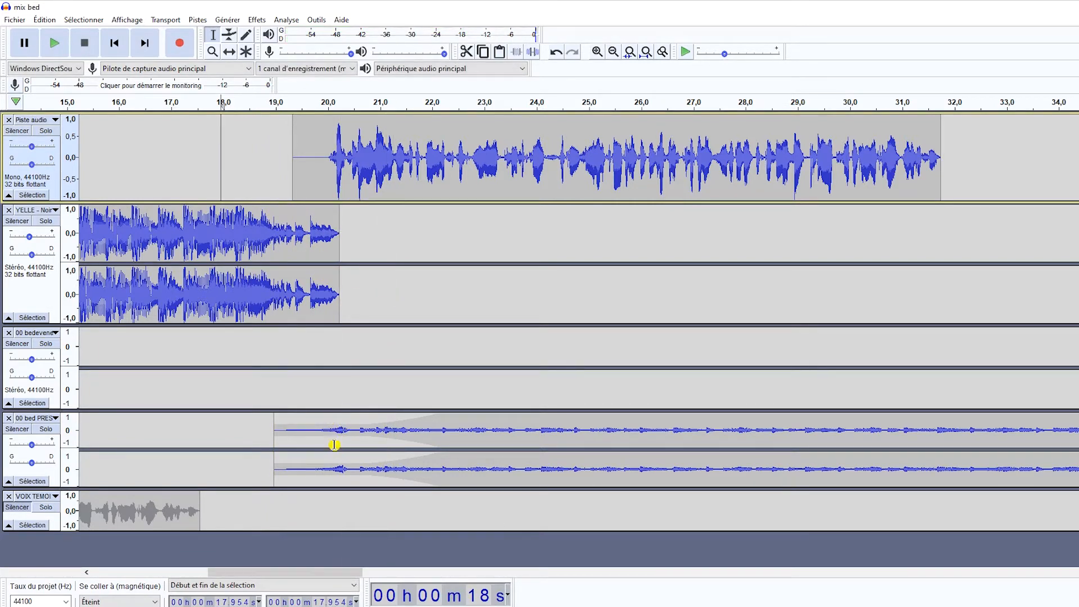
- Nudge the 00 bed PRES clip earlier to start at about 18.9 s, and play the transition from 19.151 s
{"action": "left_click", "coordinate": [226, 52]}
{"action": "left_click_drag", "start_coordinate": [337, 438], "coordinate": [332, 439]}
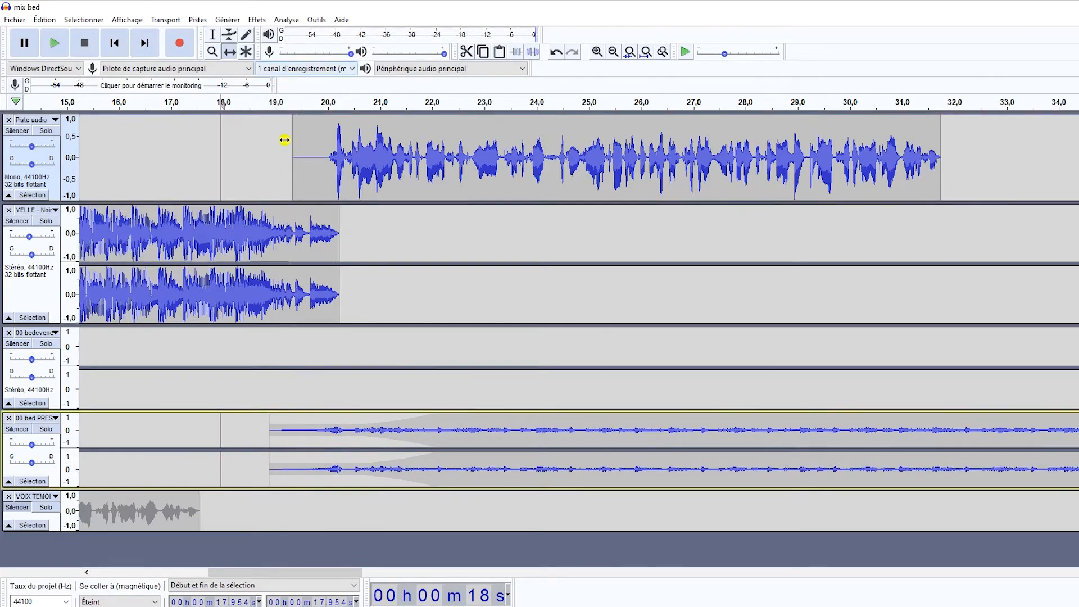
{"action": "left_click", "coordinate": [213, 34]}
{"action": "left_click", "coordinate": [284, 152]}
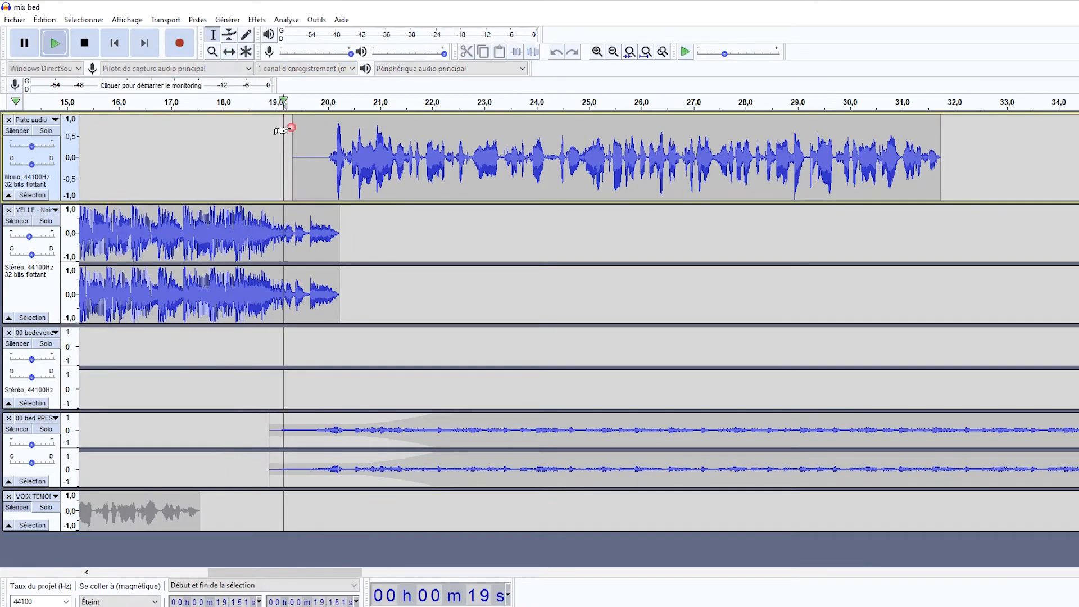
{"action": "key", "text": "space"}
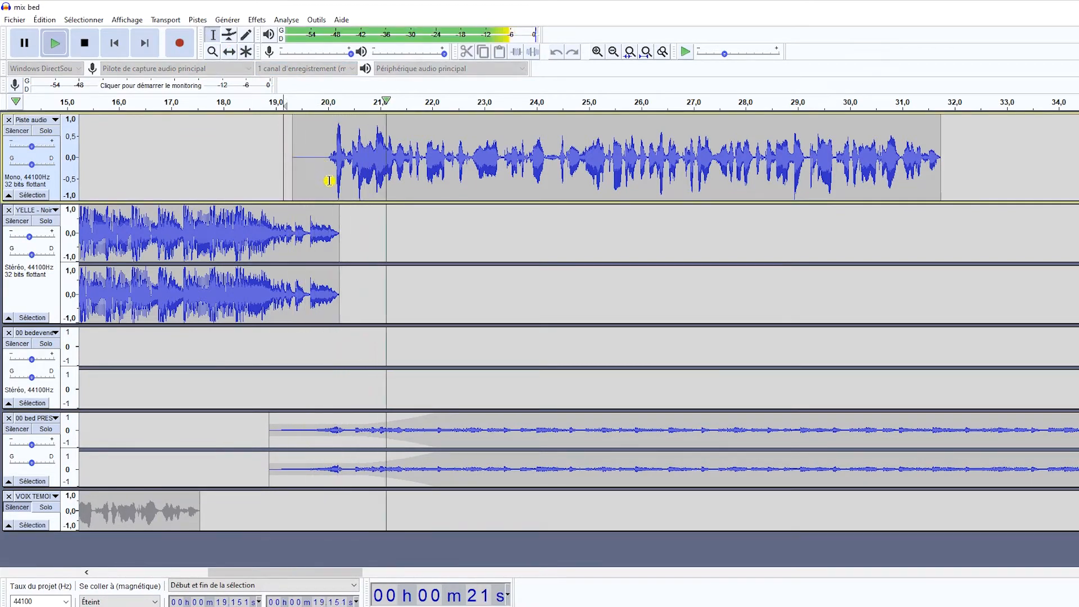
{"action": "key", "text": "space"}
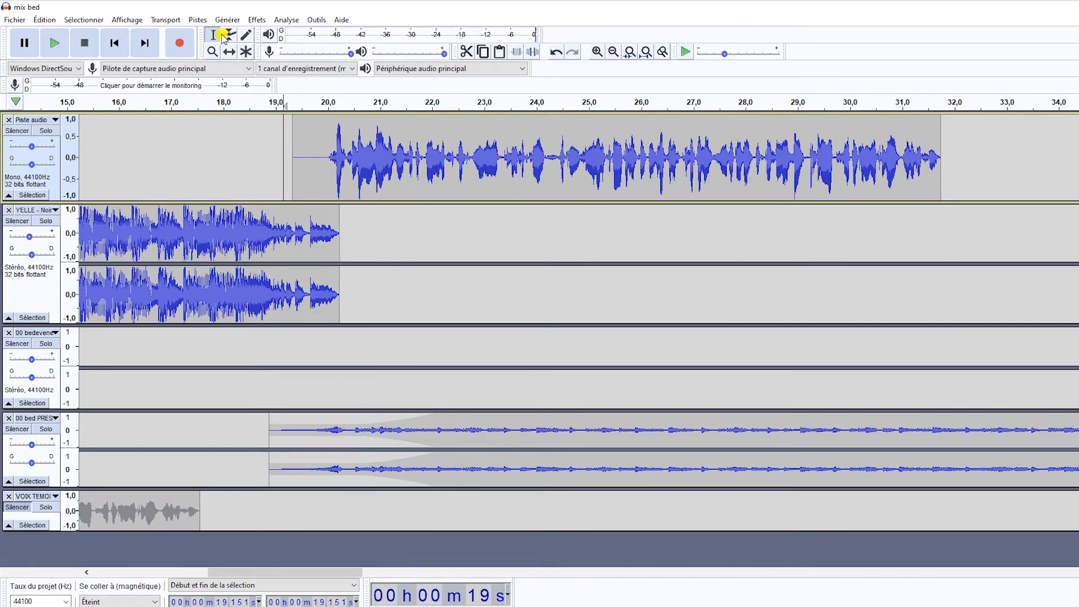
- Nudge the second voice clip slightly earlier to start at about 19.2 s, and play the transition from 18.230 s
{"action": "left_click", "coordinate": [229, 52]}
{"action": "left_click_drag", "start_coordinate": [386, 158], "coordinate": [381, 158]}
{"action": "left_click", "coordinate": [213, 35]}
{"action": "left_click", "coordinate": [224, 103]}
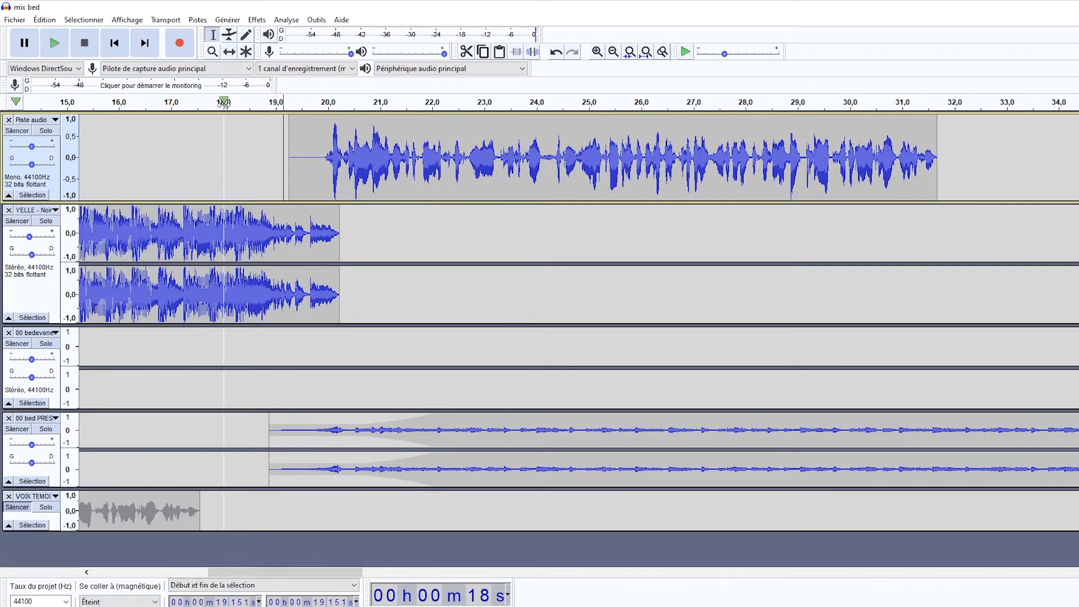
{"action": "key", "text": "space"}
{"action": "left_click", "coordinate": [234, 135]}
{"action": "key", "text": "space"}
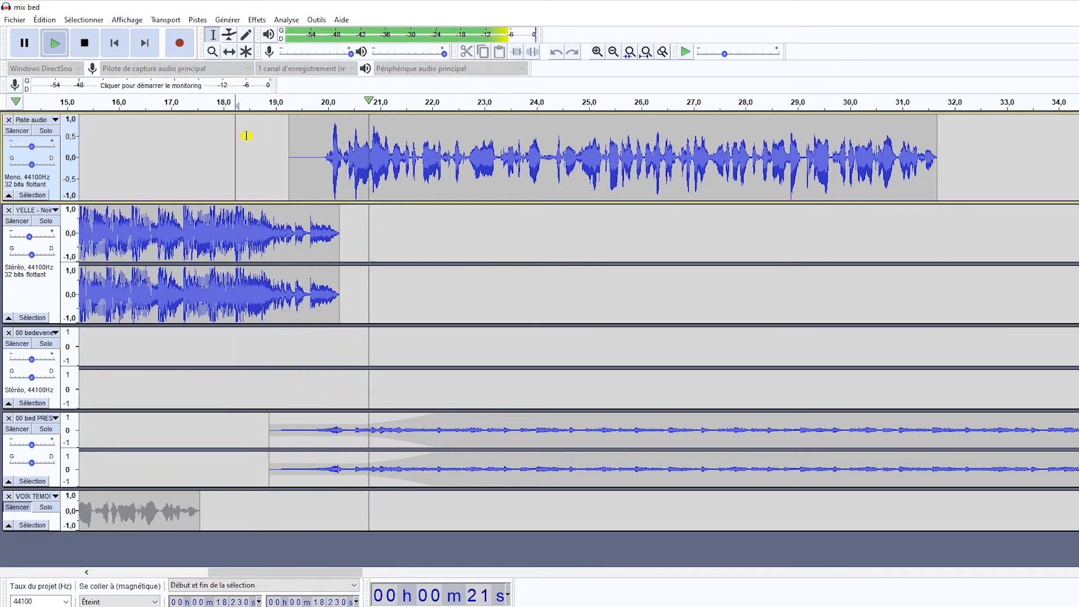
{"action": "key", "text": "space"}
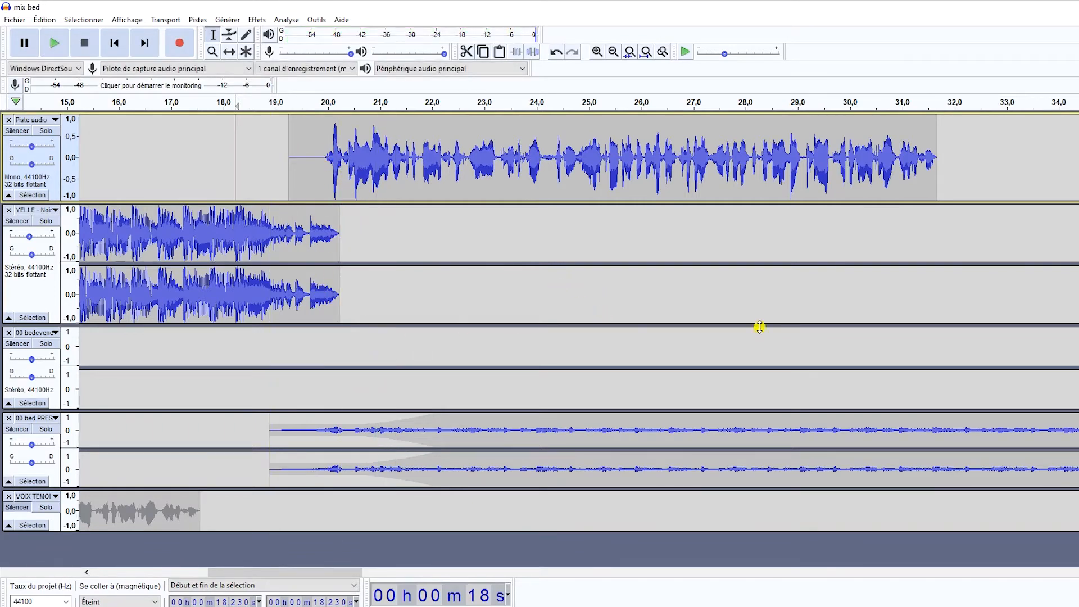
- Split the 00 bed PRES clip at 31.673 s, where the second voice clip ends, and delete everything after the cut
{"action": "left_click", "coordinate": [949, 429]}
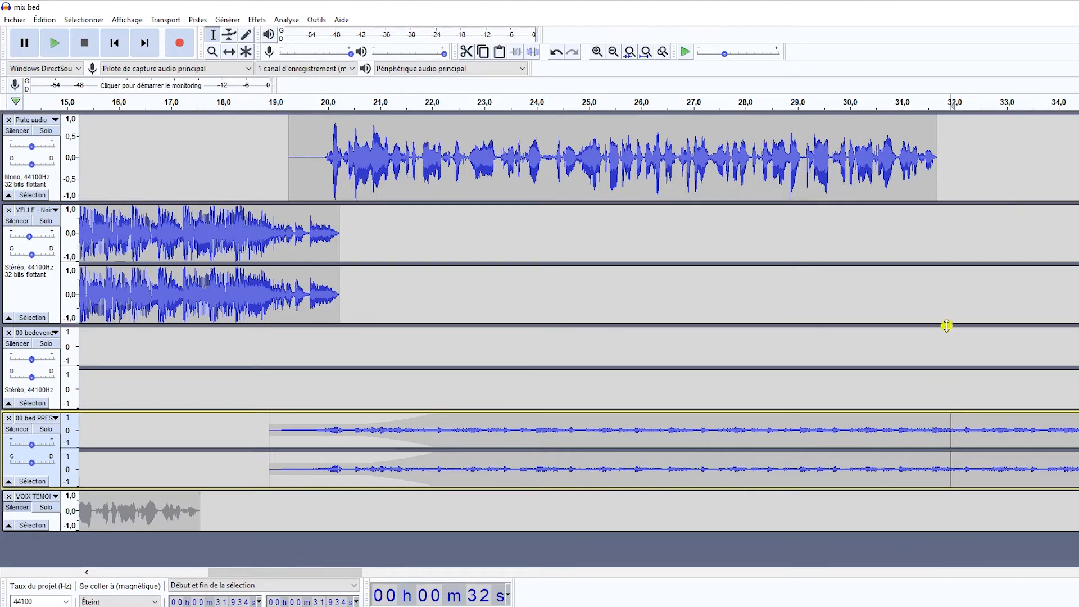
{"action": "left_click", "coordinate": [936, 431]}
{"action": "left_click", "coordinate": [45, 20]}
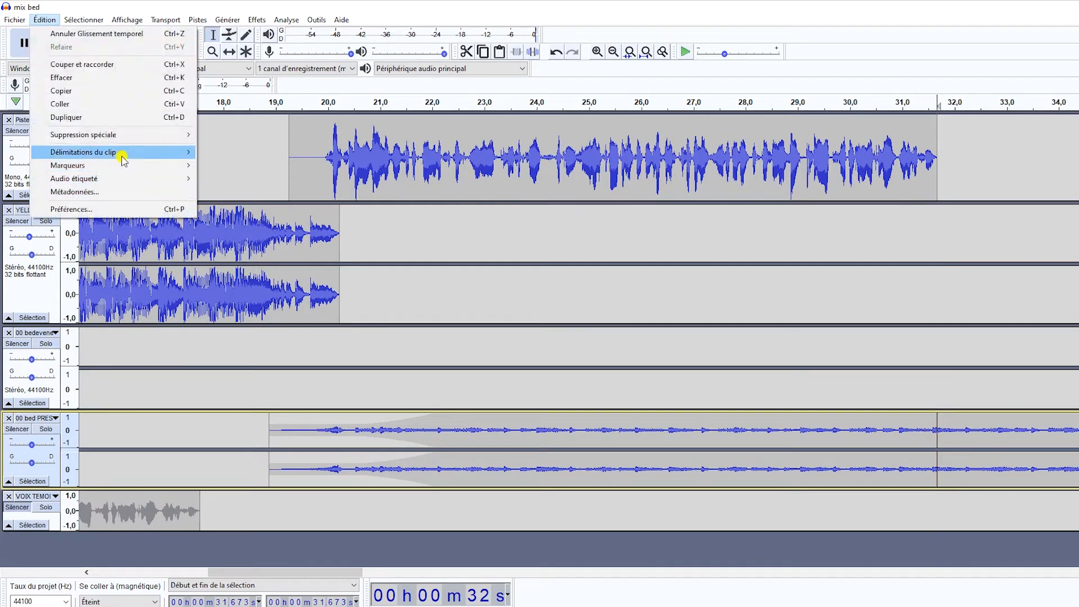
{"action": "mouse_move", "coordinate": [125, 153]}
{"action": "left_click", "coordinate": [231, 153]}
{"action": "double_click", "coordinate": [984, 436]}
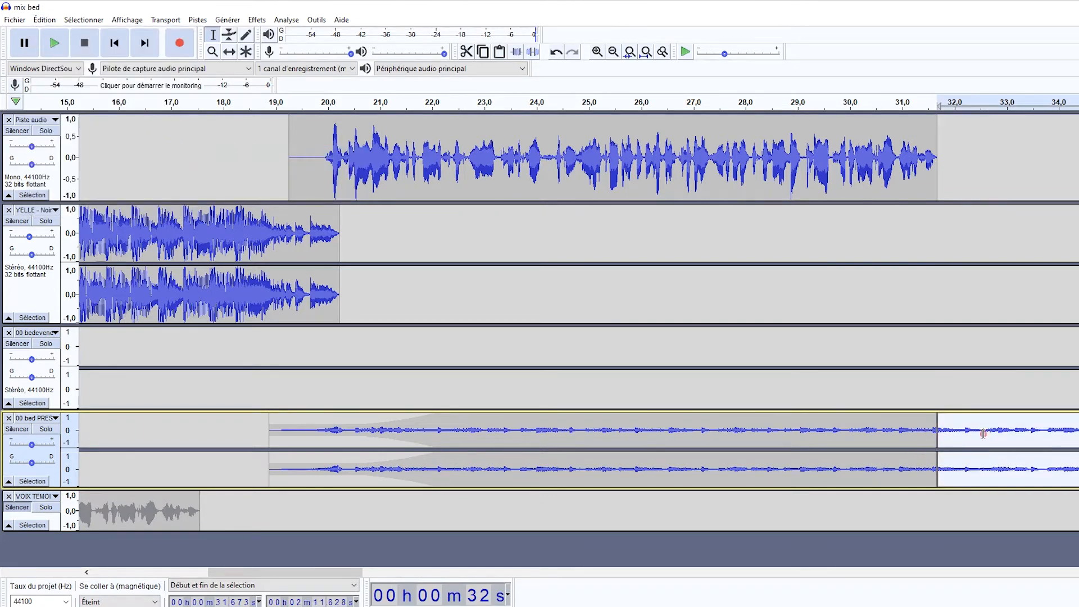
{"action": "key", "text": "Delete"}
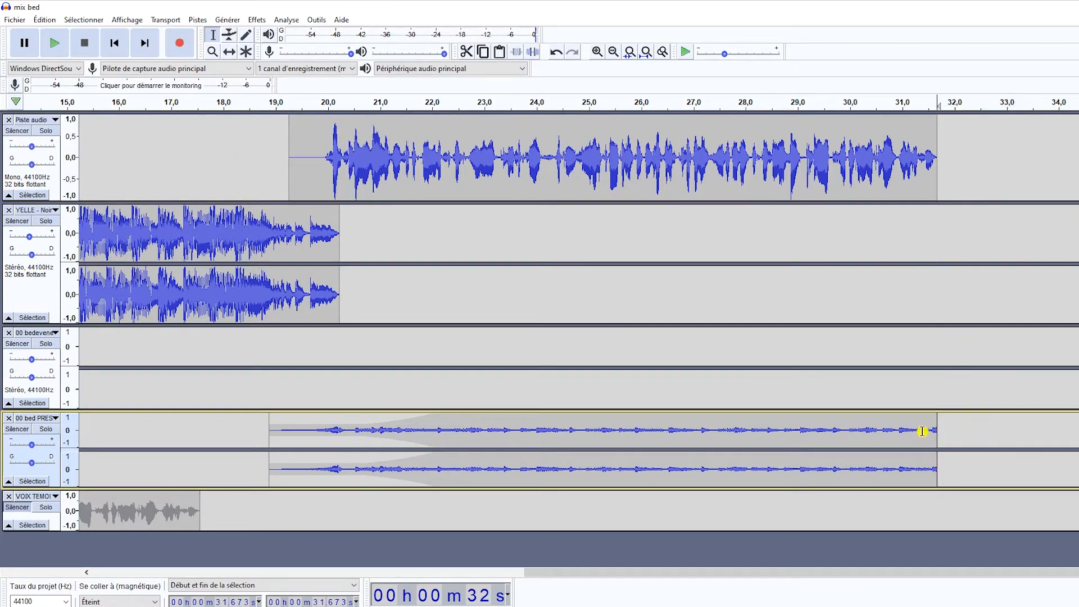
- Fade out the very end of the 00 bed PRES clip, selected from 31.393 s to 31.715 s
{"action": "left_click_drag", "start_coordinate": [923, 433], "coordinate": [939, 433]}
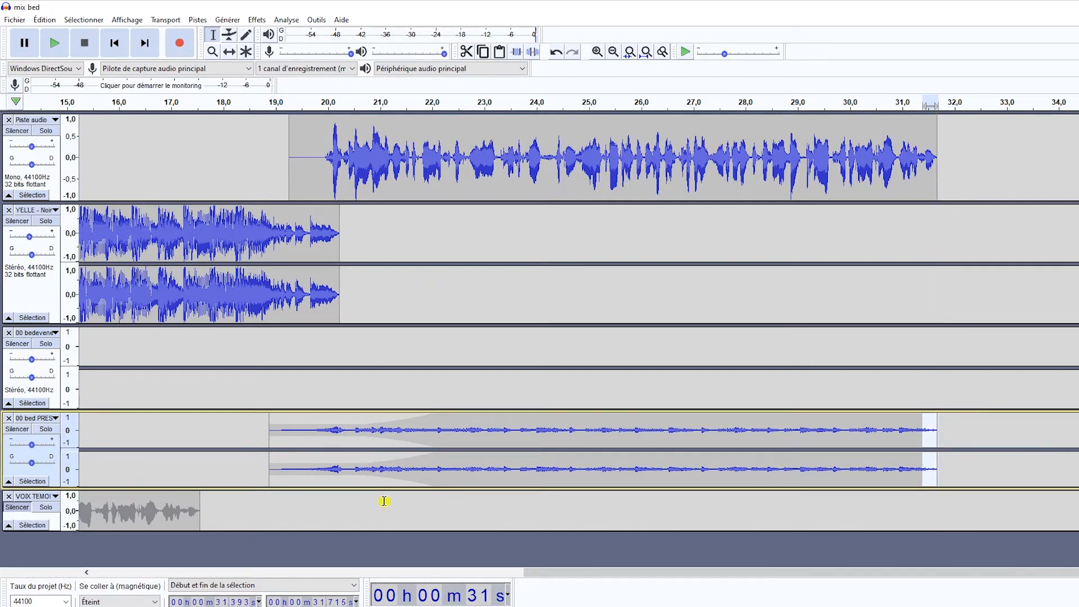
- Play the whole mix from the beginning to check all the transitions
{"action": "left_click", "coordinate": [214, 54]}
{"action": "right_click", "coordinate": [270, 231]}
{"action": "right_click", "coordinate": [269, 231]}
{"action": "key", "text": "Home"}
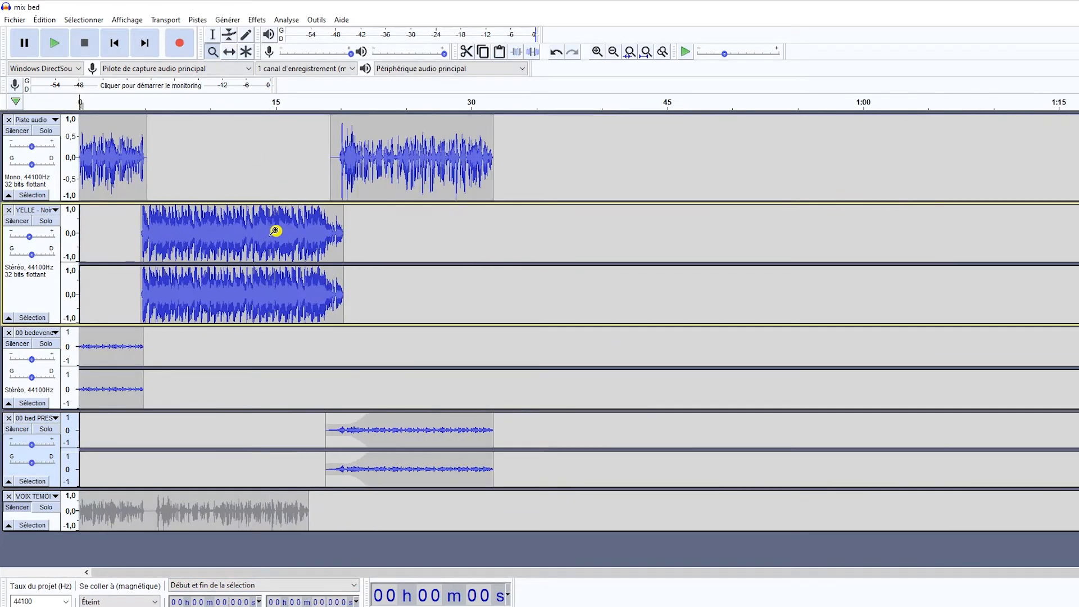
{"action": "left_click", "coordinate": [213, 35]}
{"action": "key", "text": "space"}
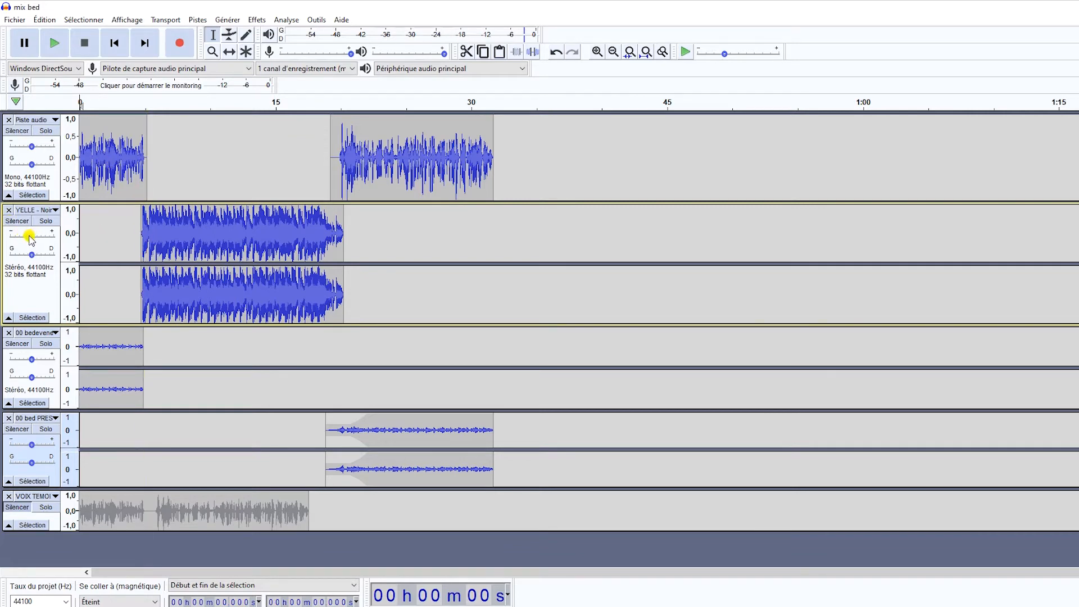
- Try a higher gain on the YELLE song track, restore it, and delete the muted VOIX TEMOIN track
{"action": "left_click_drag", "start_coordinate": [31, 240], "coordinate": [41, 238]}
{"action": "left_click_drag", "start_coordinate": [48, 235], "coordinate": [28, 240]}
{"action": "left_click", "coordinate": [8, 496]}
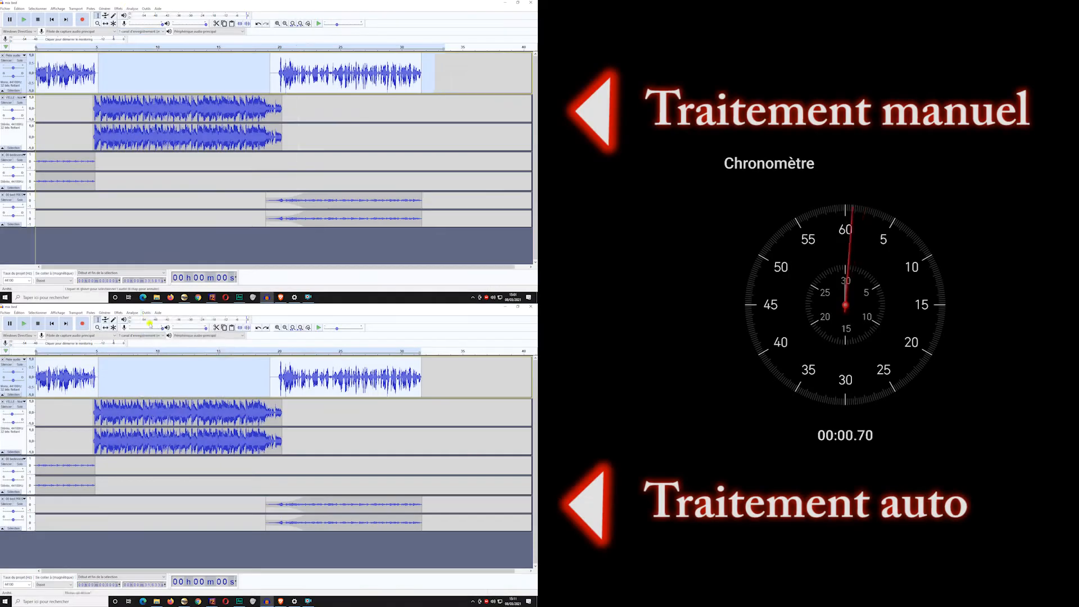
- Apply the Filter Curve EQ to the voice track and repeat the last-used effect on it
{"action": "left_click", "coordinate": [118, 9]}
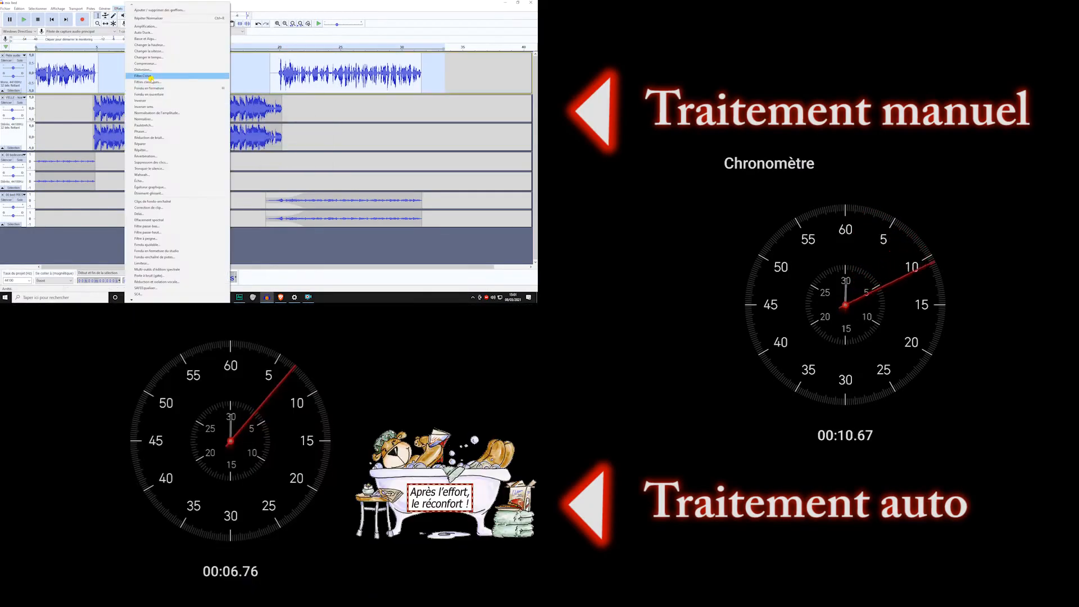
{"action": "left_click", "coordinate": [150, 77]}
{"action": "left_click", "coordinate": [361, 217]}
{"action": "left_click", "coordinate": [118, 8]}
{"action": "left_click", "coordinate": [148, 18]}
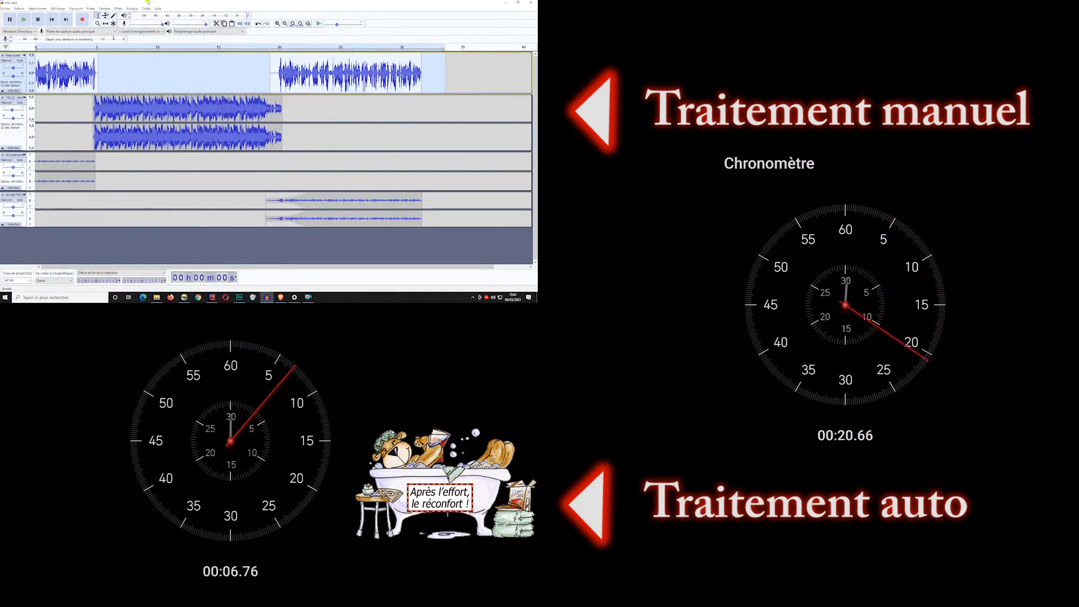
{"action": "left_click", "coordinate": [118, 9]}
{"action": "left_click", "coordinate": [213, 126]}
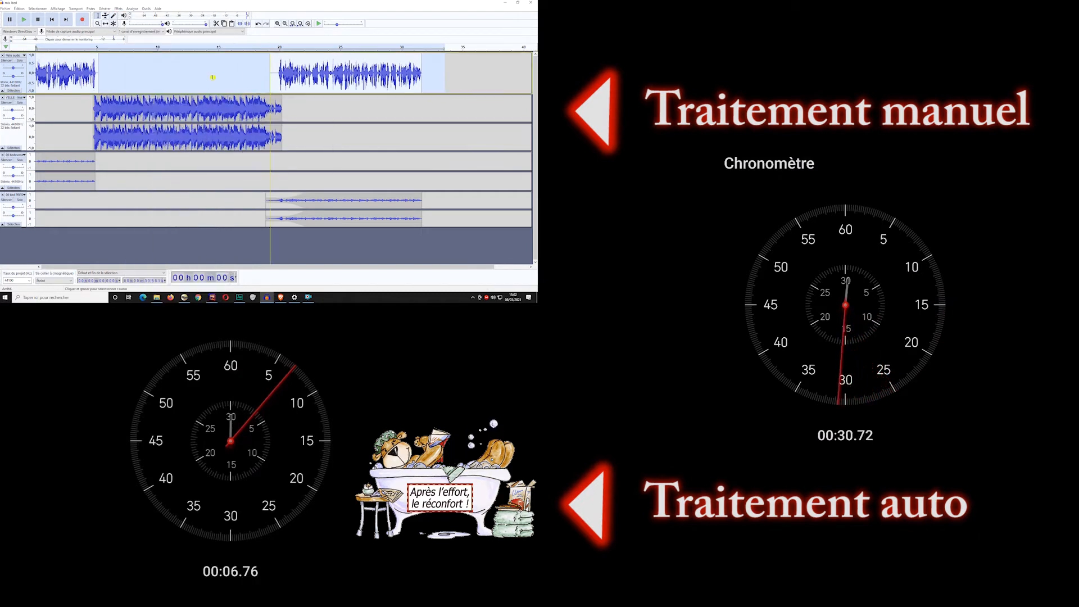
- Select all the tracks and mix and render them into a single stereo track
{"action": "key", "text": "ctrl+a"}
{"action": "left_click", "coordinate": [75, 9]}
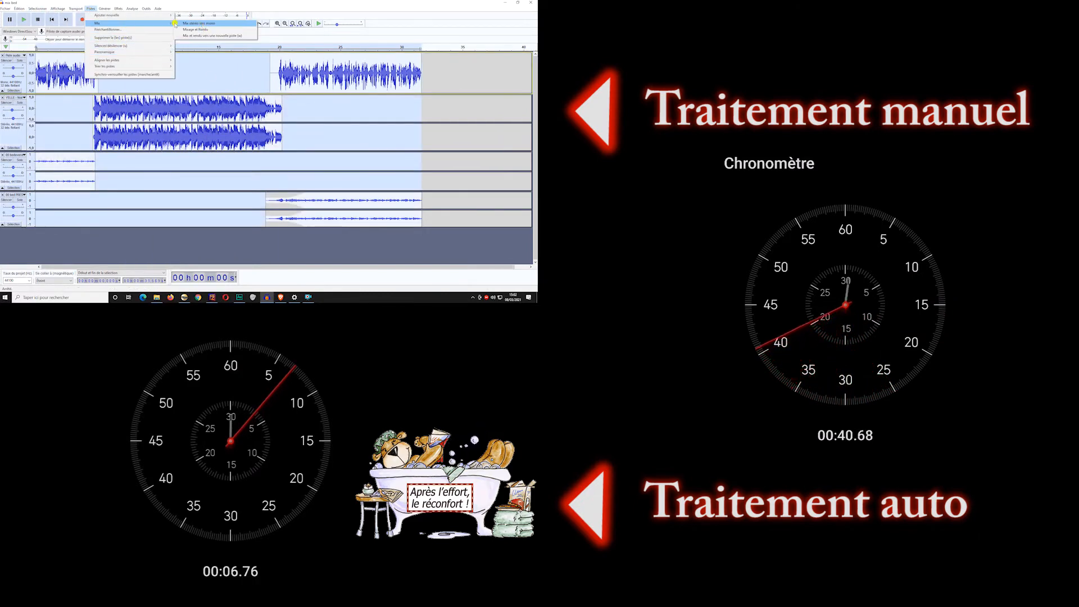
{"action": "left_click", "coordinate": [195, 29]}
- Apply the Compressor to the rendered mix with a raised threshold and repeat the last effect
{"action": "left_click", "coordinate": [118, 8]}
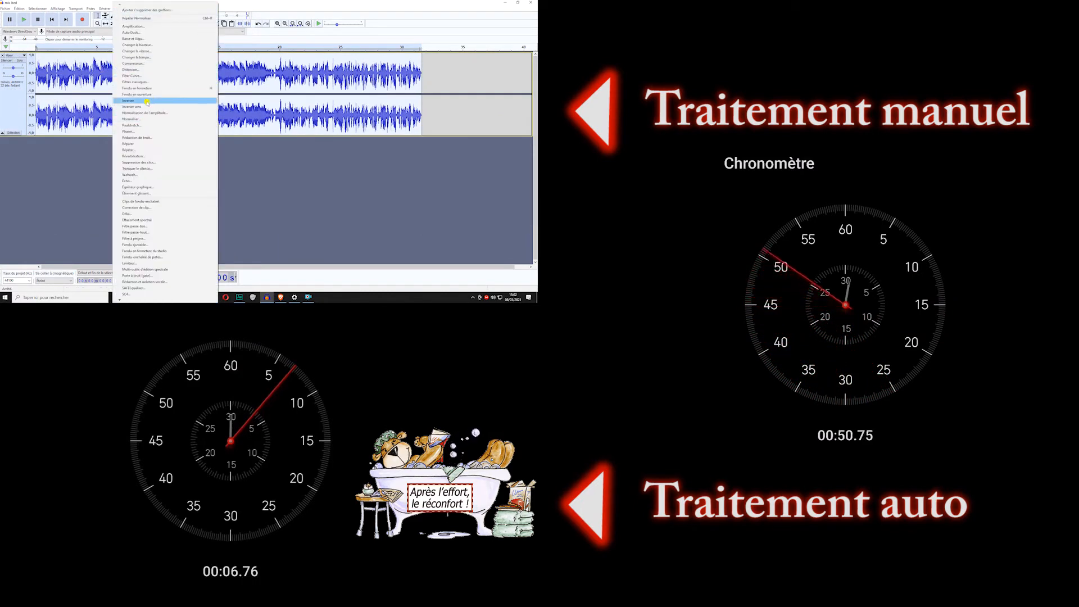
{"action": "left_click", "coordinate": [133, 64]}
{"action": "left_click_drag", "start_coordinate": [289, 153], "coordinate": [300, 153]}
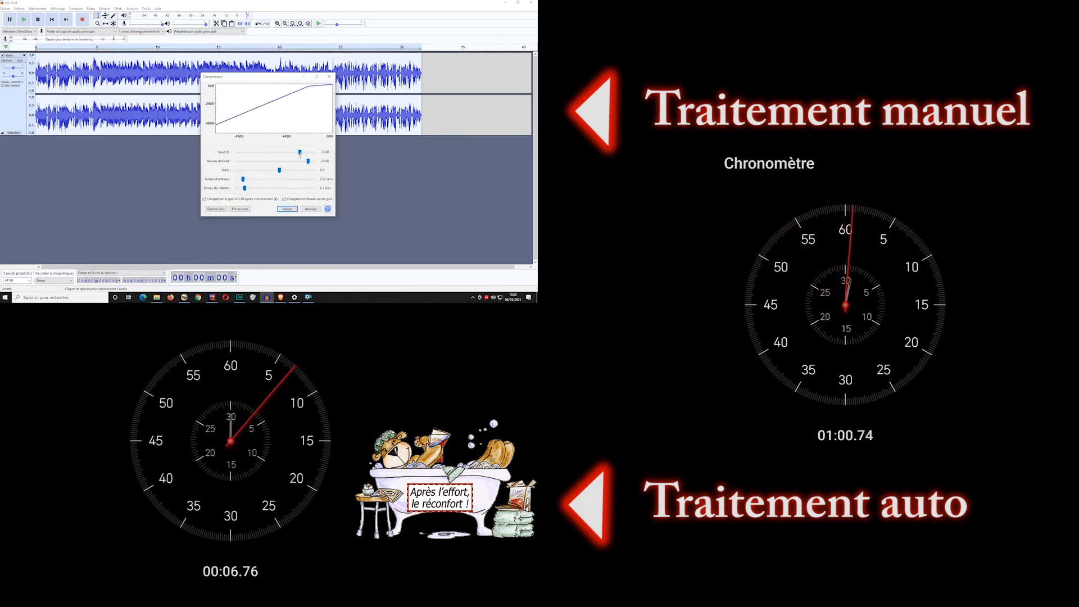
{"action": "left_click", "coordinate": [287, 208]}
{"action": "left_click", "coordinate": [118, 9]}
{"action": "left_click", "coordinate": [133, 19]}
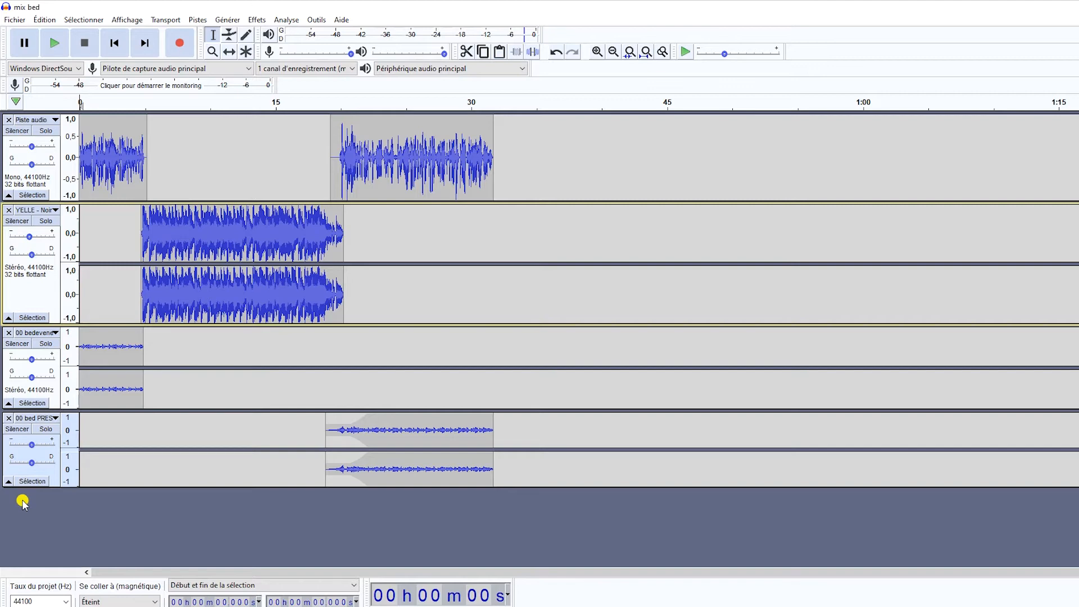
- Normalize the whole voice track to a peak of -1.0 dB with DC offset removal enabled
{"action": "double_click", "coordinate": [534, 149]}
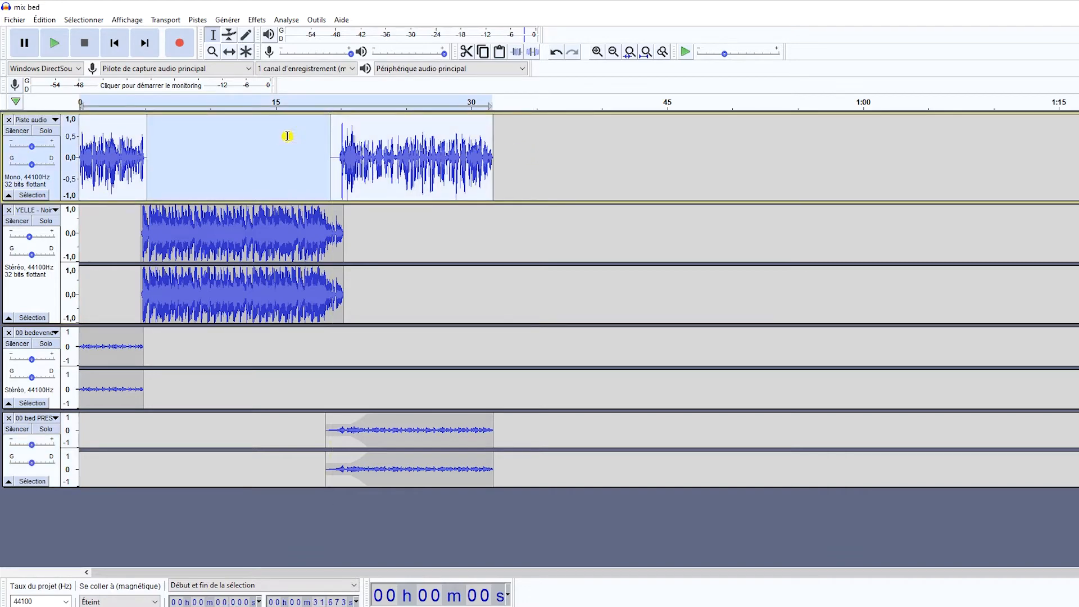
{"action": "left_click", "coordinate": [256, 20]}
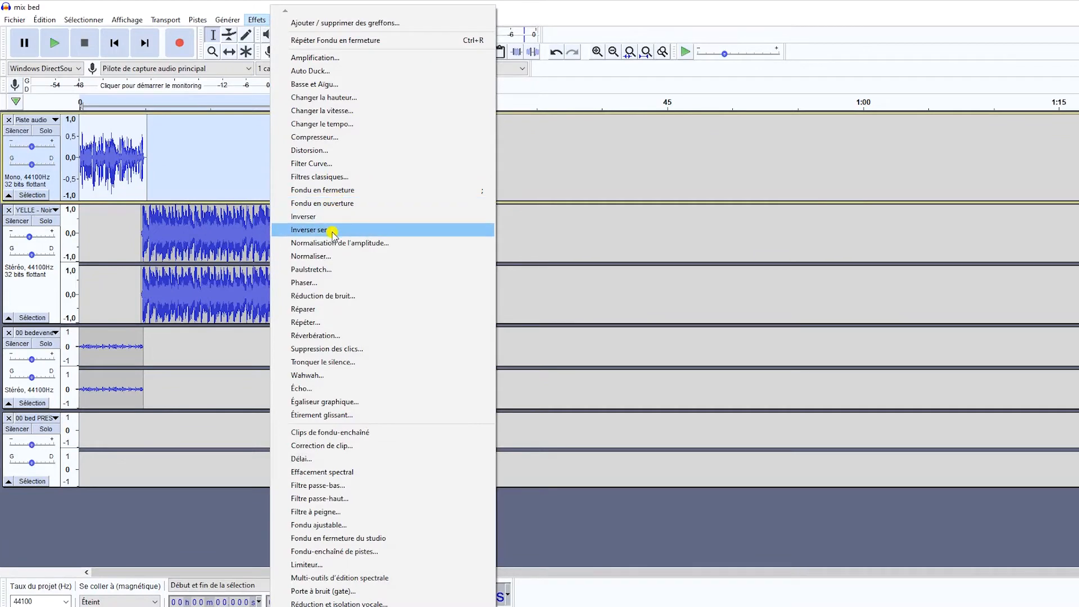
{"action": "left_click", "coordinate": [341, 260]}
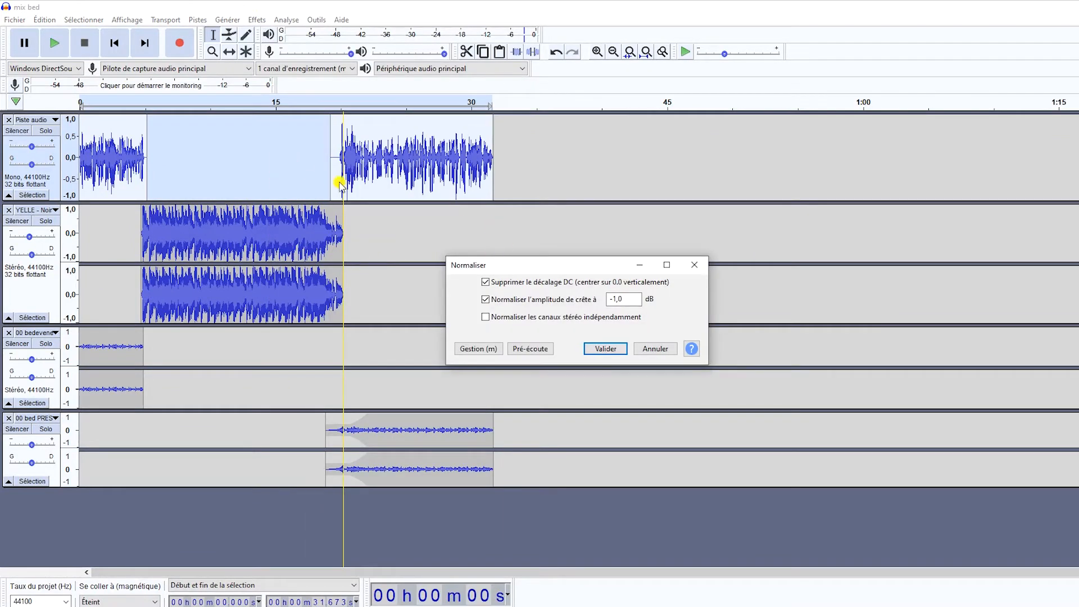
{"action": "left_click", "coordinate": [605, 349]}
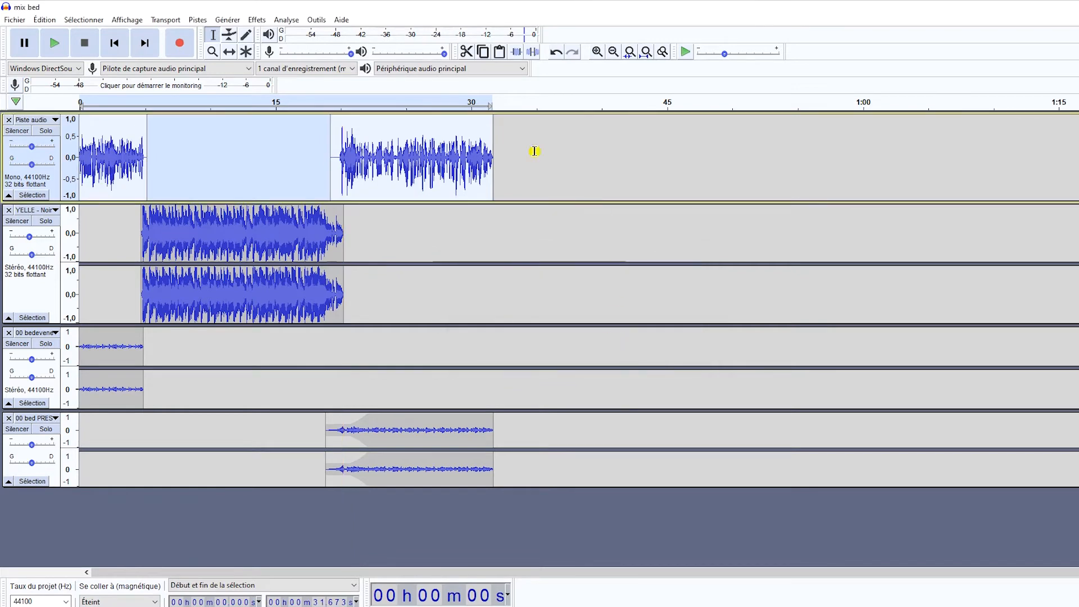
- Apply the Filter Curve EQ to the voice track with the existing curve that boosts the highs
{"action": "left_click", "coordinate": [258, 19]}
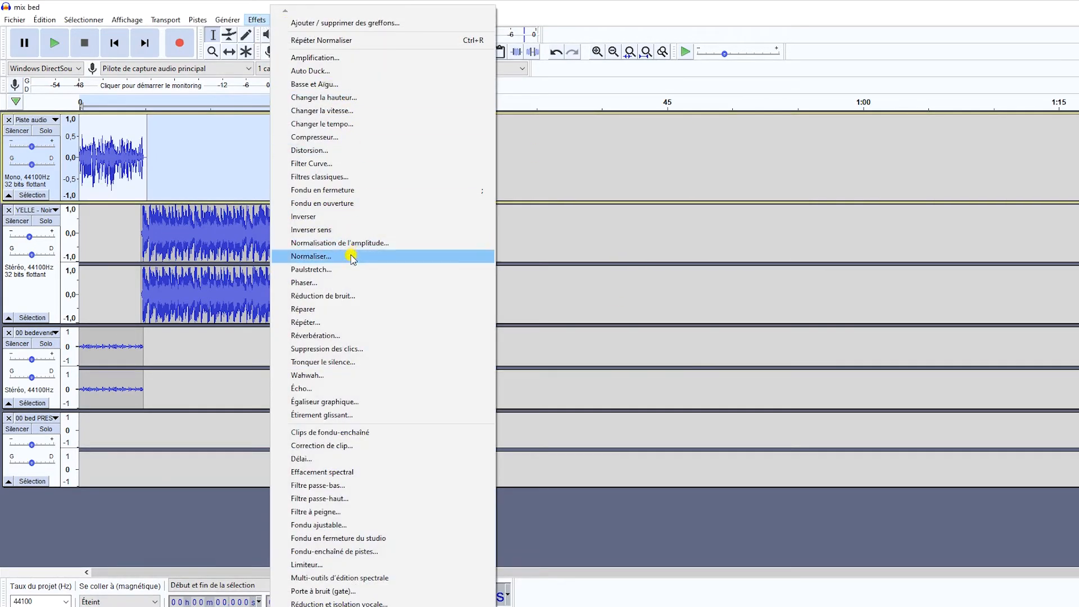
{"action": "left_click", "coordinate": [349, 164]}
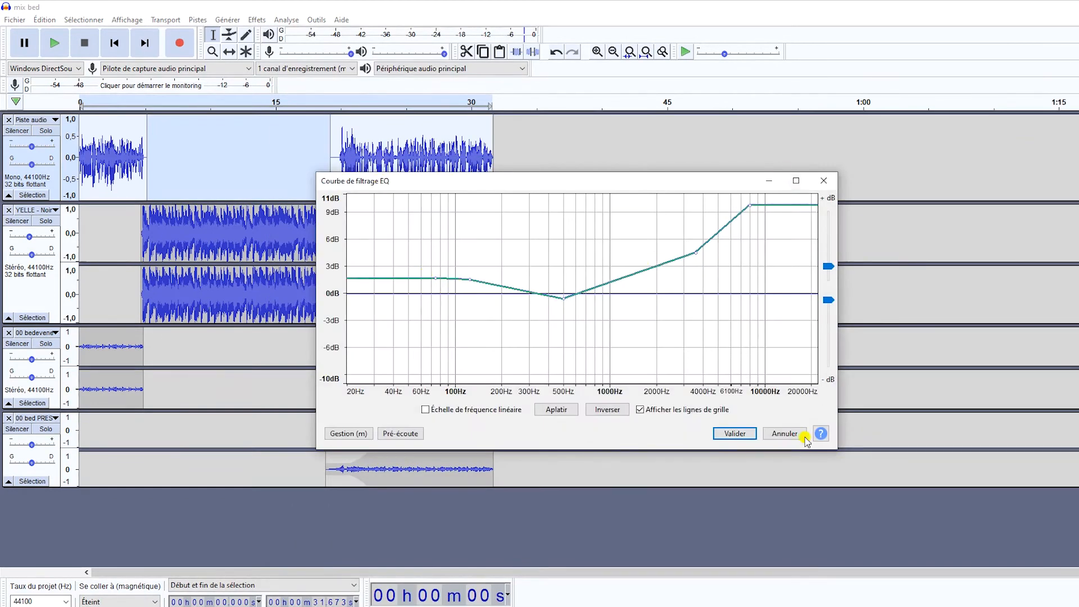
{"action": "left_click", "coordinate": [731, 432]}
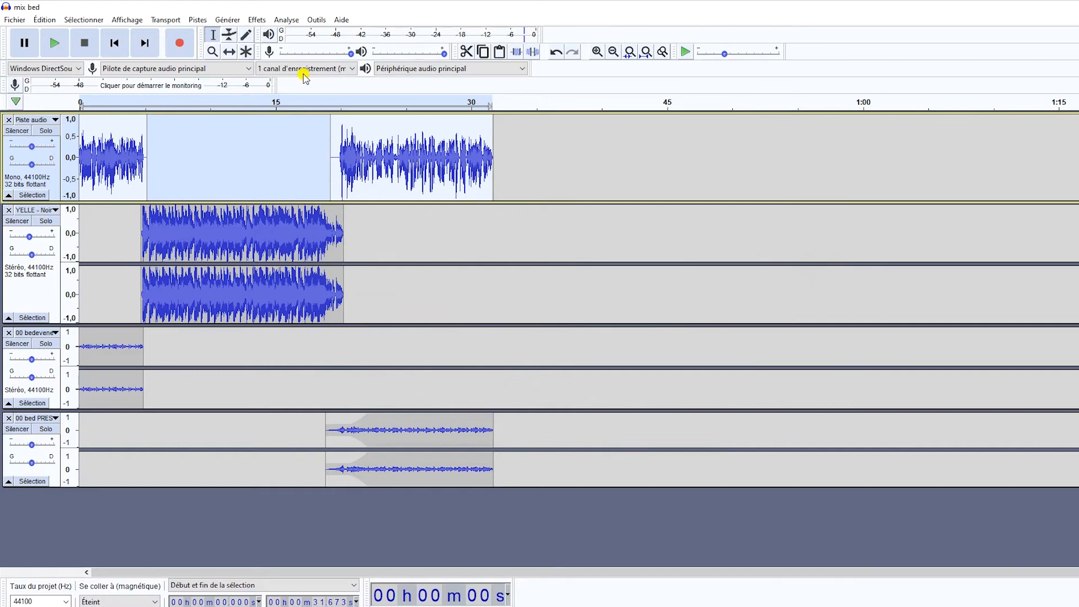
- Compress the voice track with a -12 dB threshold, -25 dB noise floor, 6:1 ratio, 0.52 s attack and 4.1 s release
{"action": "left_click", "coordinate": [258, 21]}
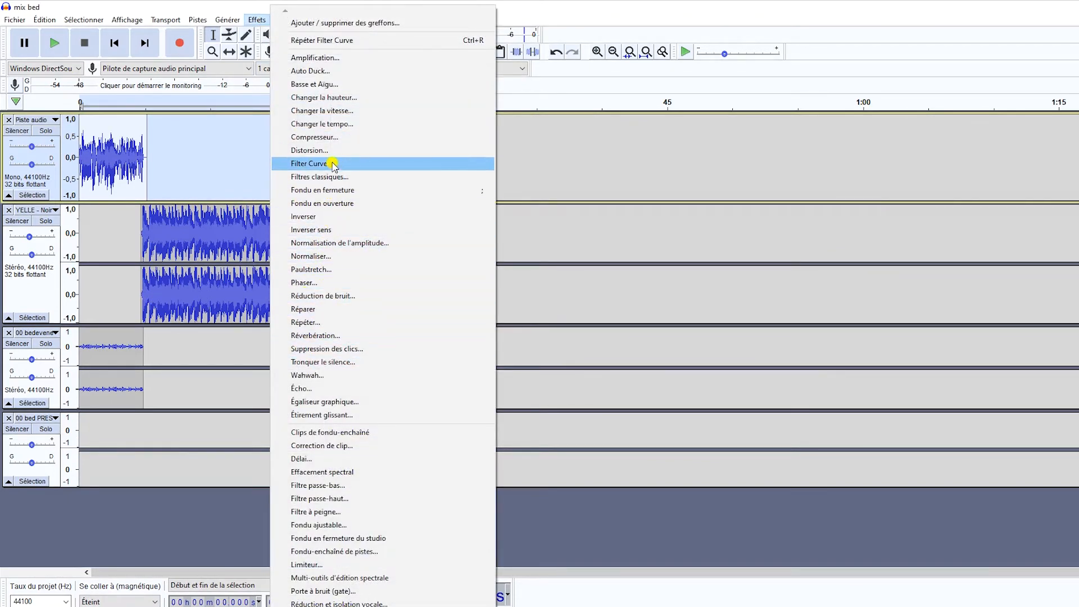
{"action": "left_click", "coordinate": [330, 137]}
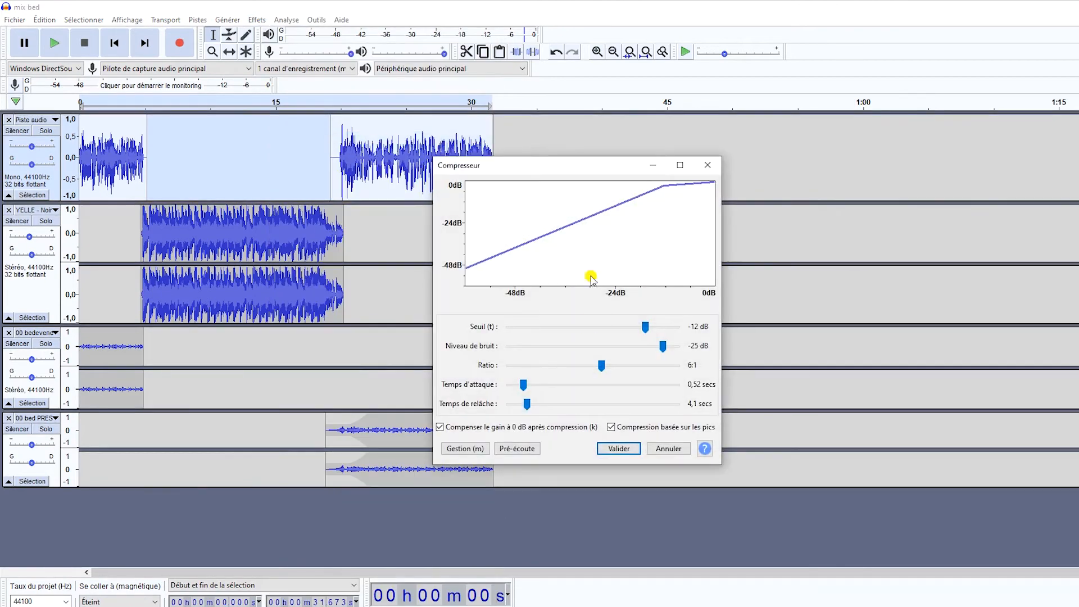
{"action": "left_click", "coordinate": [619, 448]}
- Normalize the compressed voice track again to a peak of -1.0 dB, removing the DC offset
{"action": "left_click", "coordinate": [215, 21]}
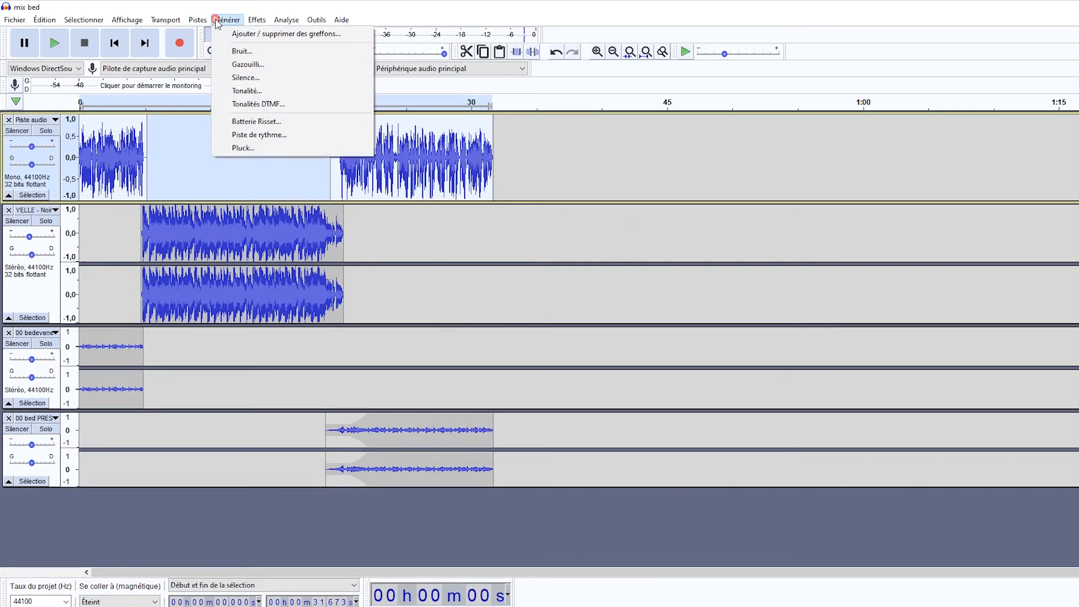
{"action": "mouse_move", "coordinate": [257, 19]}
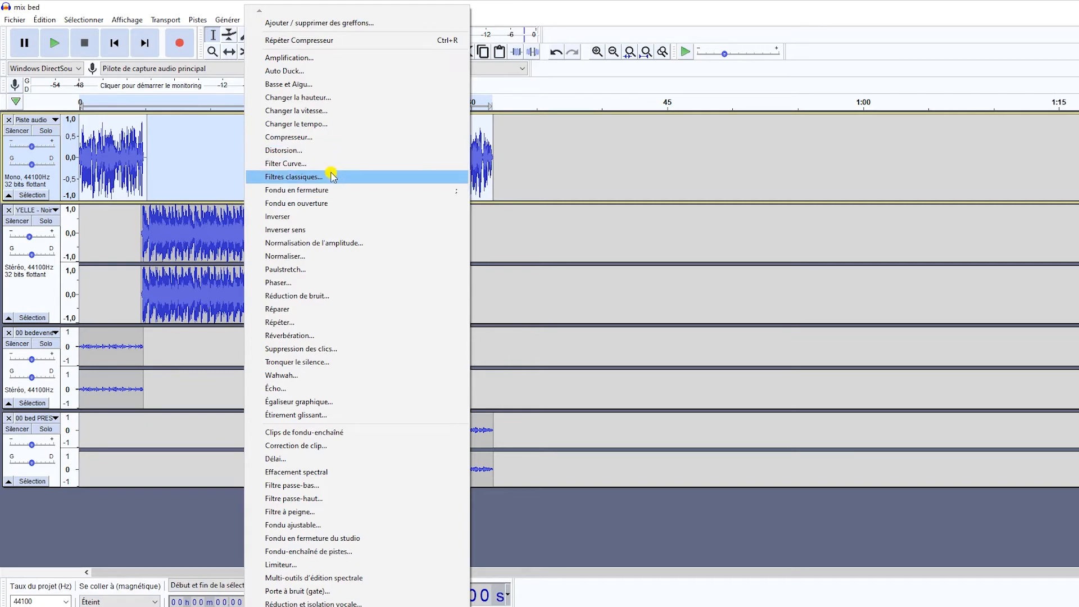
{"action": "left_click", "coordinate": [323, 257]}
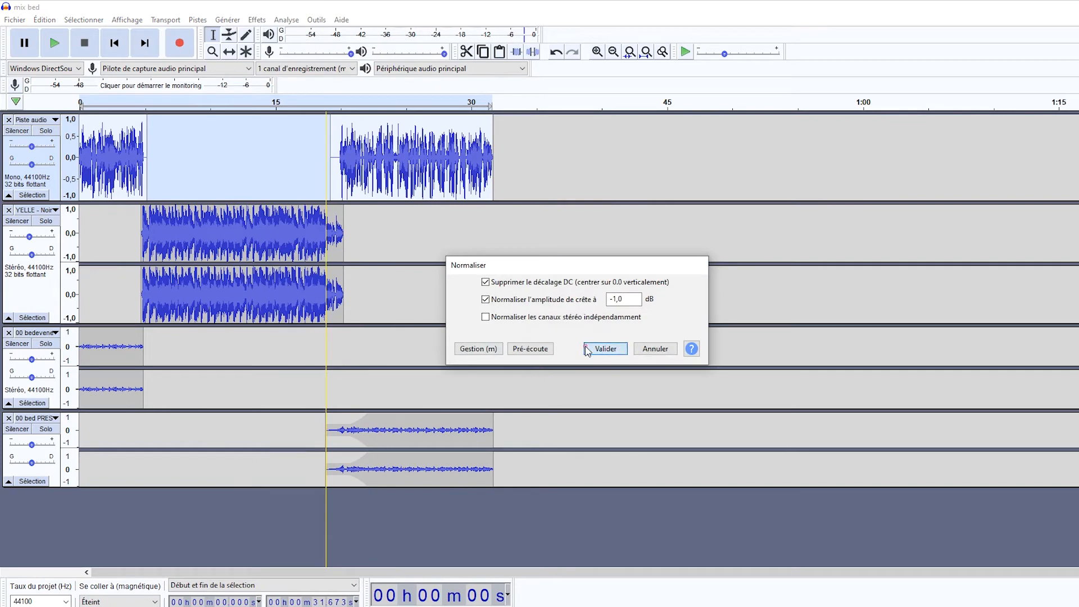
{"action": "left_click", "coordinate": [605, 348]}
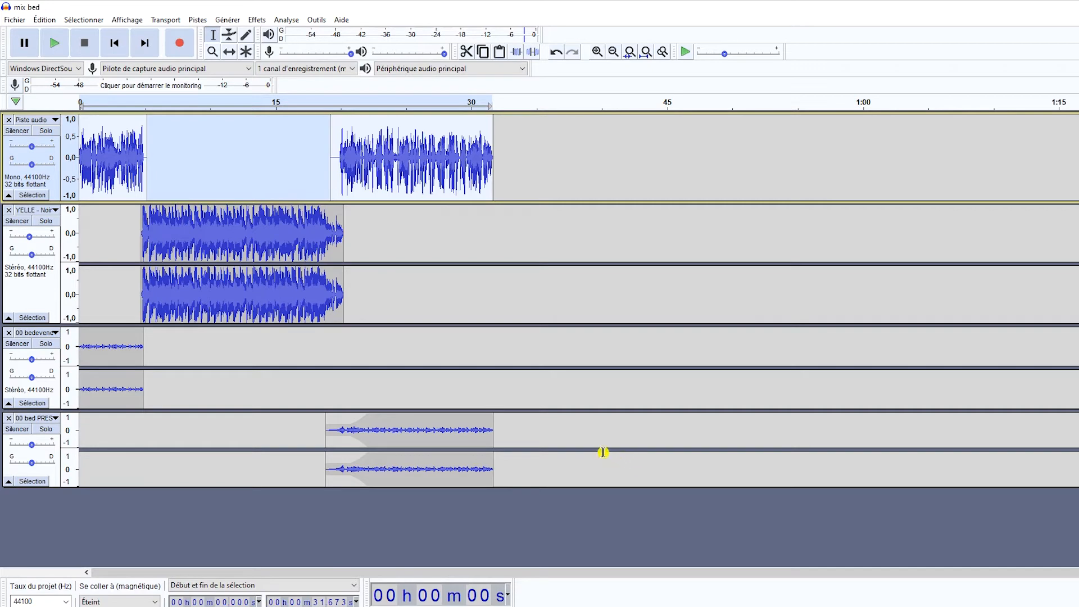
- Select all the tracks and mix and render them into one stereo track
{"action": "left_click", "coordinate": [596, 450]}
{"action": "key", "text": "ctrl+a"}
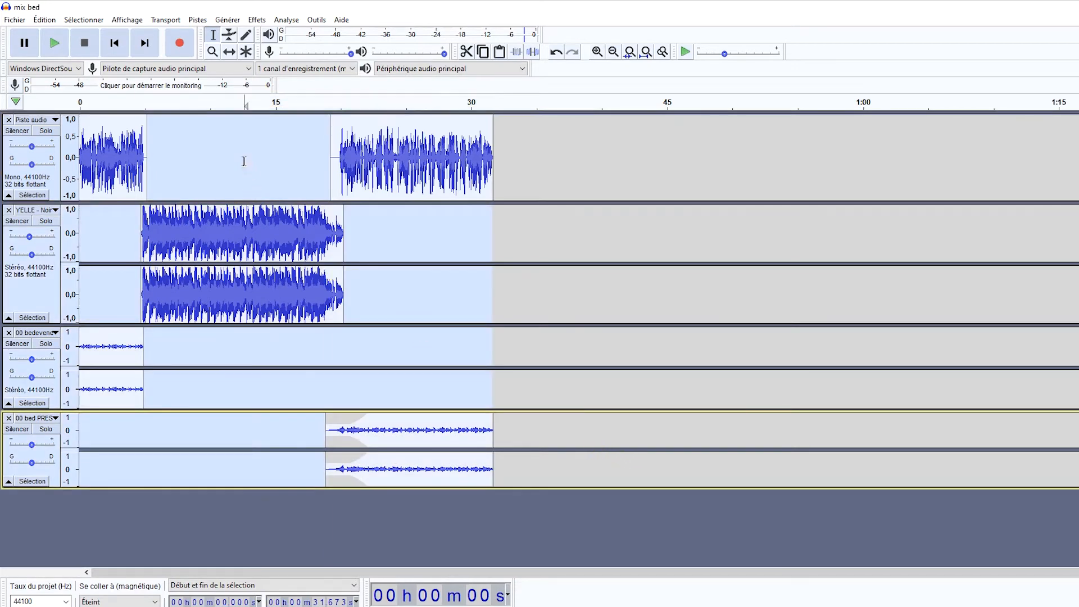
{"action": "left_click", "coordinate": [244, 160]}
{"action": "left_click", "coordinate": [79, 21]}
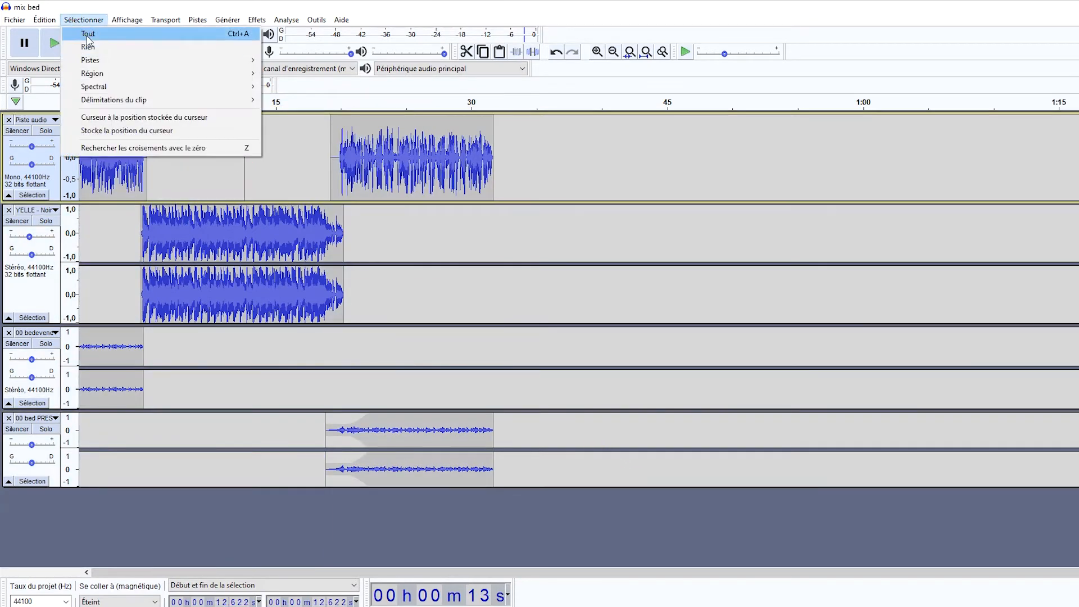
{"action": "left_click", "coordinate": [88, 36]}
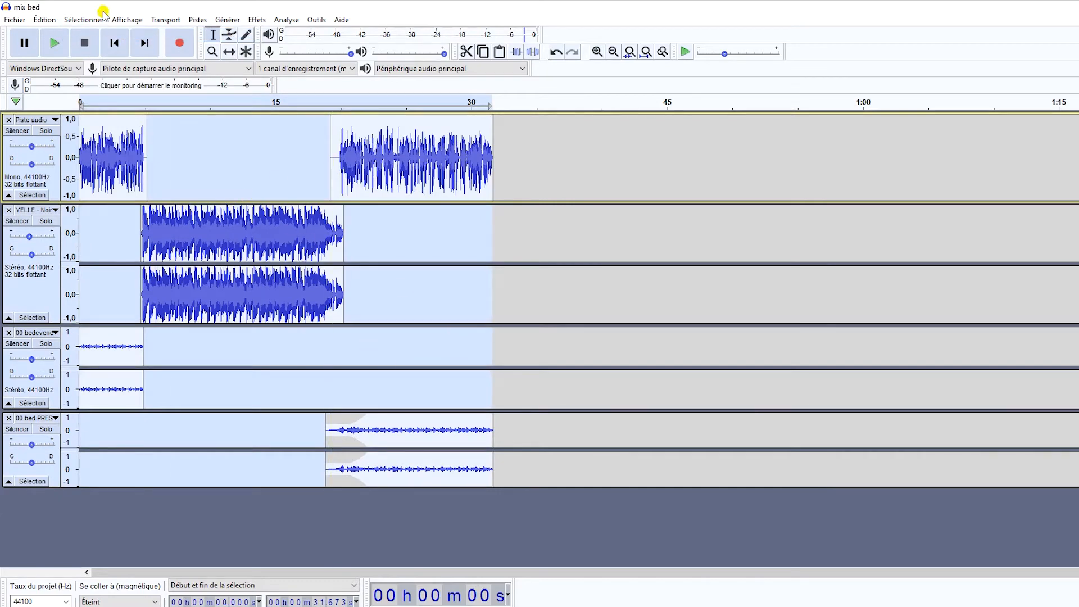
{"action": "left_click", "coordinate": [197, 20]}
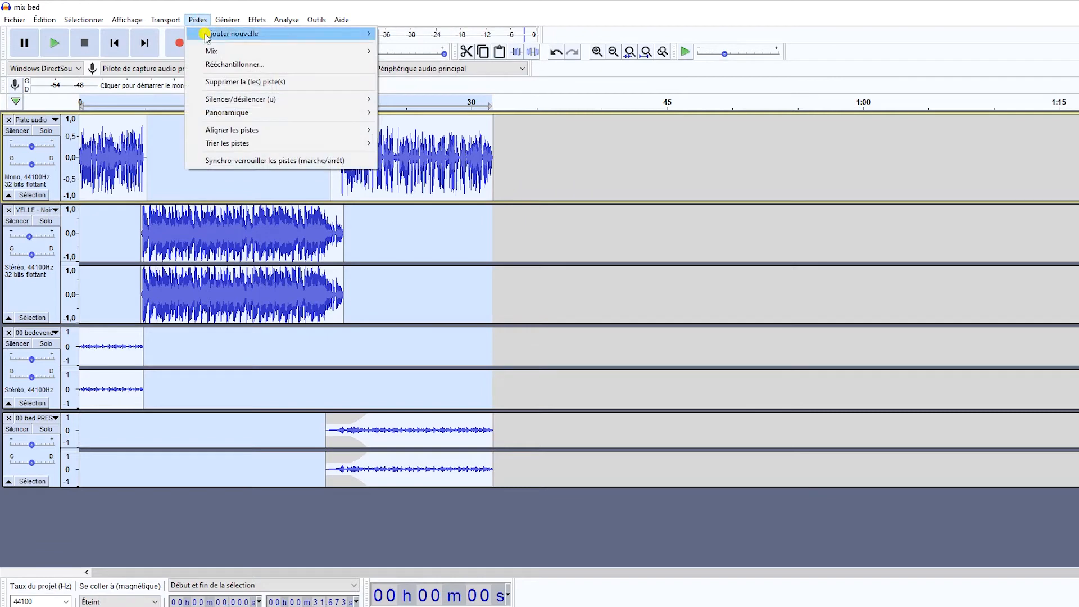
{"action": "mouse_move", "coordinate": [212, 50]}
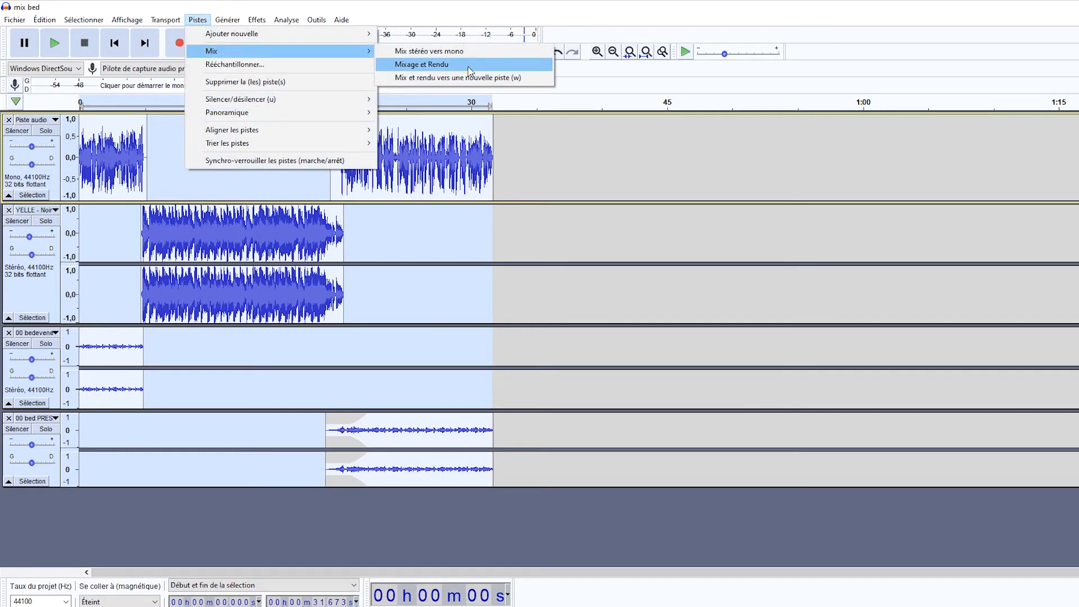
{"action": "left_click", "coordinate": [469, 67]}
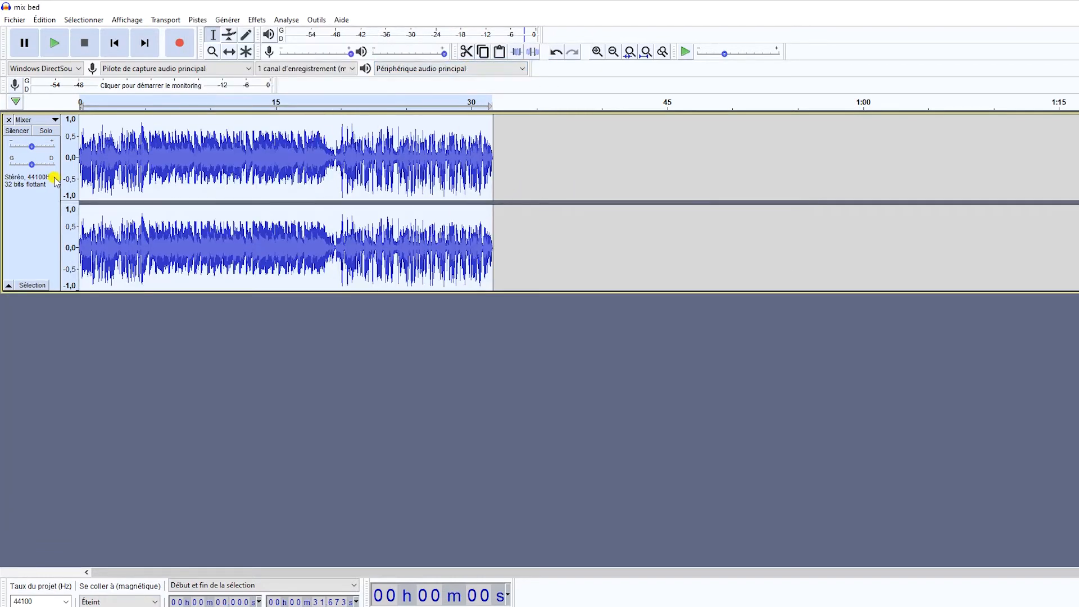
- Play the rendered mix from the start, and listen to the transition from 18.932 s
{"action": "key", "text": "ctrl+shift+a"}
{"action": "key", "text": "space"}
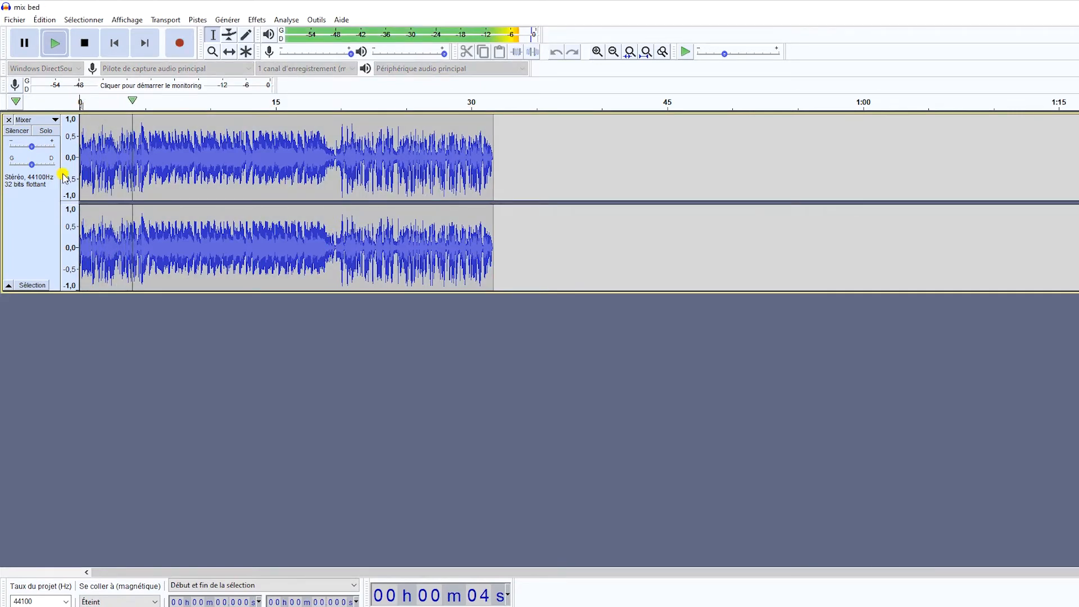
{"action": "left_click", "coordinate": [327, 163]}
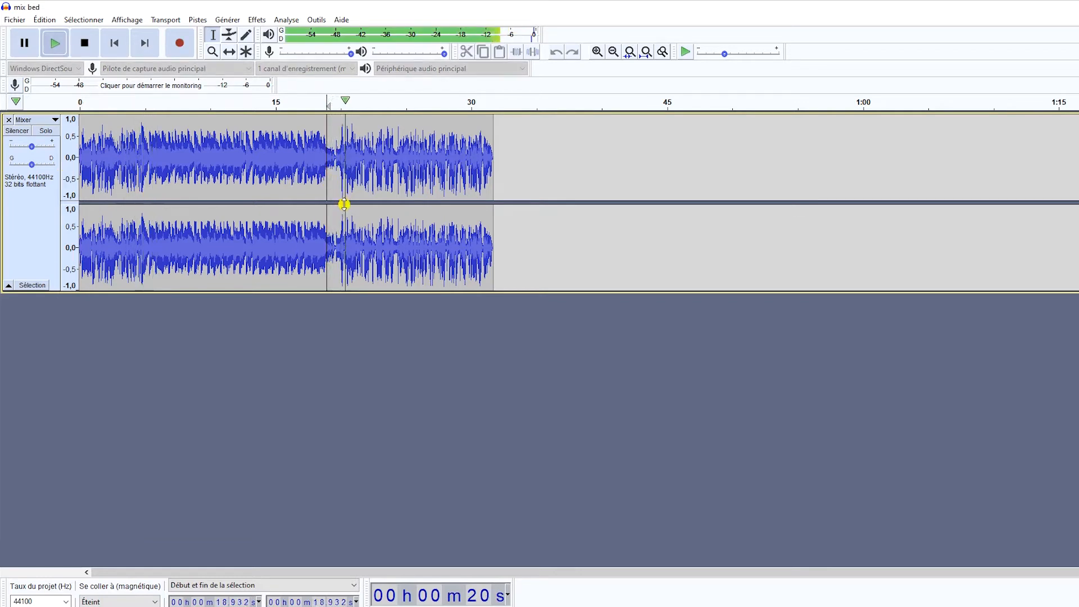
{"action": "key", "text": "space"}
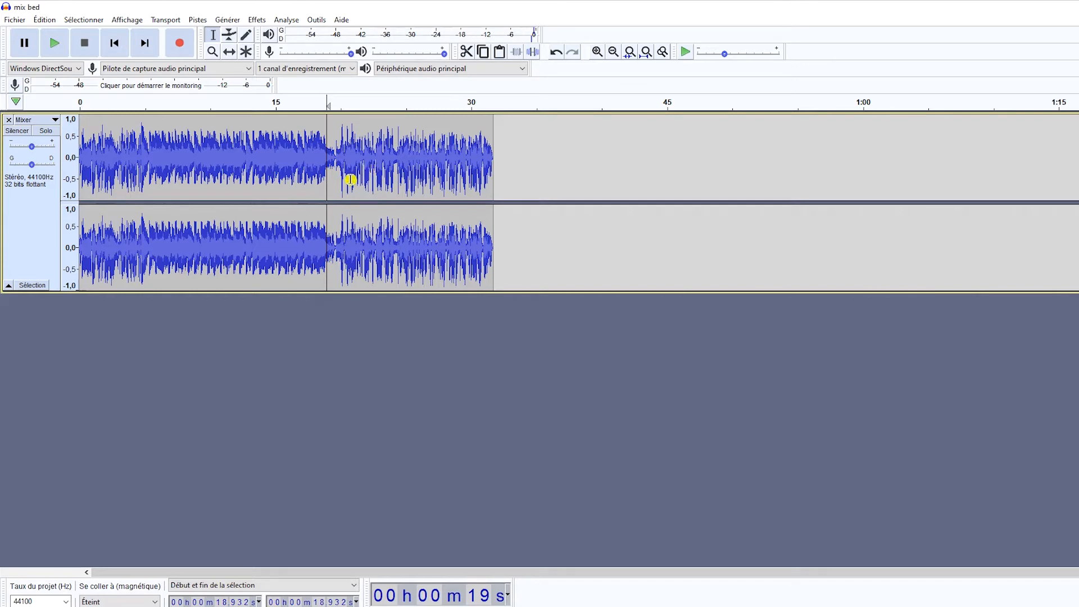
{"action": "left_click", "coordinate": [257, 21]}
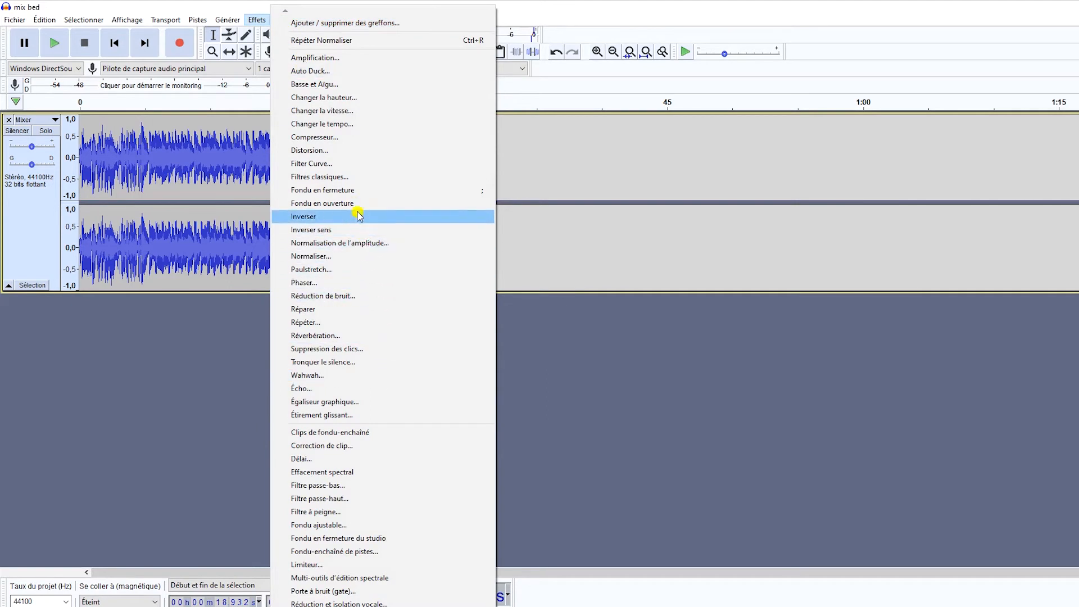
{"action": "left_click", "coordinate": [353, 142]}
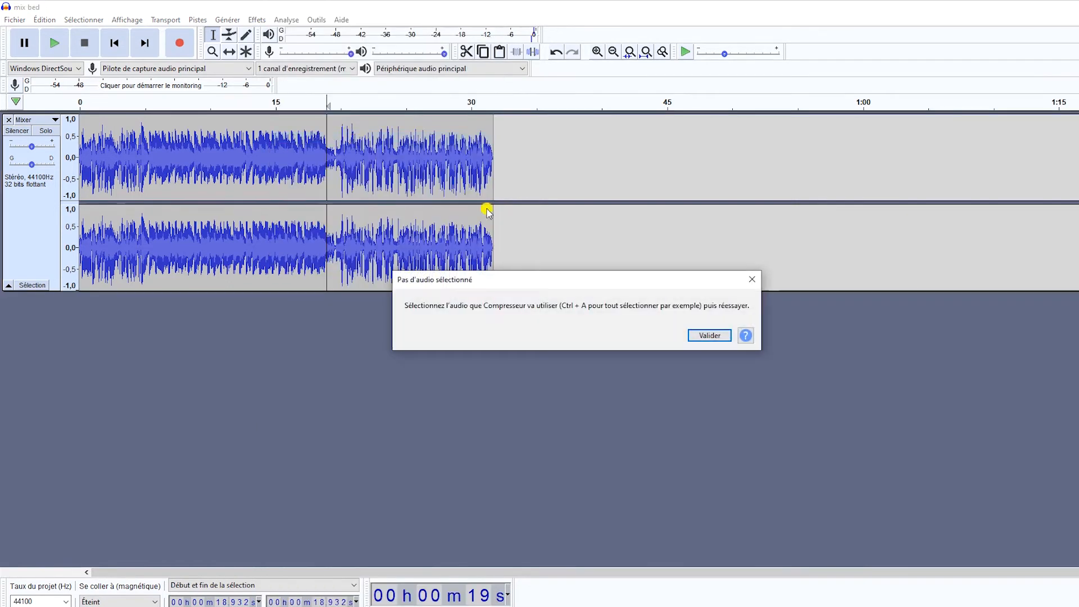
{"action": "left_click", "coordinate": [709, 335]}
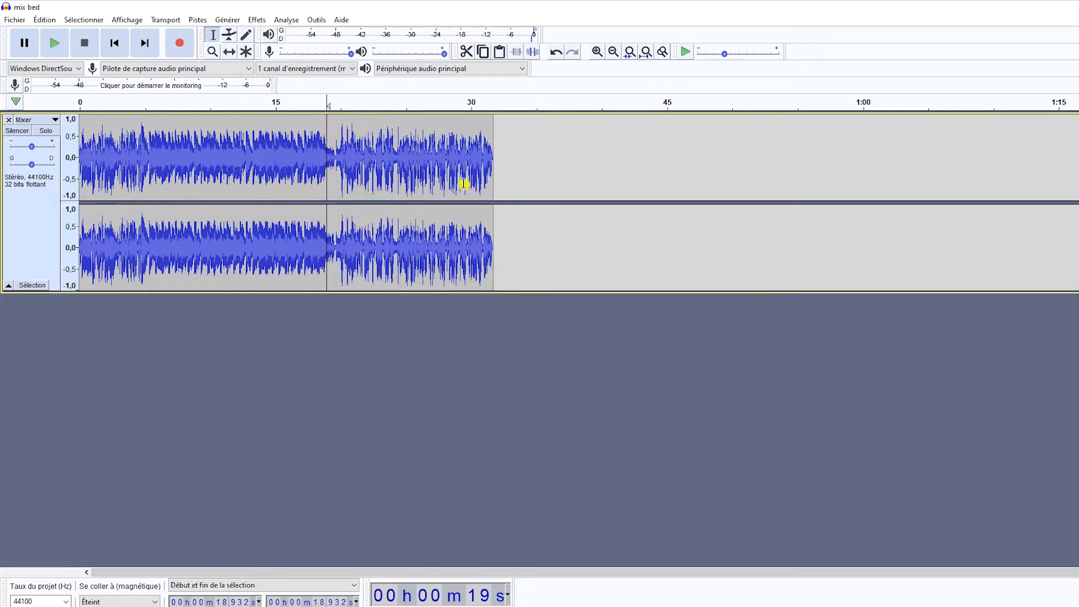
- Select the whole rendered mix and compress it with a -12 dB threshold, -25 dB noise floor, 6:1 ratio, 0.52 s attack and 4.1 s release
{"action": "key", "text": "ctrl+a"}
{"action": "left_click", "coordinate": [228, 19]}
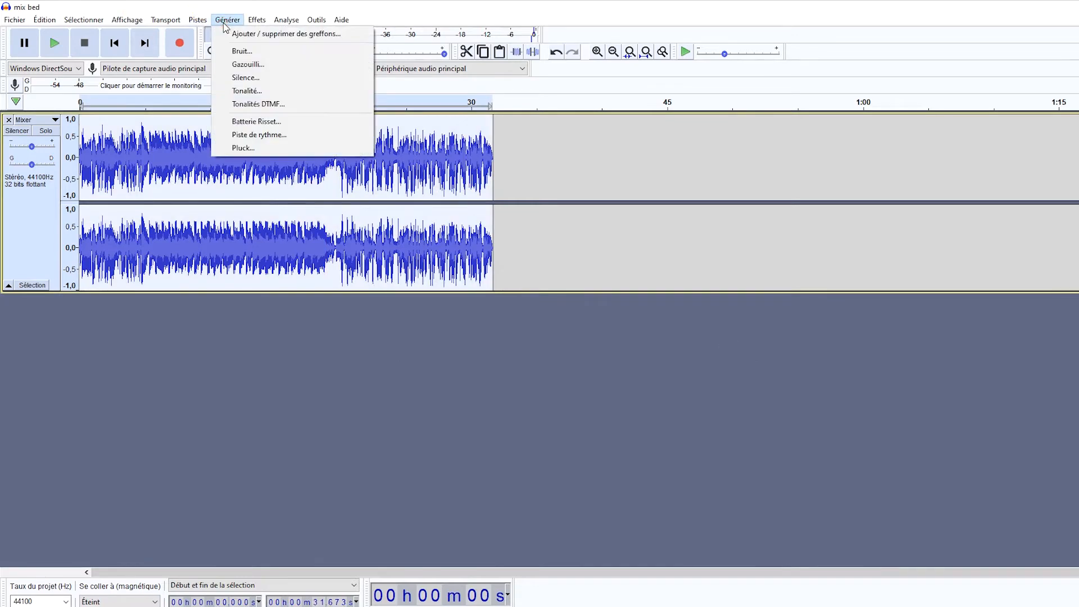
{"action": "mouse_move", "coordinate": [257, 20]}
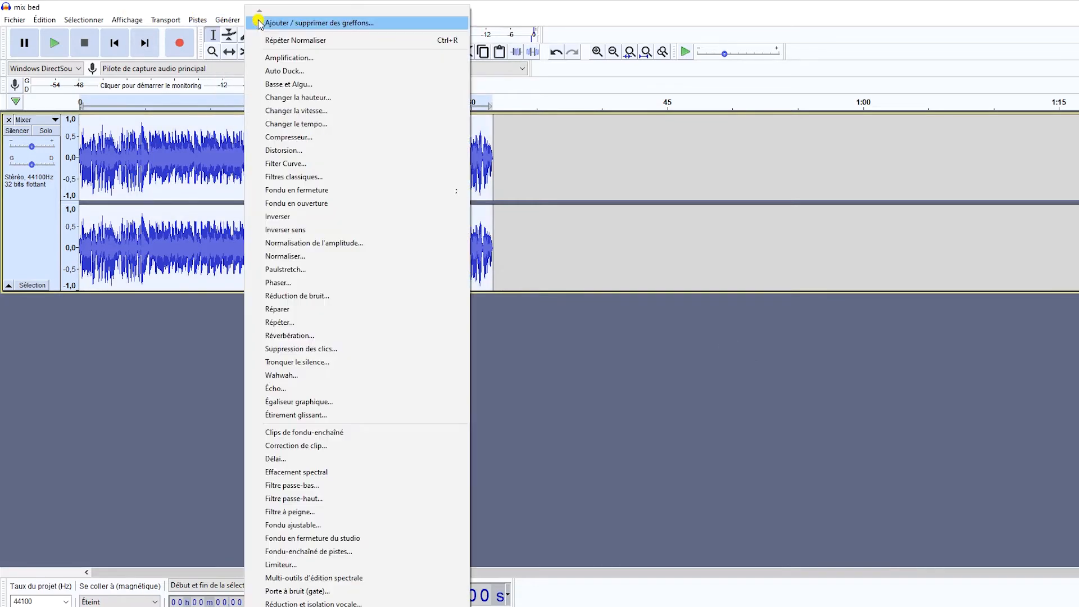
{"action": "left_click", "coordinate": [296, 140]}
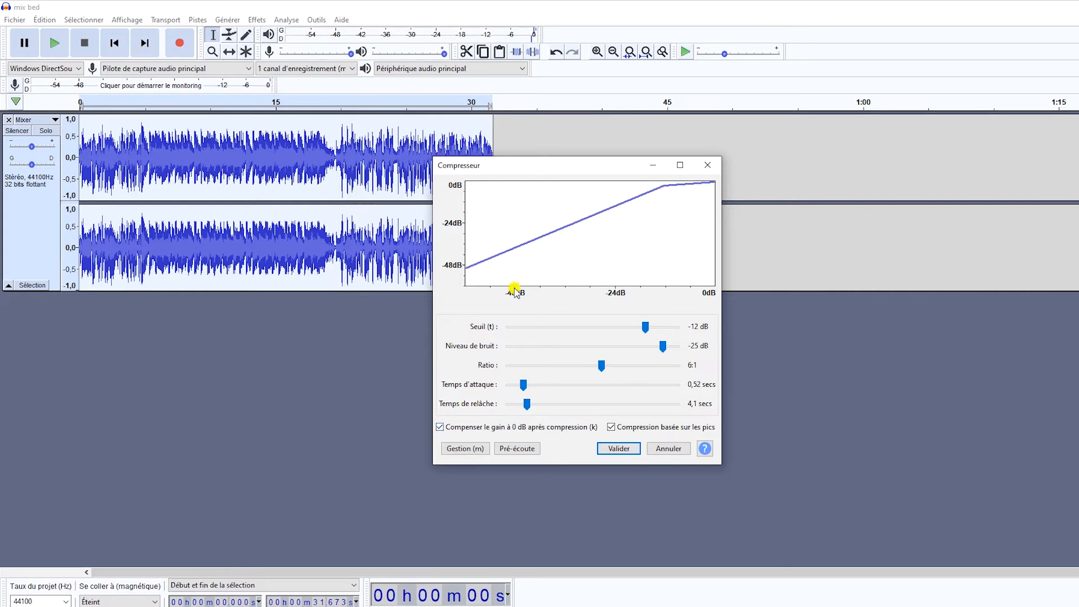
{"action": "left_click", "coordinate": [618, 449]}
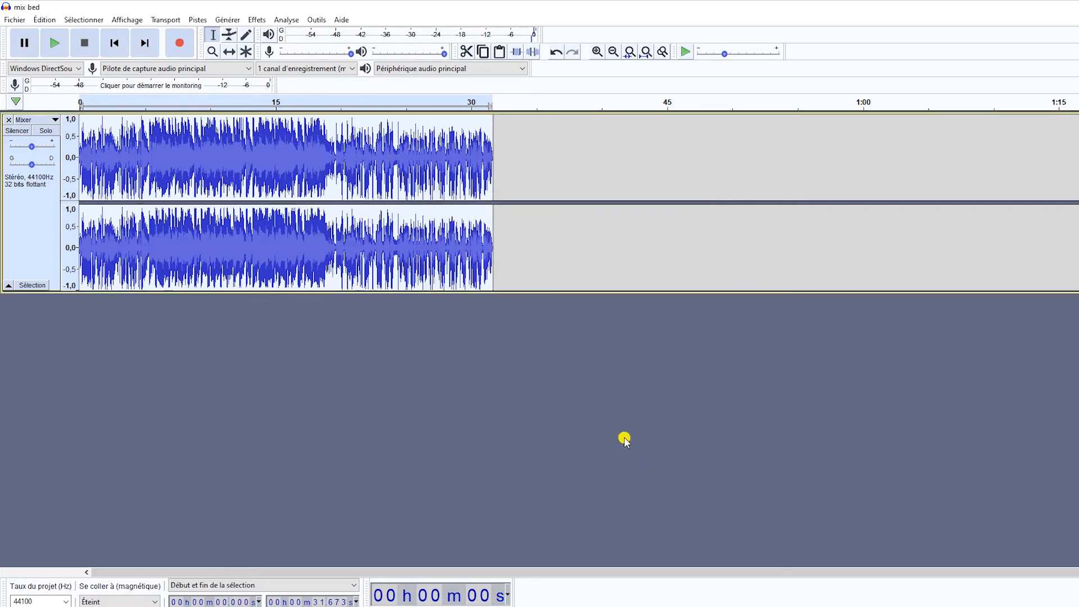
- Normalize the compressed mix to a peak of -1.0 dB, removing the DC offset
{"action": "left_click", "coordinate": [257, 20]}
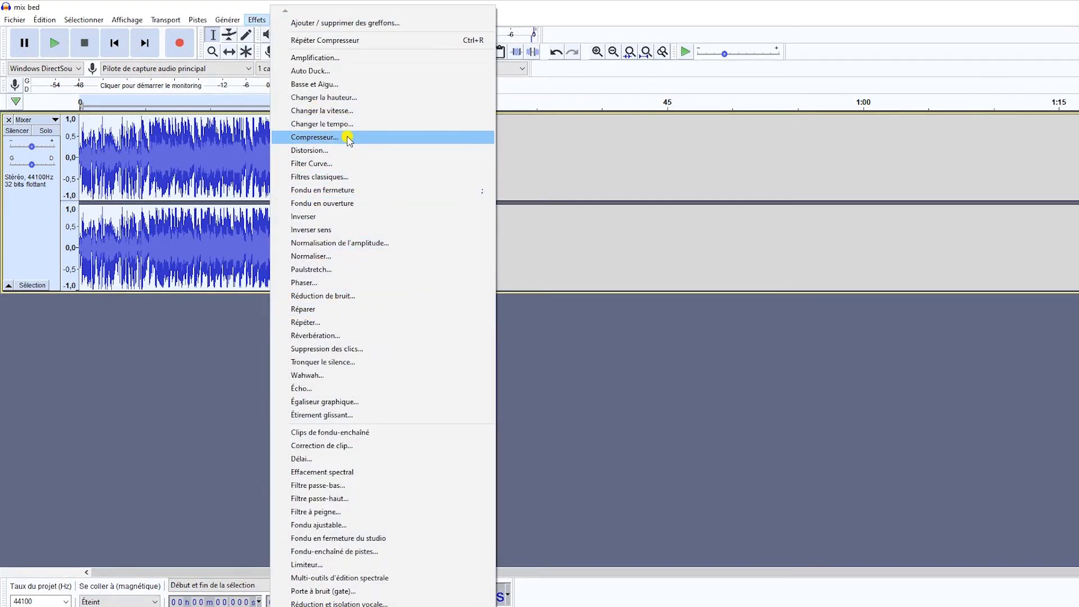
{"action": "left_click", "coordinate": [343, 256]}
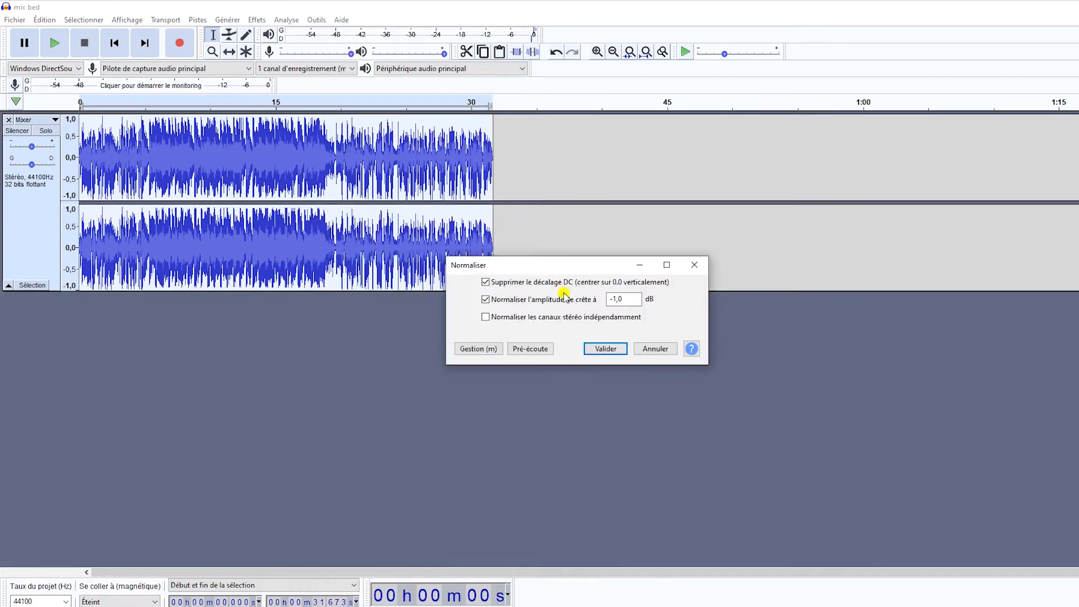
{"action": "left_click", "coordinate": [599, 352]}
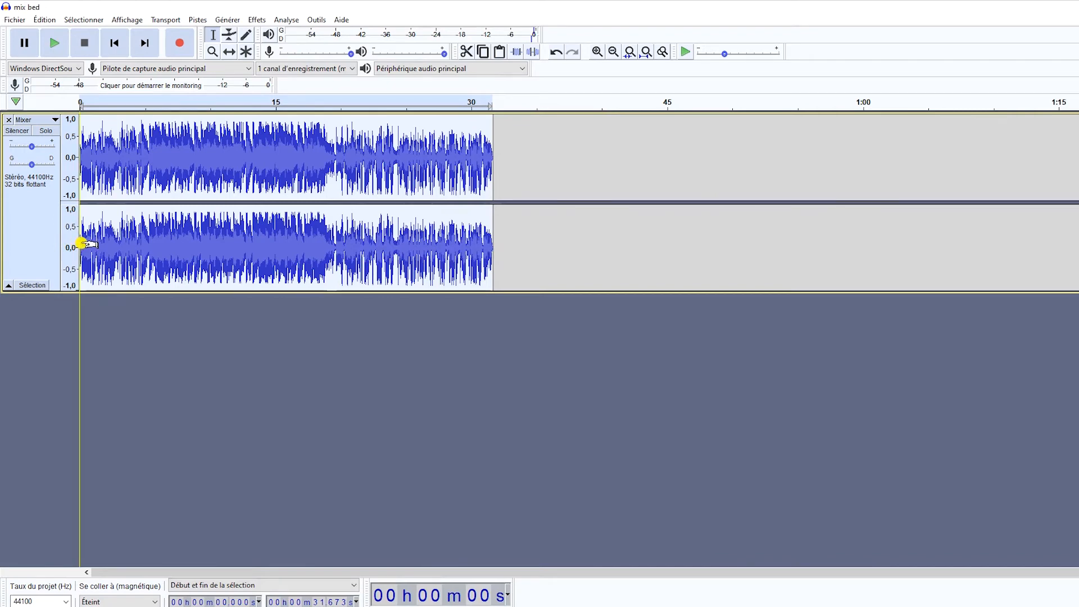
- Play the compressed and normalized mix from the start, and listen again to the transition from 18.932 s
{"action": "key", "text": "space"}
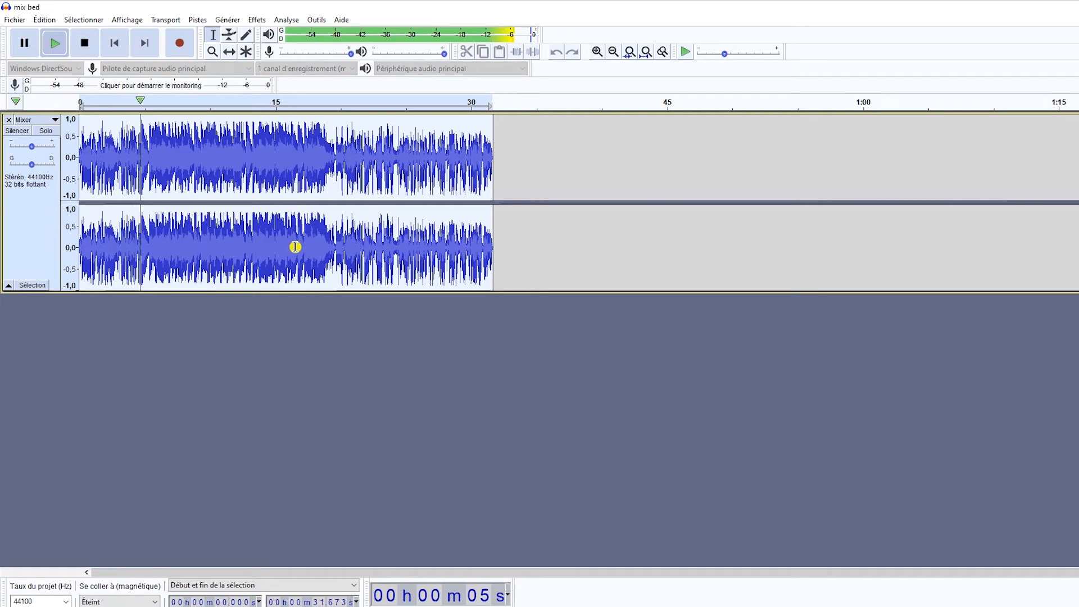
{"action": "left_click", "coordinate": [328, 244]}
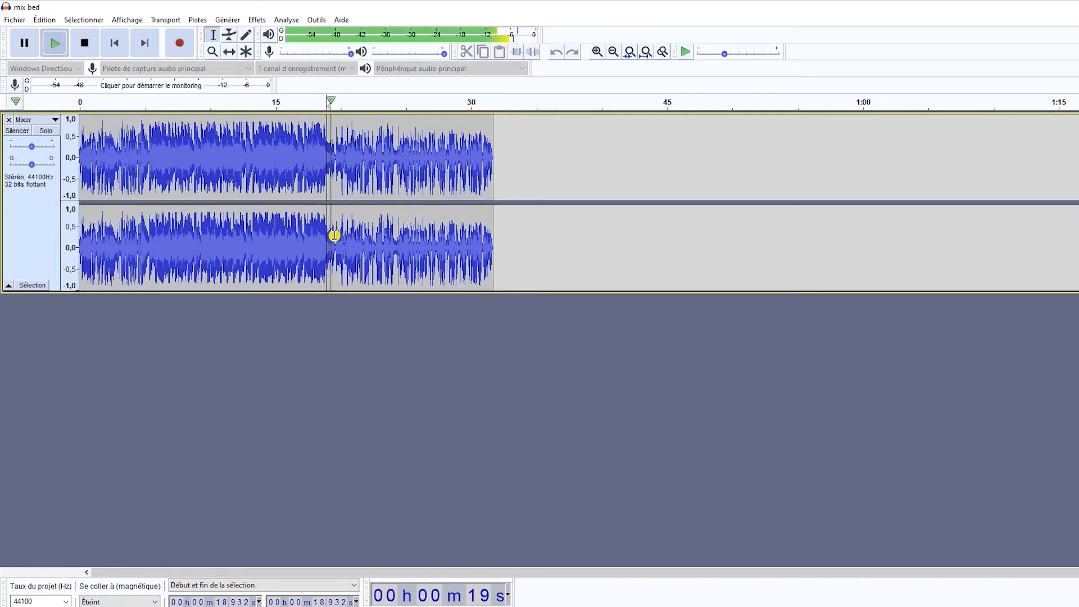
{"action": "key", "text": "space"}
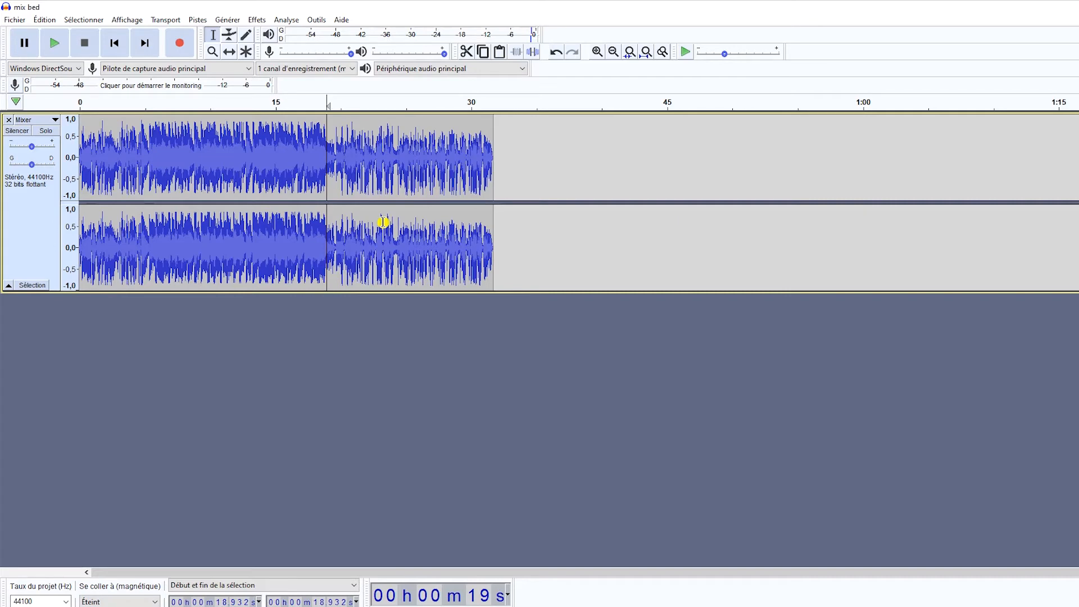
- Undo the mix's processing, the mix and render, and the voice track's effects to restore the separate tracks, and clear the selection
{"action": "key", "text": "ctrl+z"}
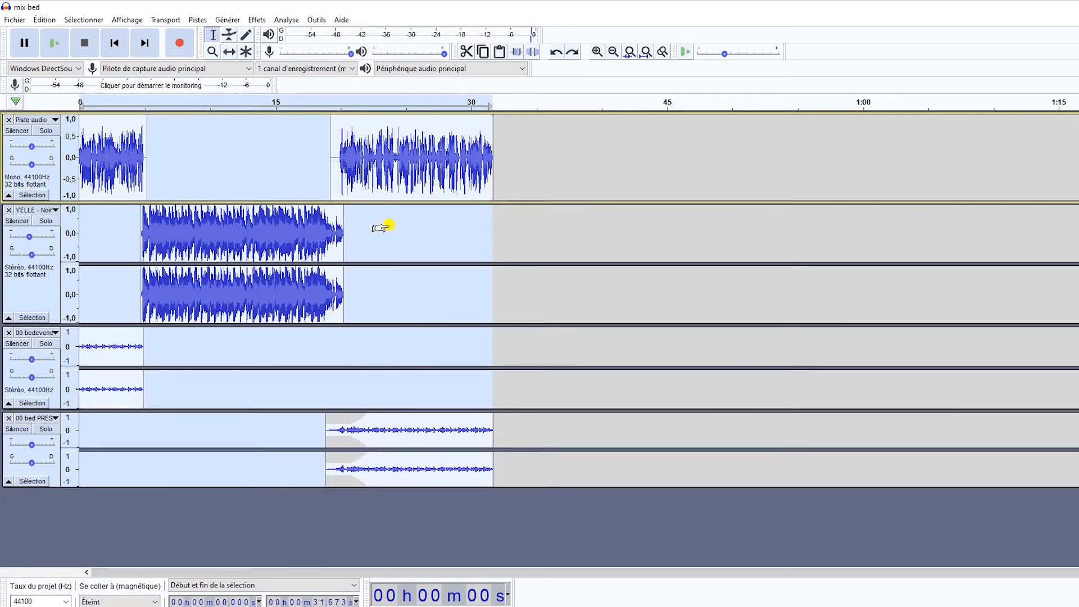
{"action": "left_click", "coordinate": [395, 238]}
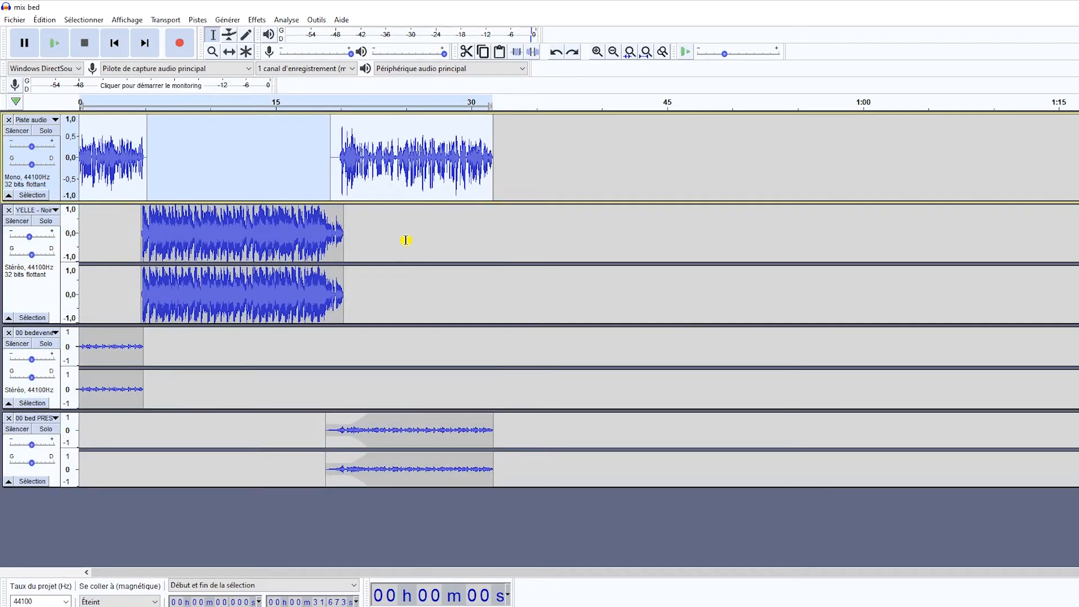
{"action": "left_click", "coordinate": [49, 21]}
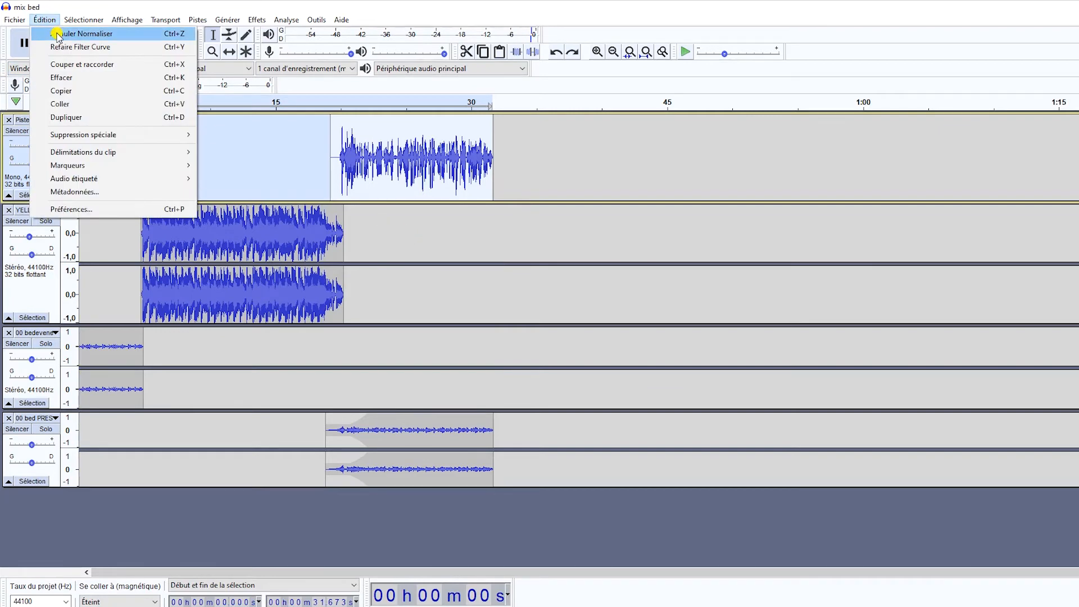
{"action": "left_click", "coordinate": [58, 34]}
{"action": "left_click", "coordinate": [44, 20]}
{"action": "left_click", "coordinate": [62, 47]}
{"action": "left_click", "coordinate": [198, 20]}
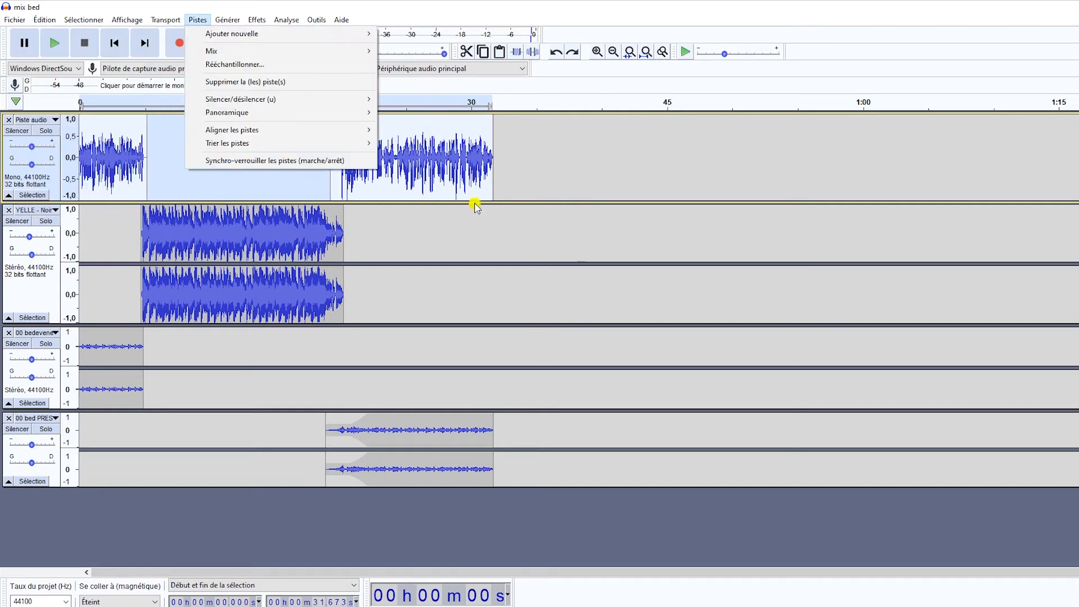
{"action": "left_click", "coordinate": [573, 268]}
{"action": "left_click", "coordinate": [458, 308]}
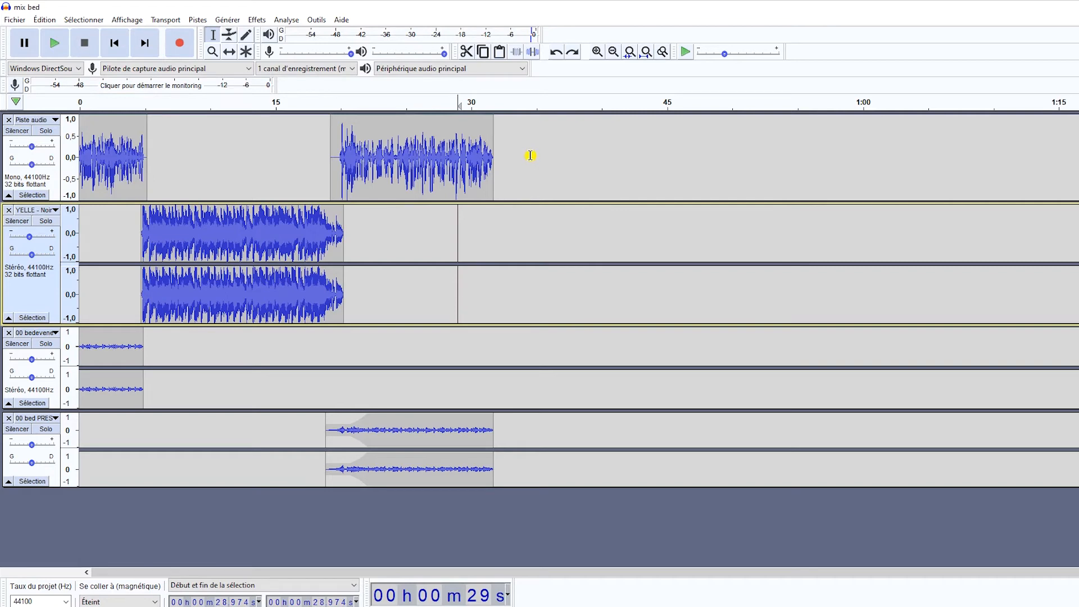
- Create a new macro named testalw in the macro manager
{"action": "left_click", "coordinate": [315, 21]}
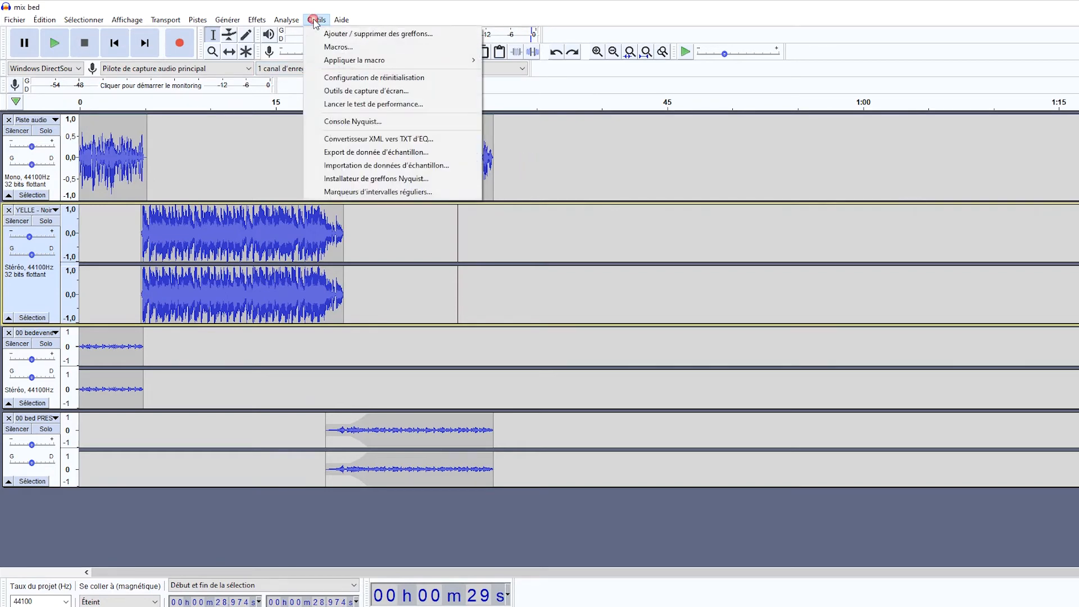
{"action": "left_click", "coordinate": [337, 49]}
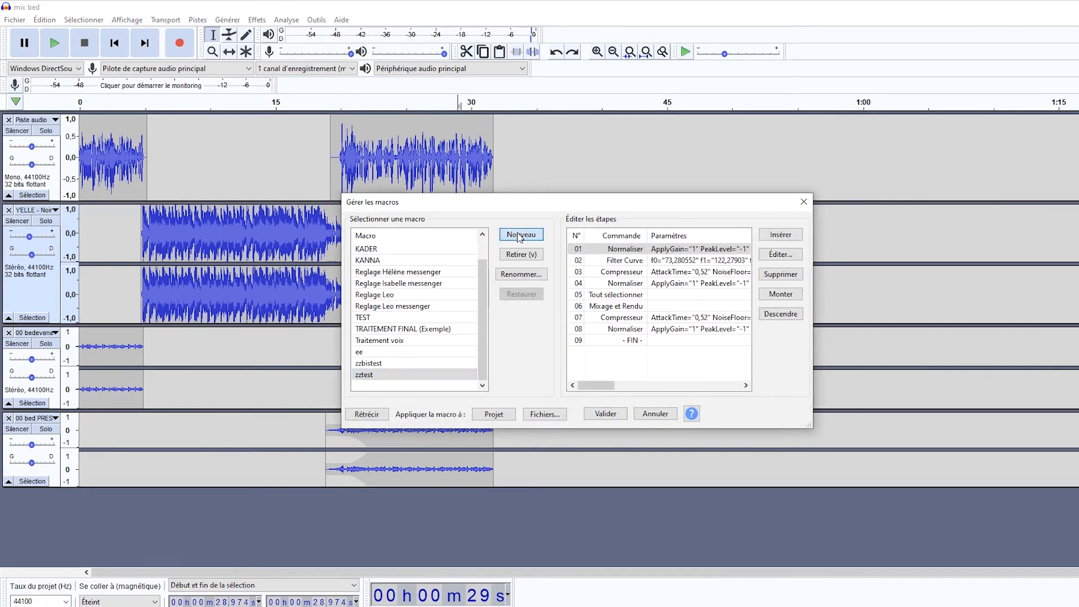
{"action": "left_click", "coordinate": [520, 236]}
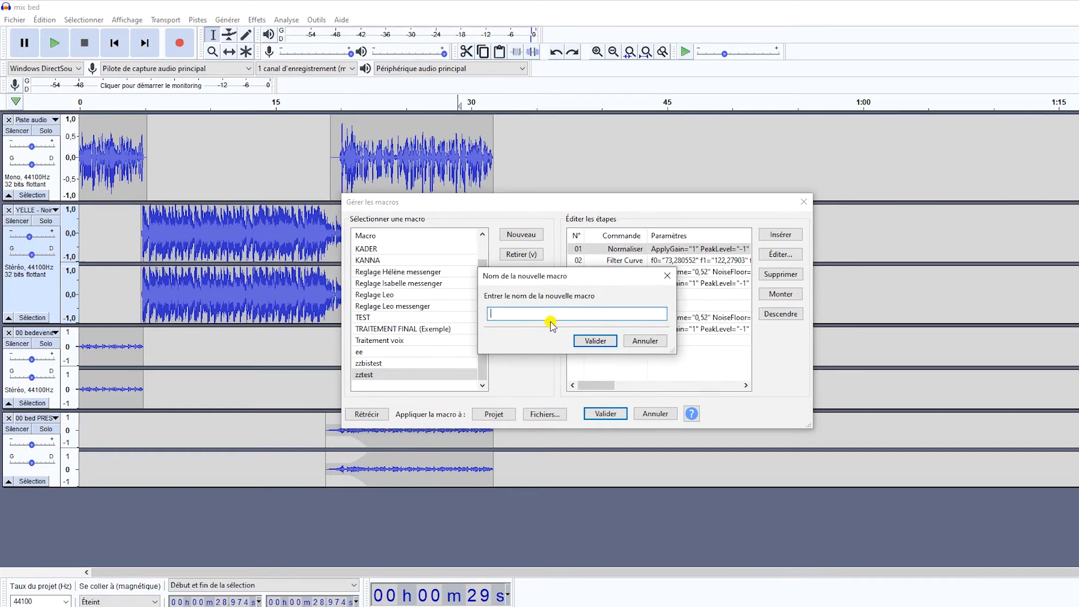
{"action": "type", "text": "testalw"}
{"action": "left_click", "coordinate": [572, 341]}
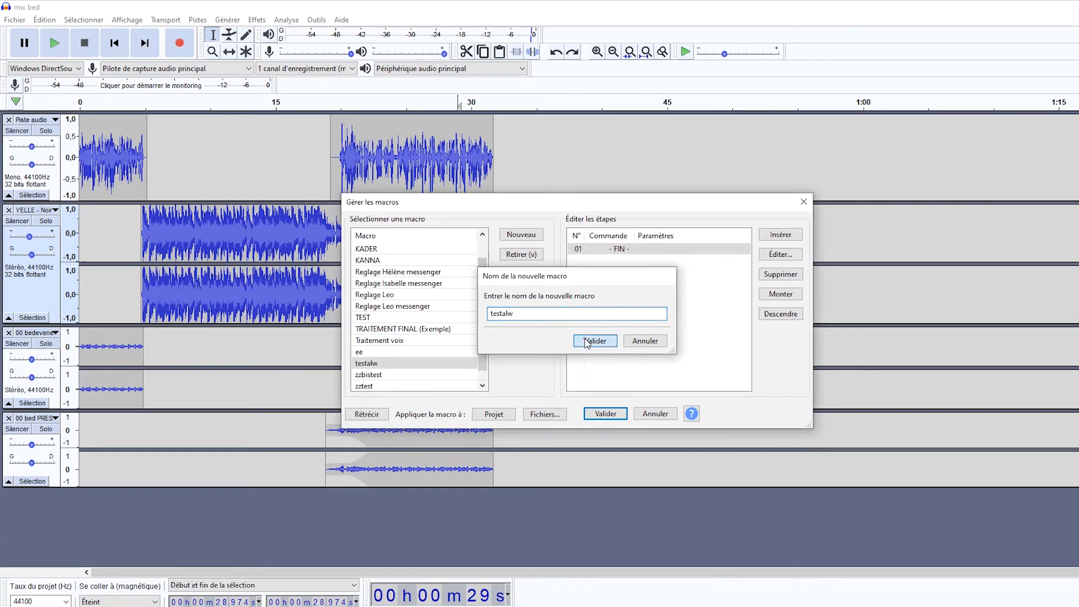
- Insert a Normaliser step in the testalw macro with a -1.0 dB peak level and DC offset removal
{"action": "left_click", "coordinate": [780, 235]}
{"action": "left_click", "coordinate": [465, 283]}
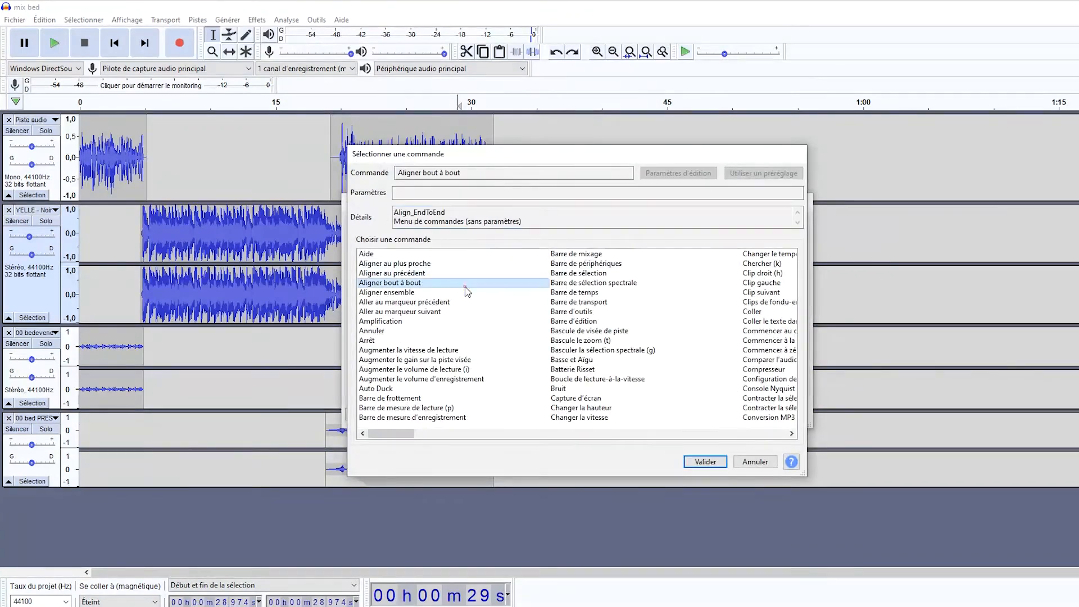
{"action": "scroll", "coordinate": [465, 290], "scroll_direction": "down", "scroll_amount": 5}
{"action": "left_click", "coordinate": [587, 359]}
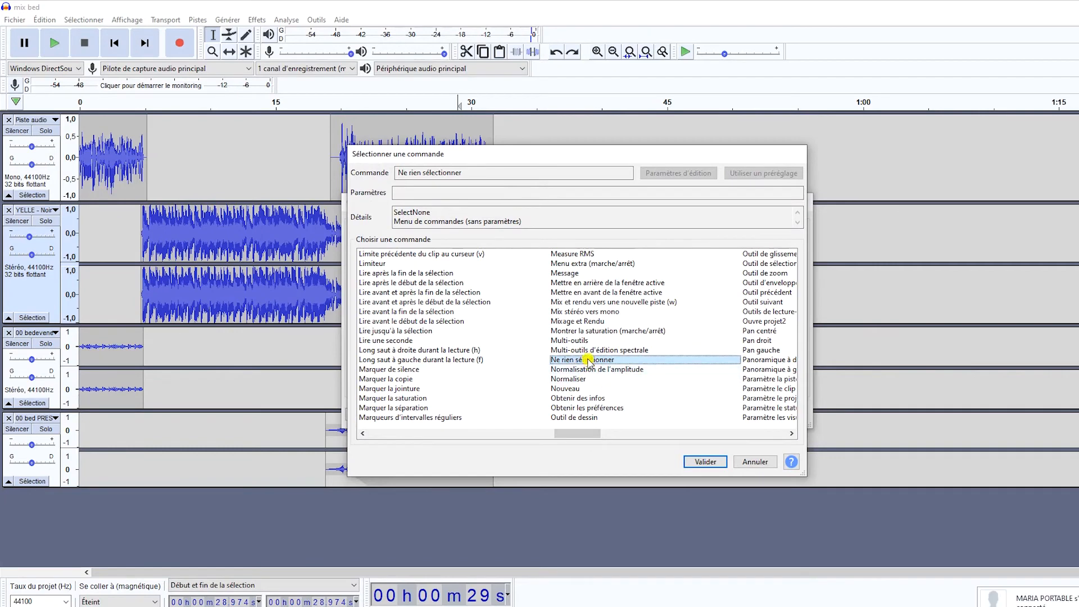
{"action": "left_click", "coordinate": [582, 379]}
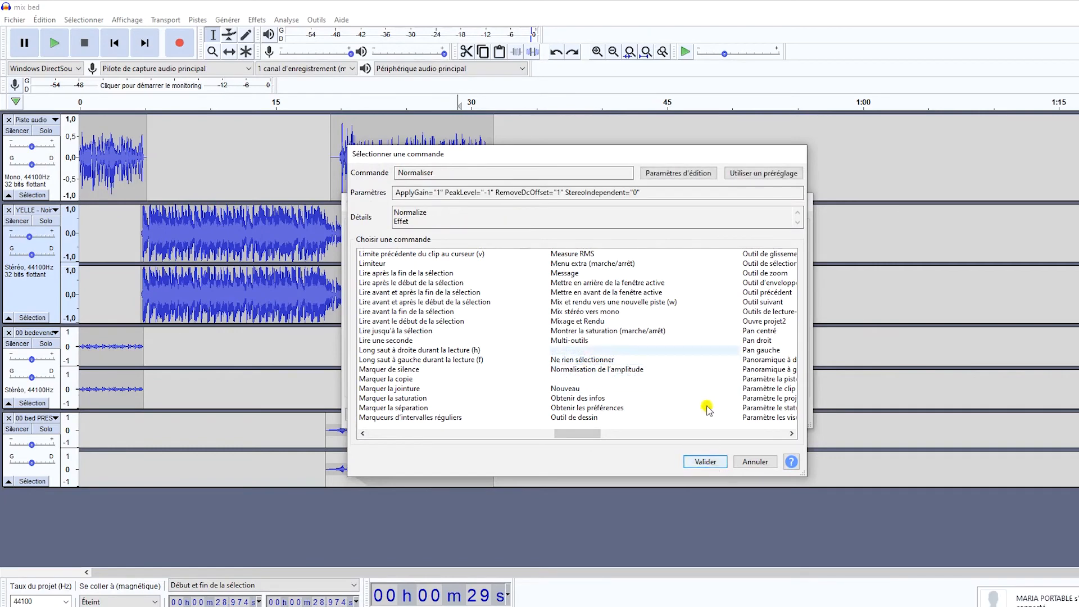
{"action": "left_click", "coordinate": [652, 174]}
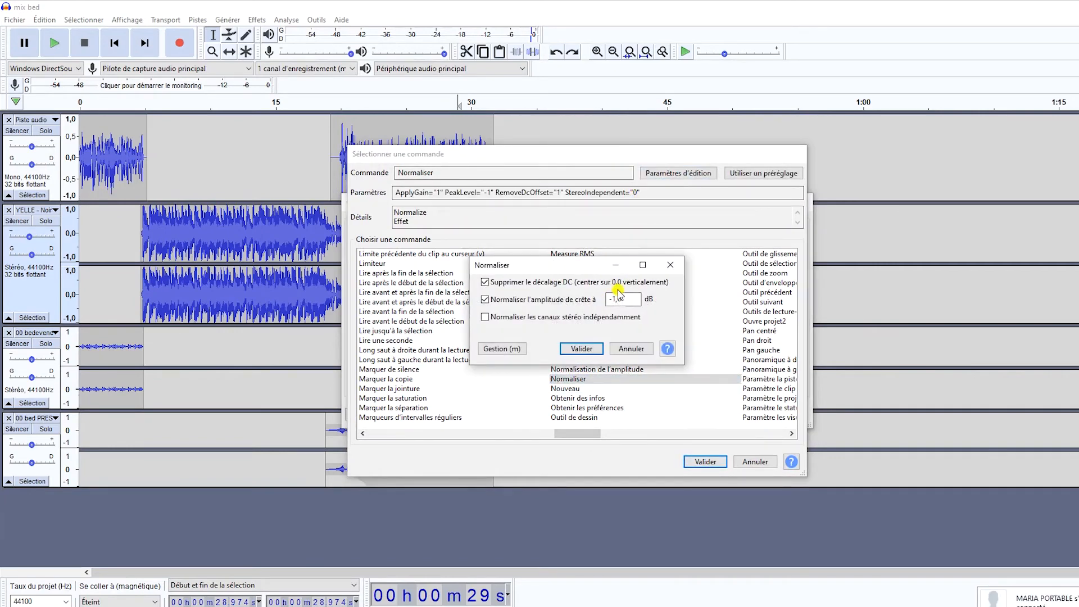
{"action": "left_click", "coordinate": [583, 348]}
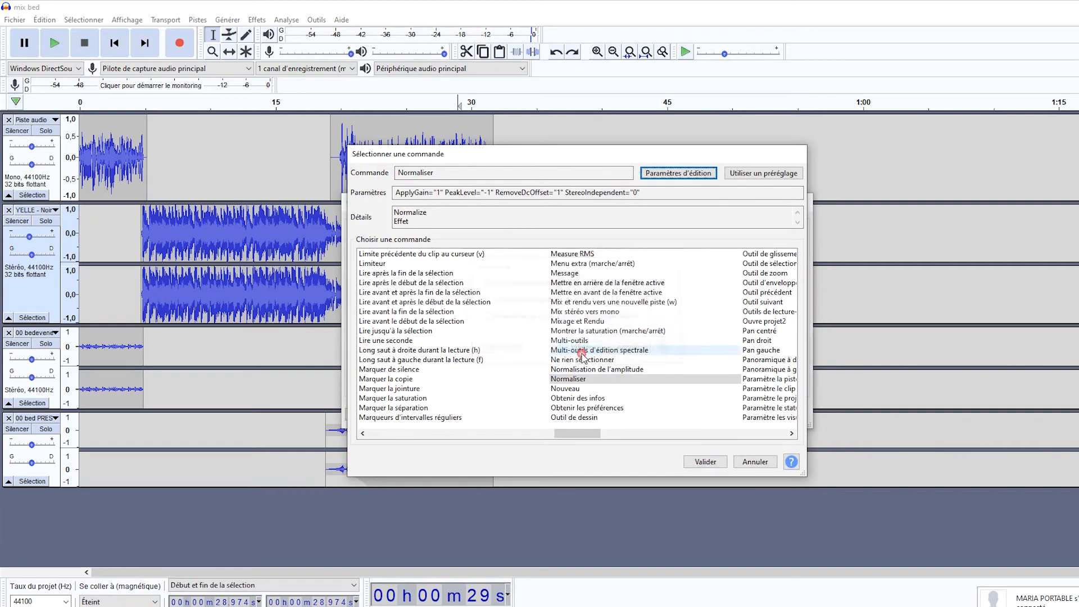
{"action": "left_click", "coordinate": [706, 462]}
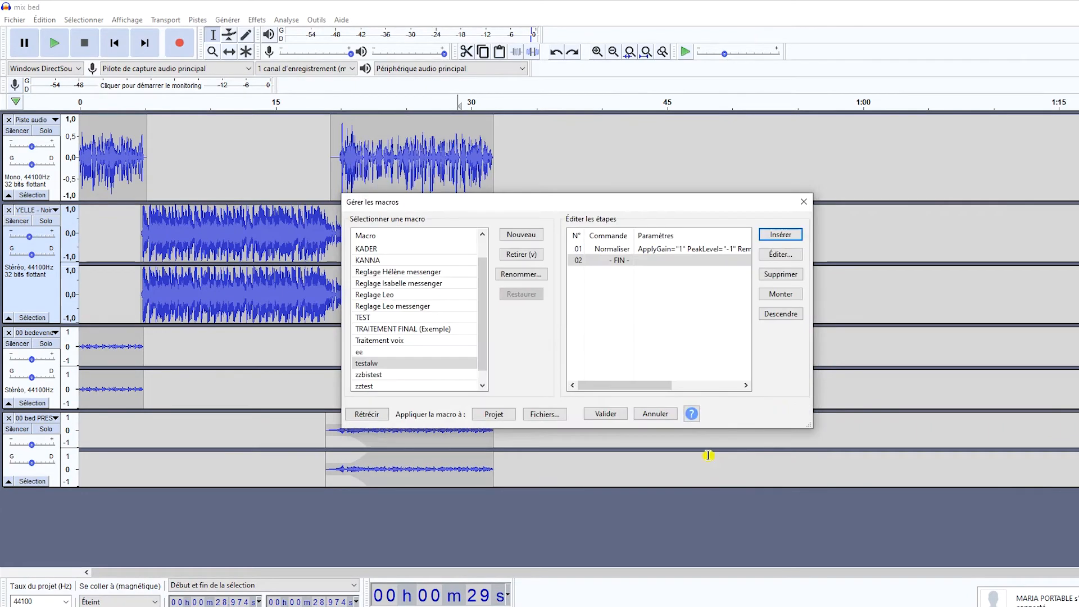
- Insert a Filter Curve step after Normaliser in the testalw macro, keeping the current voice EQ curve
{"action": "left_click", "coordinate": [782, 235]}
{"action": "left_click", "coordinate": [426, 312]}
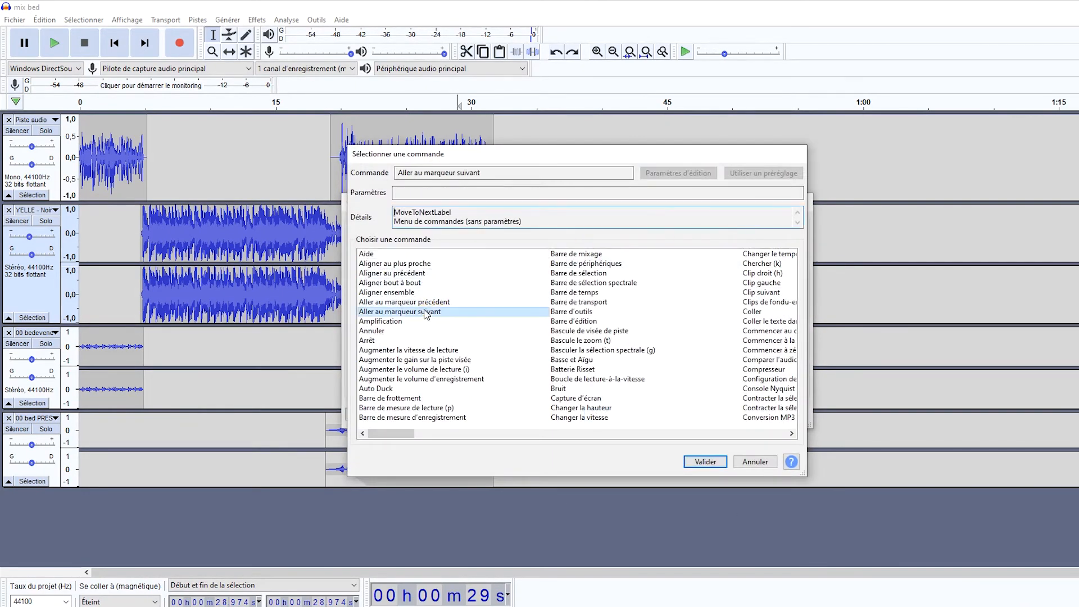
{"action": "key", "text": "f"}
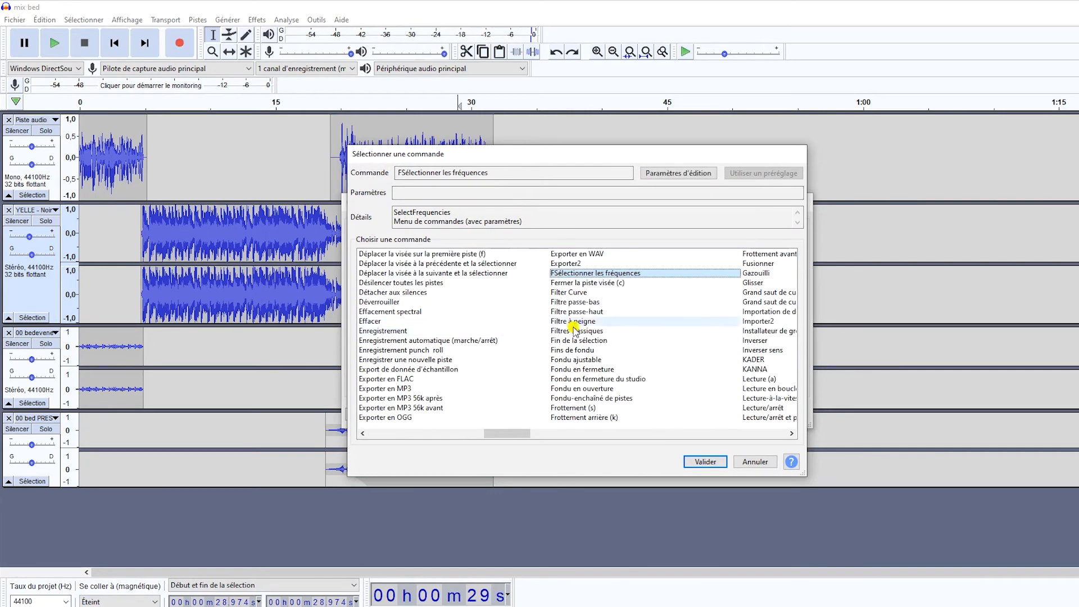
{"action": "left_click", "coordinate": [585, 294]}
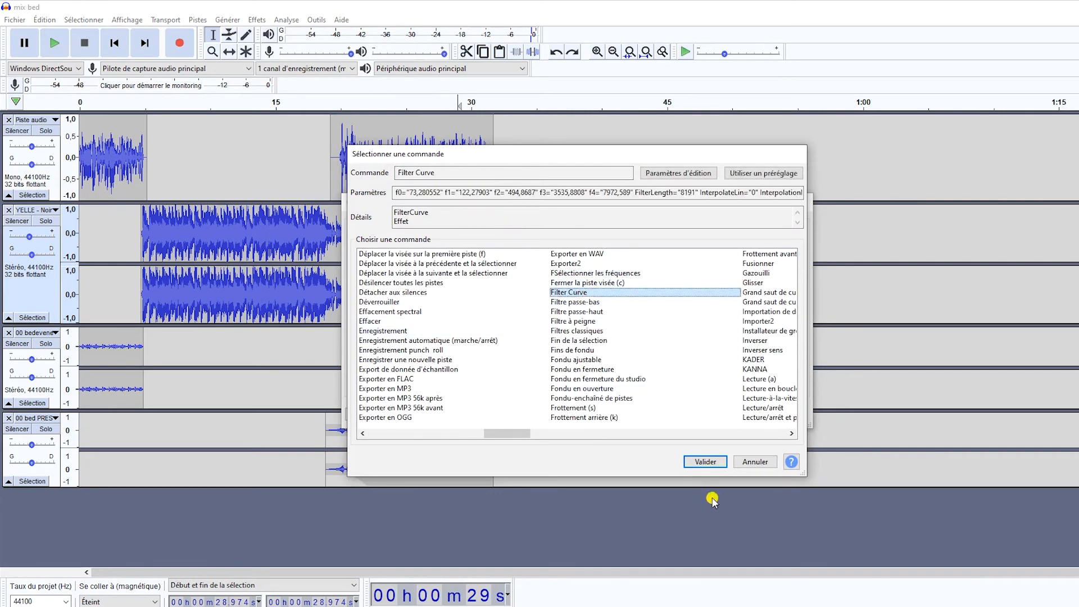
{"action": "left_click", "coordinate": [687, 174]}
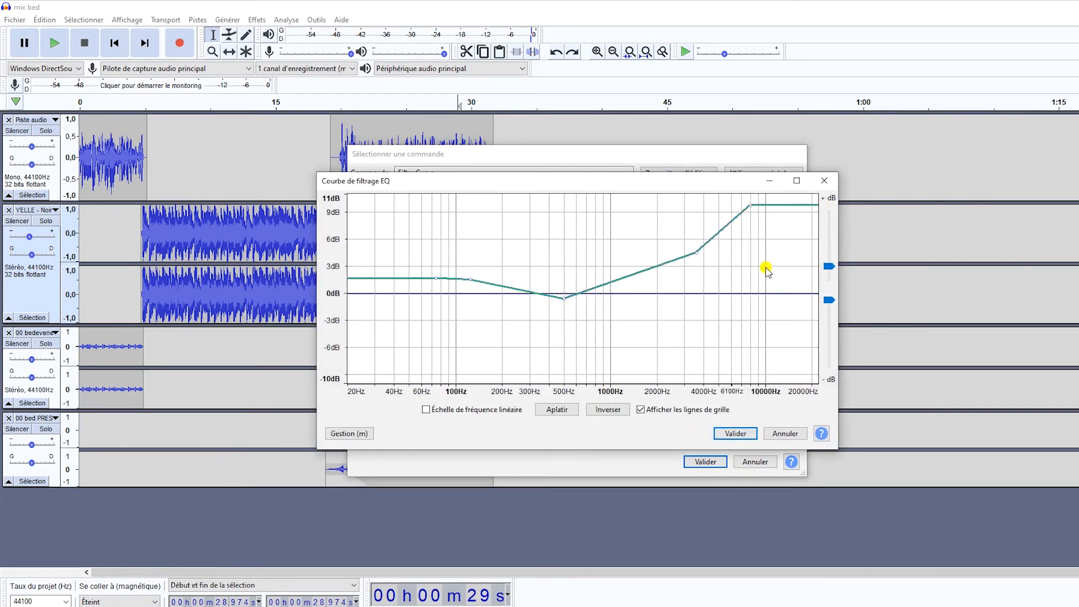
{"action": "left_click", "coordinate": [728, 433]}
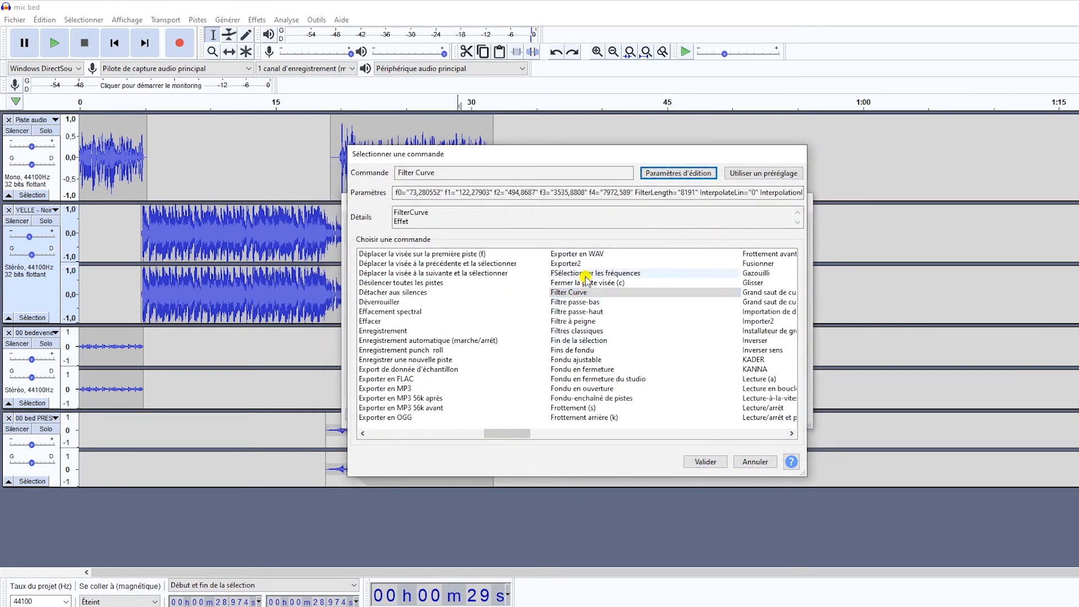
{"action": "left_click", "coordinate": [712, 466]}
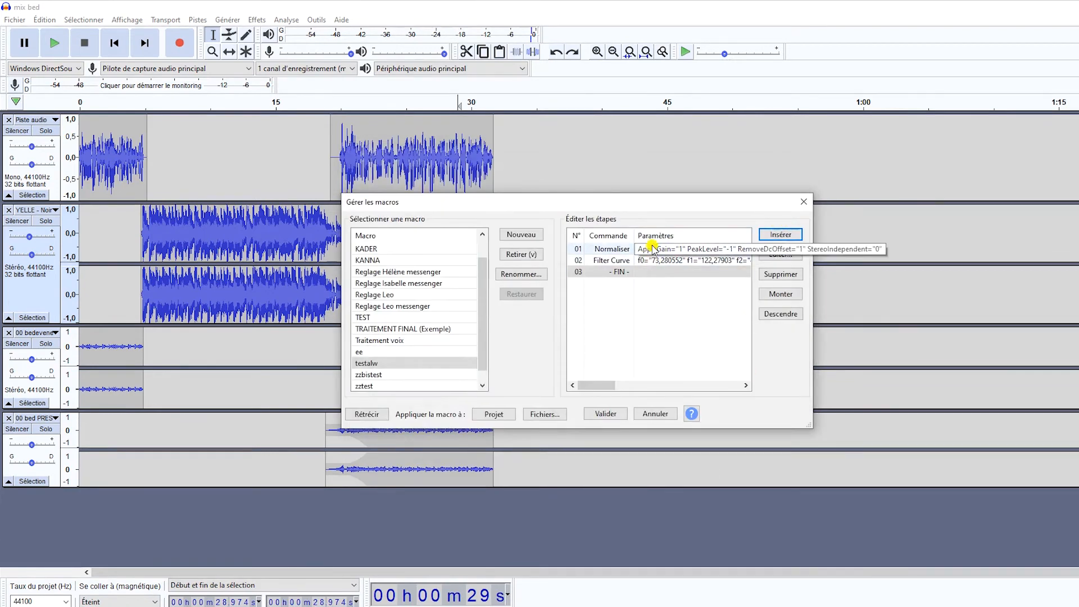
- Insert a Compresseur step after Filter Curve in the testalw macro, with the threshold set to -6 dB
{"action": "left_click", "coordinate": [772, 235]}
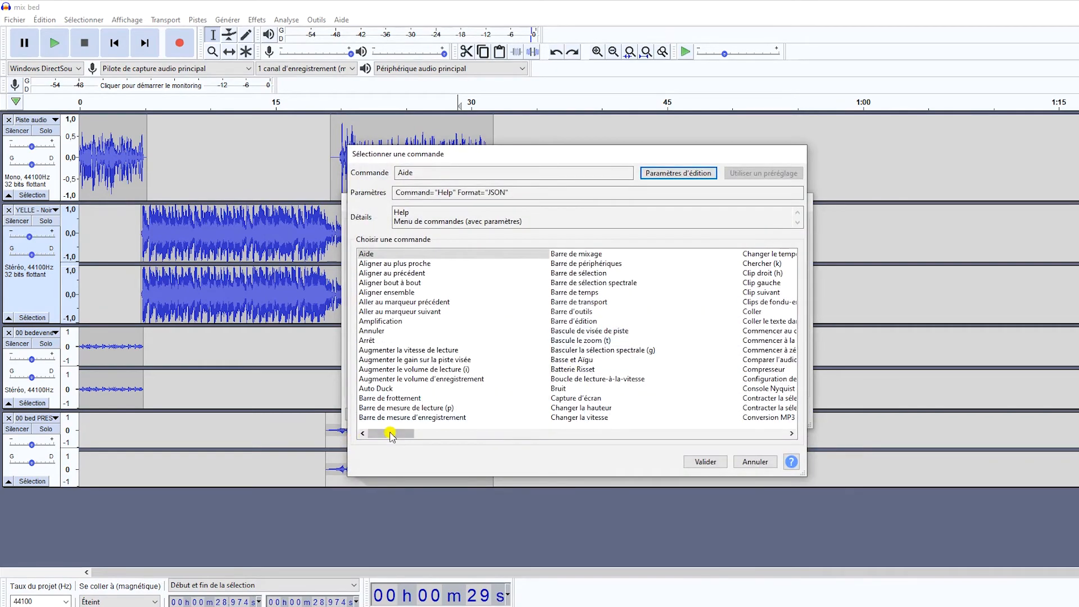
{"action": "left_click_drag", "start_coordinate": [378, 433], "coordinate": [413, 438]}
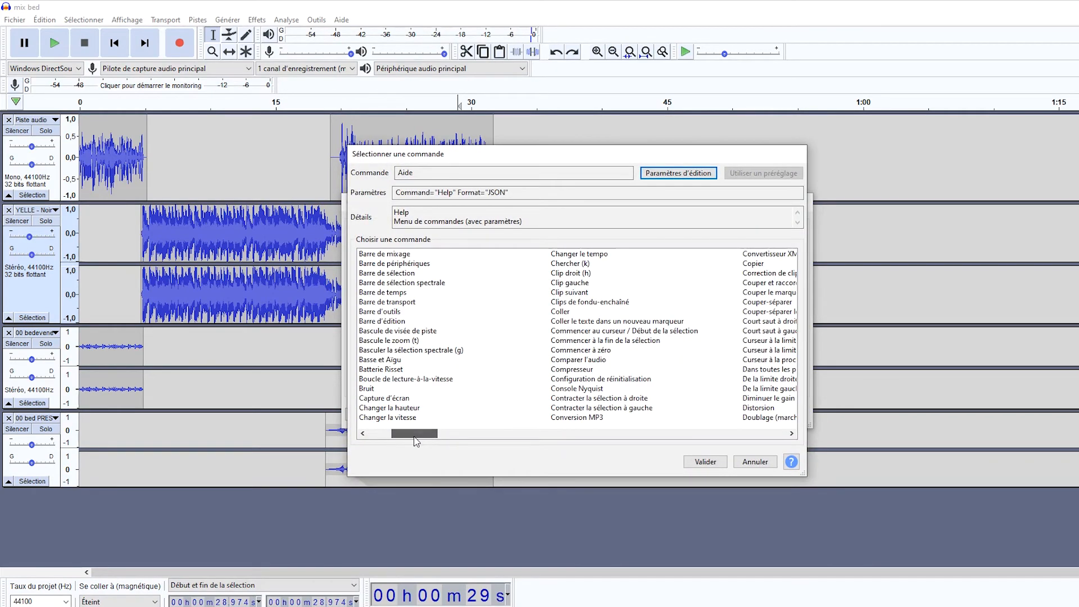
{"action": "left_click", "coordinate": [587, 371]}
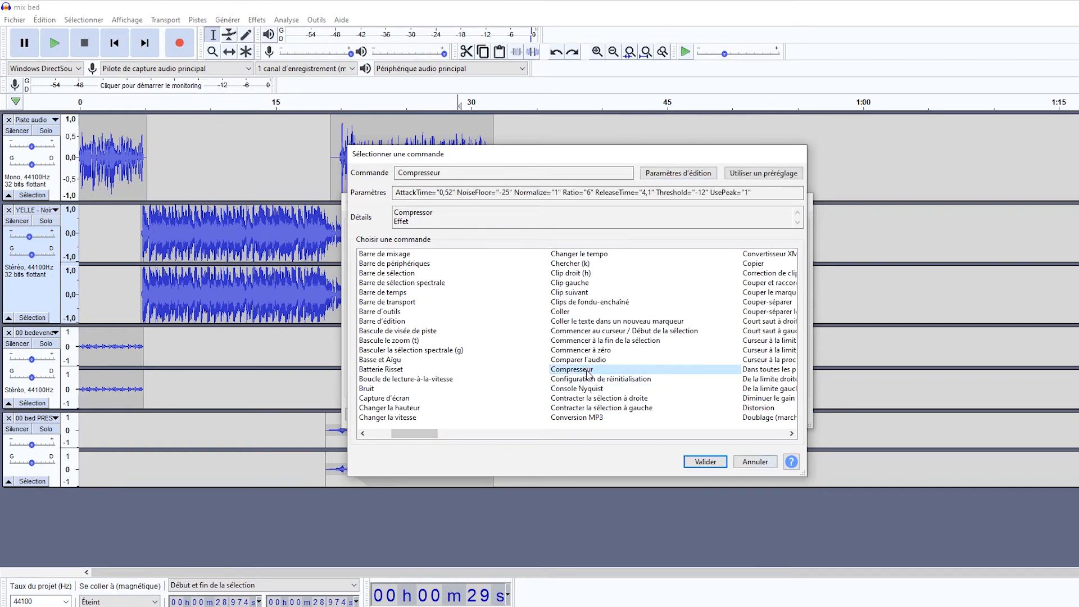
{"action": "left_click", "coordinate": [691, 174]}
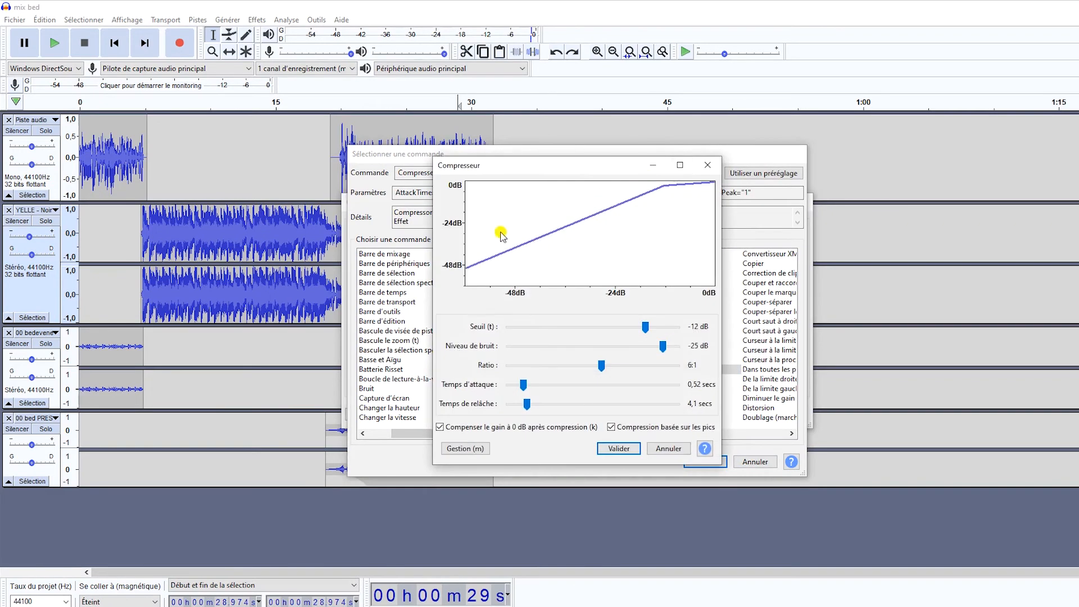
{"action": "left_click_drag", "start_coordinate": [645, 328], "coordinate": [664, 333]}
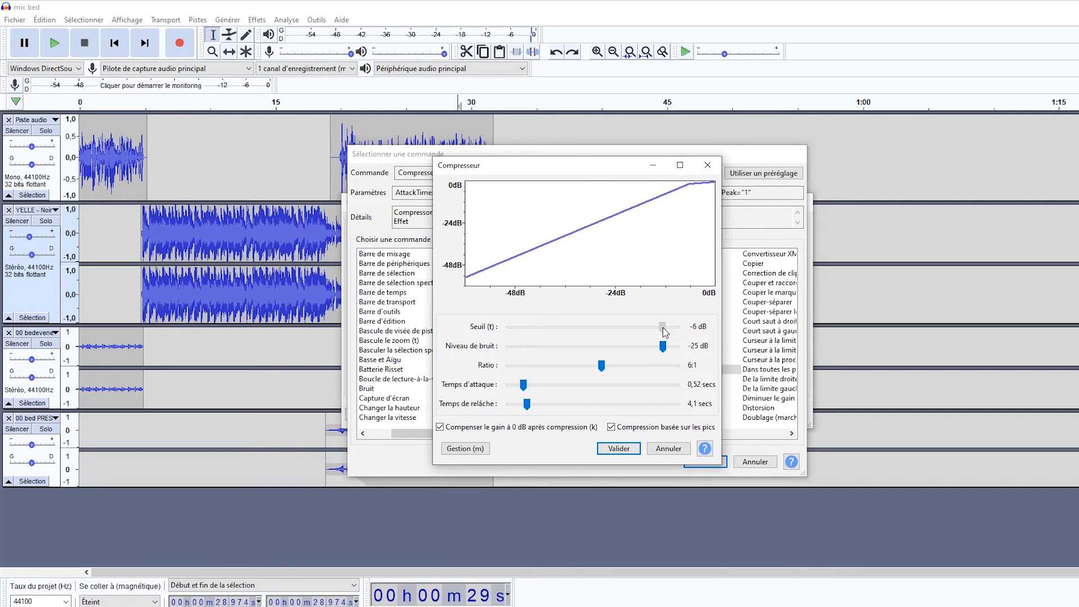
{"action": "left_click", "coordinate": [627, 451]}
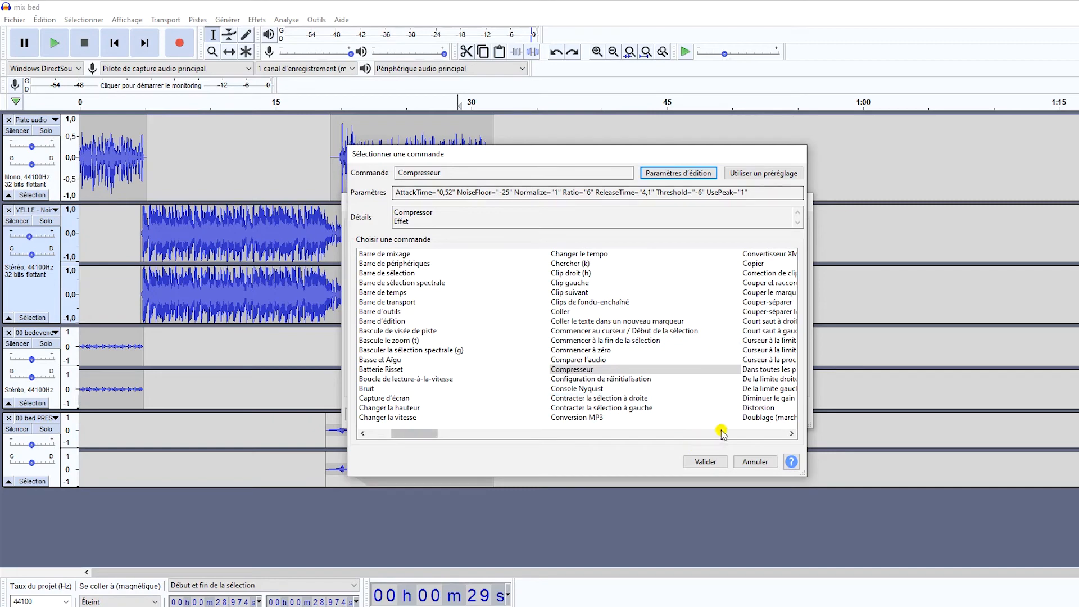
{"action": "left_click", "coordinate": [709, 462]}
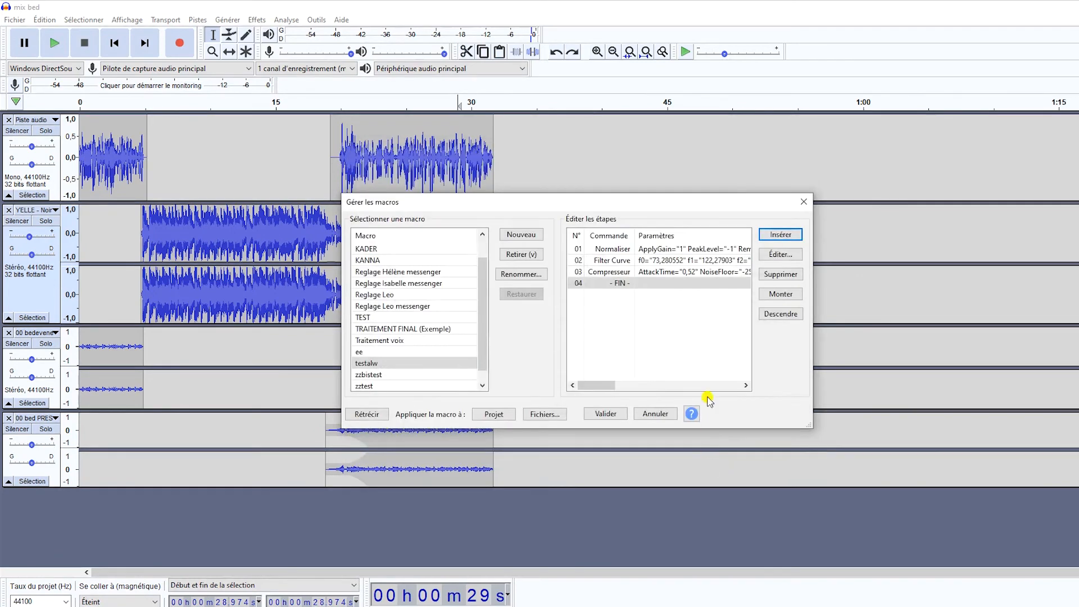
- Insert a Tout sélectionner step after the voice Compresseur step in the testalw macro
{"action": "left_click", "coordinate": [616, 271]}
{"action": "left_click", "coordinate": [785, 234]}
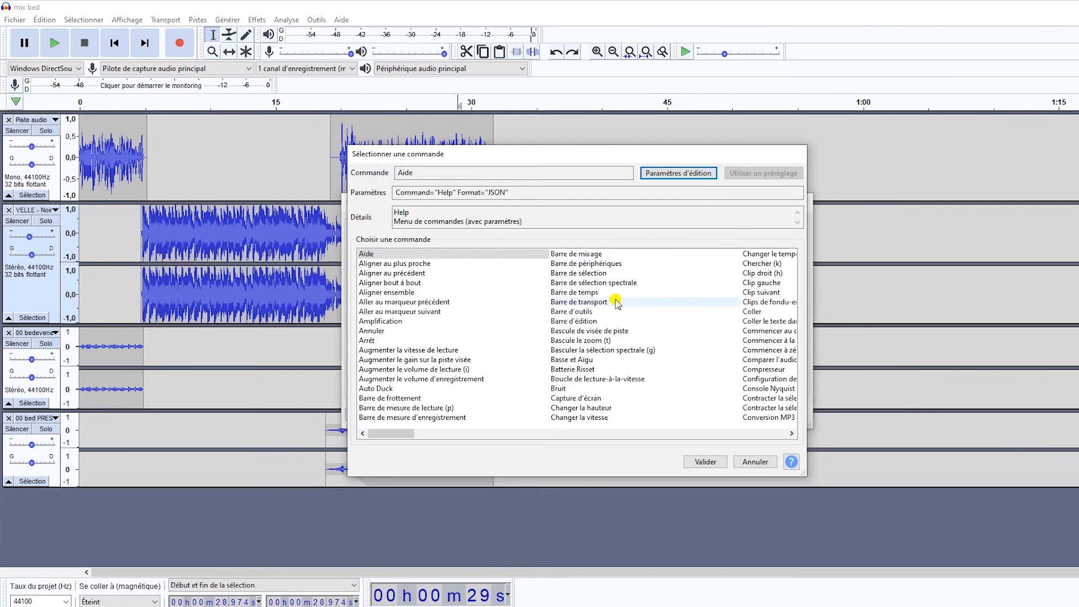
{"action": "left_click", "coordinate": [534, 312]}
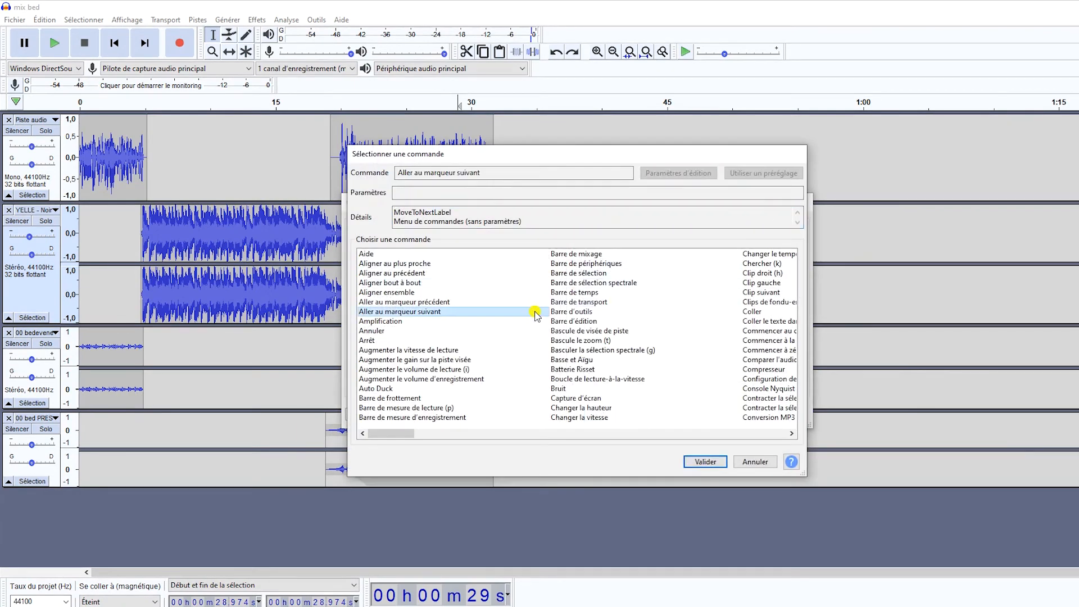
{"action": "key", "text": "t"}
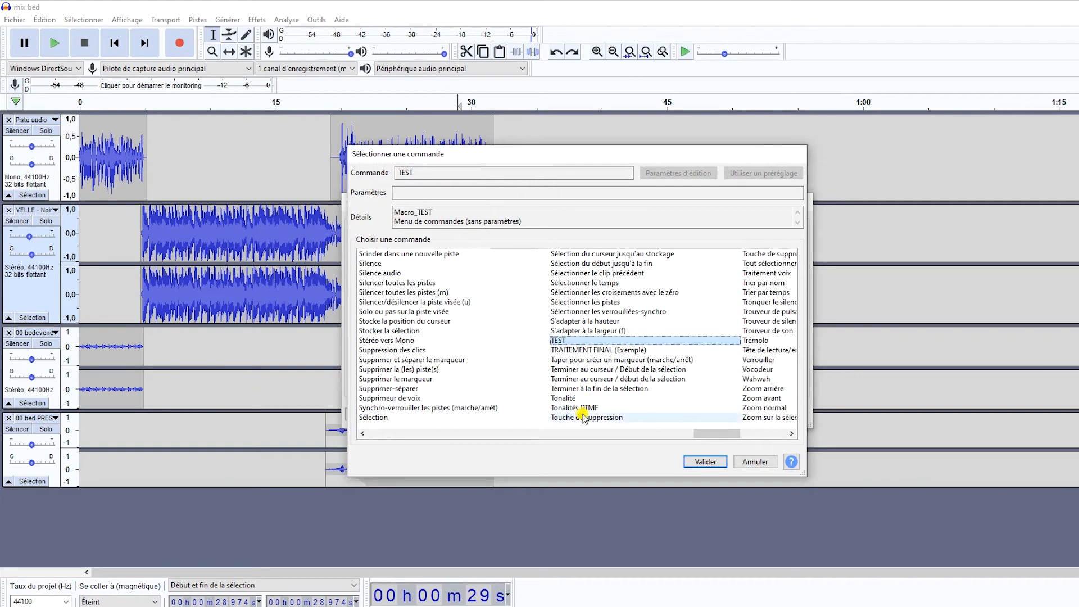
{"action": "left_click", "coordinate": [770, 264]}
{"action": "left_click", "coordinate": [695, 462]}
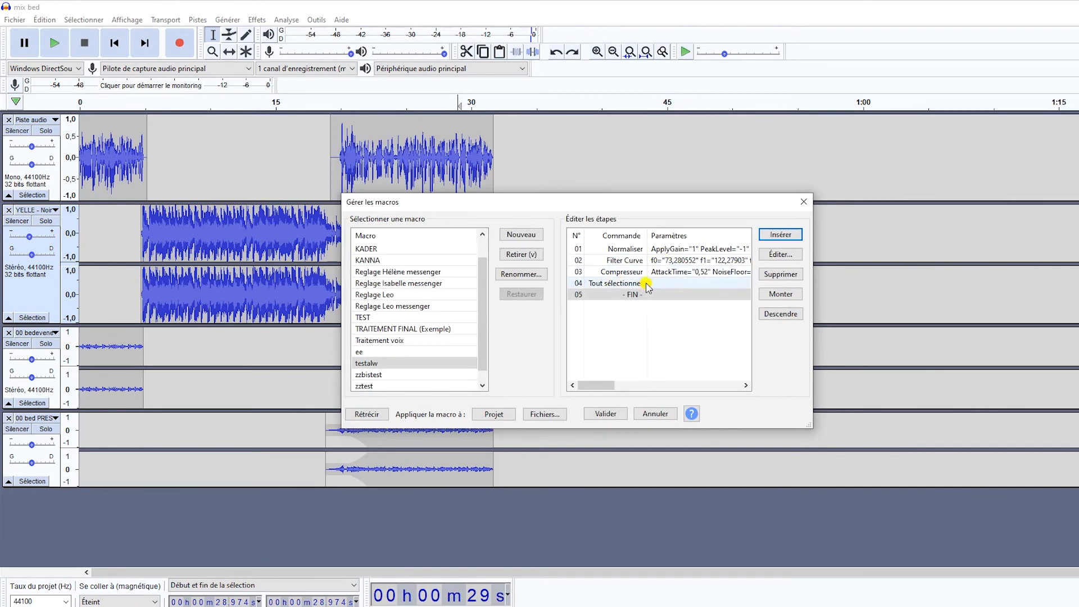
- Insert a Mixage et Rendu step after Tout sélectionner in the testalw macro
{"action": "left_click", "coordinate": [781, 233]}
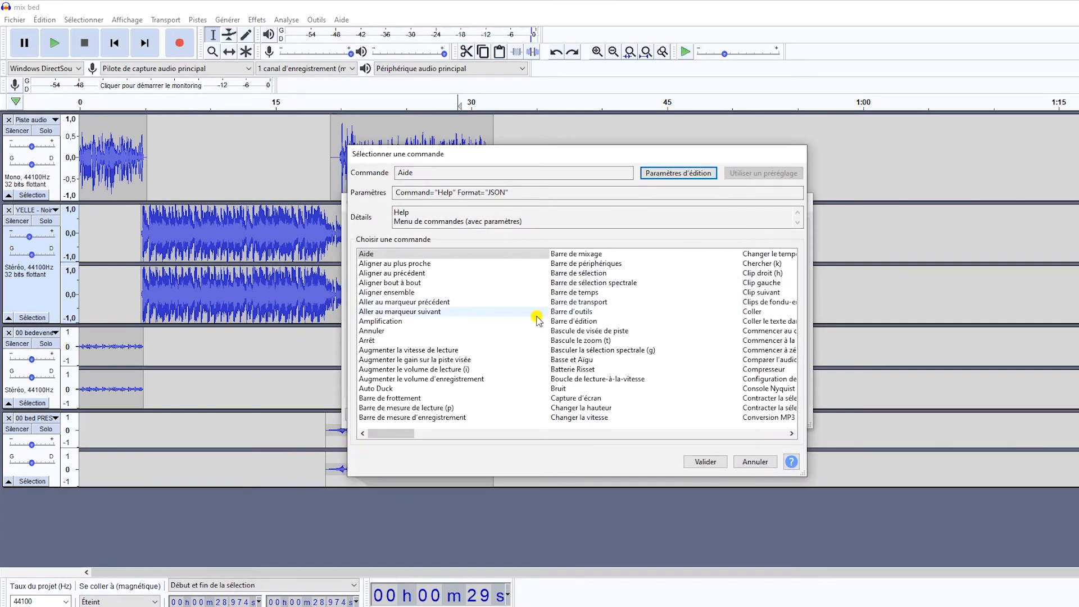
{"action": "left_click", "coordinate": [575, 313]}
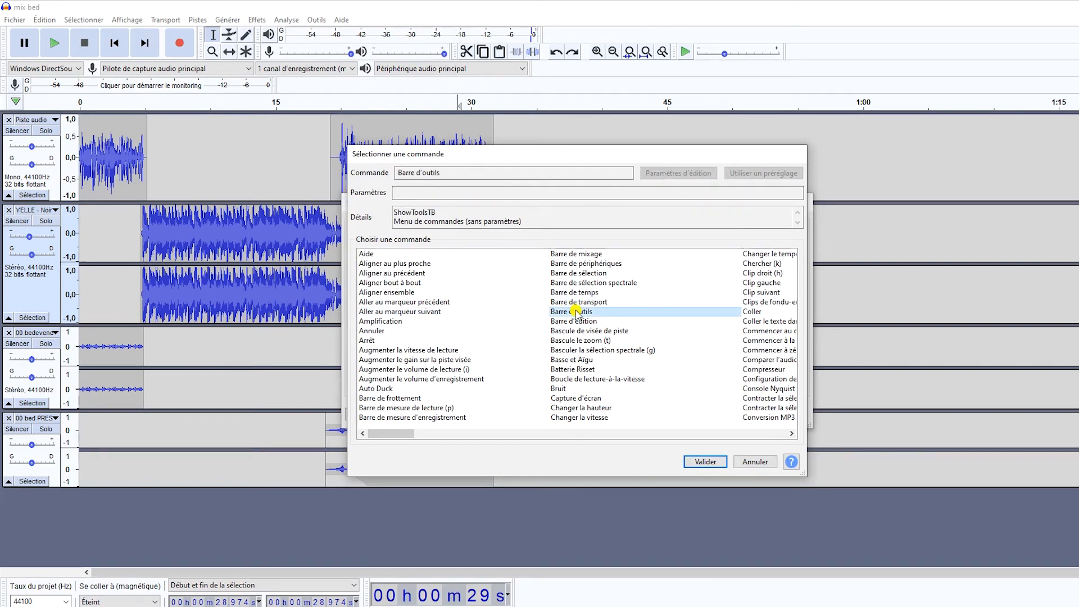
{"action": "key", "text": "m"}
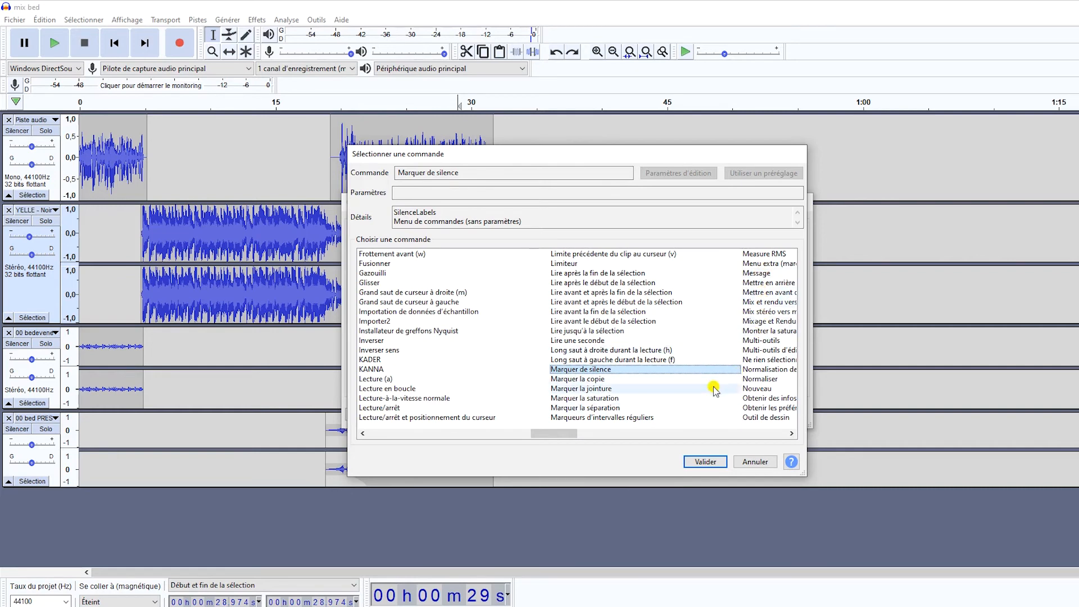
{"action": "left_click_drag", "start_coordinate": [556, 443], "coordinate": [579, 443]}
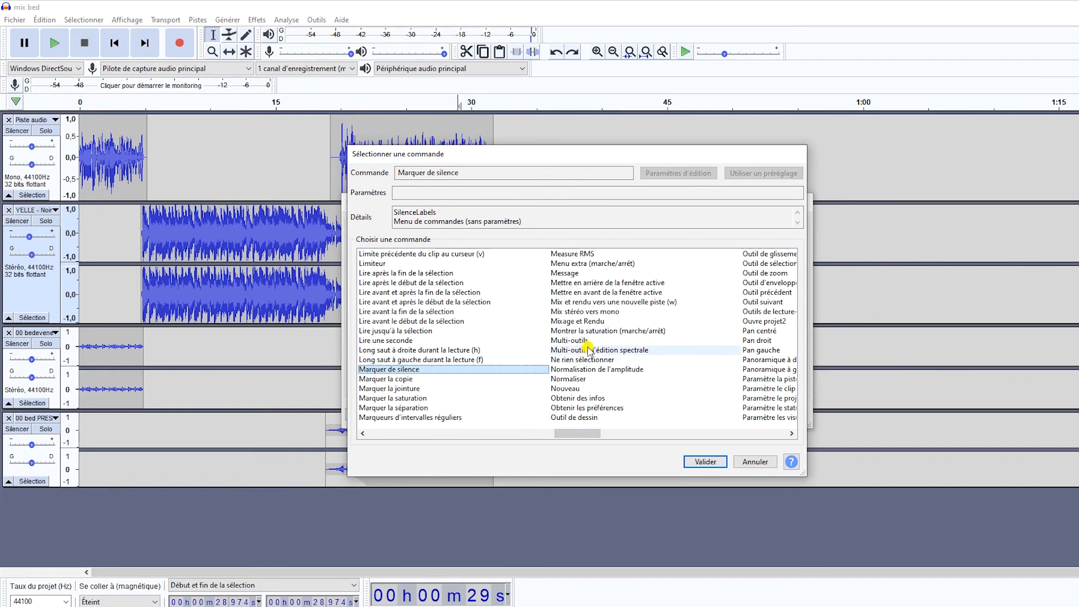
{"action": "left_click", "coordinate": [591, 322]}
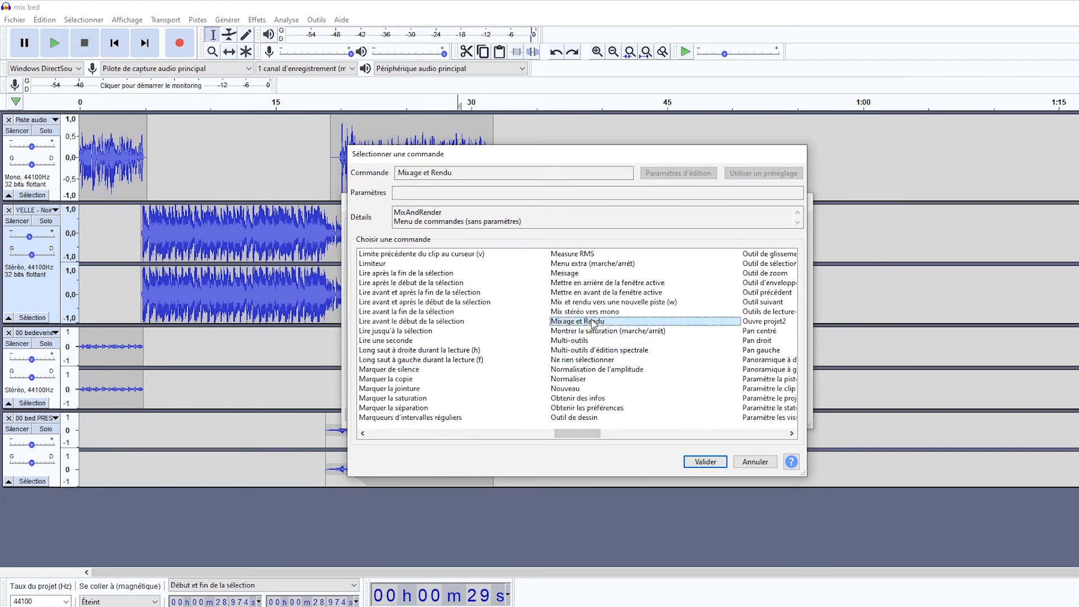
{"action": "left_click", "coordinate": [706, 462]}
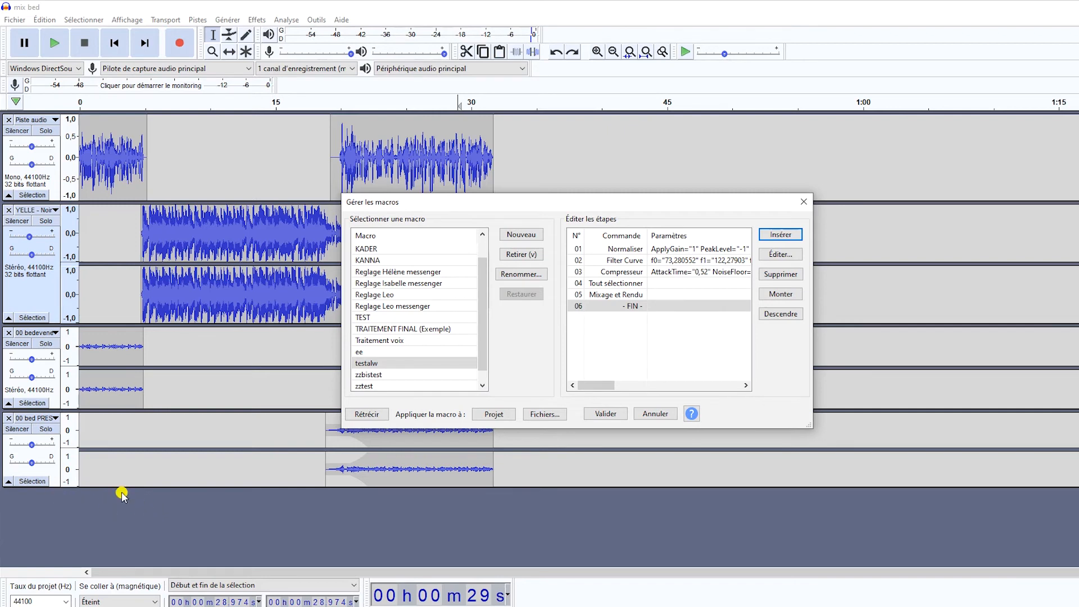
- Insert a second Compresseur step after Mixage et Rendu in the testalw macro, with a -12 dB threshold
{"action": "left_click", "coordinate": [787, 234]}
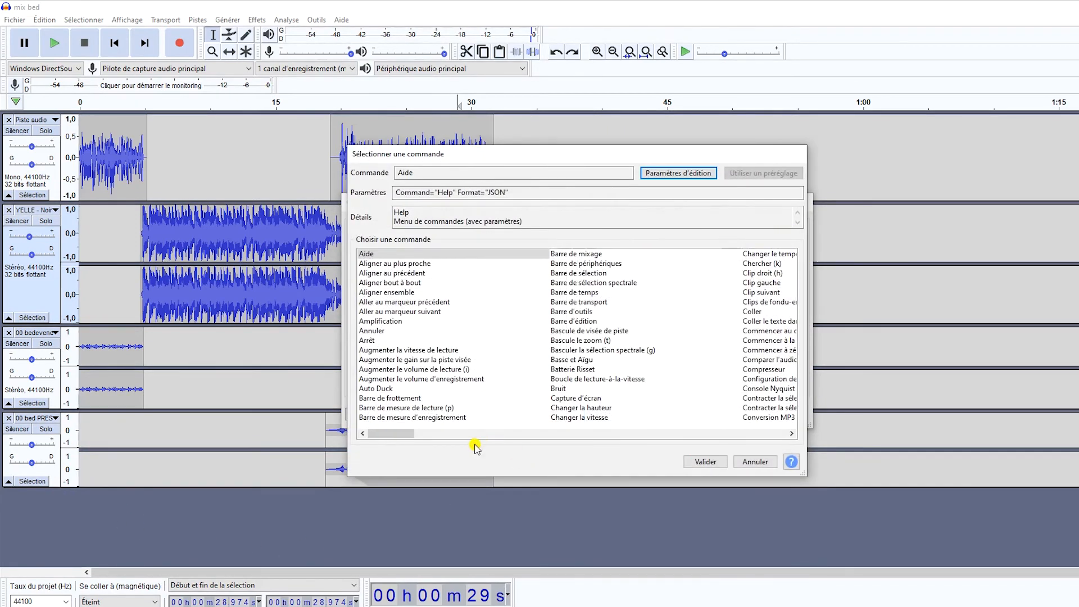
{"action": "left_click_drag", "start_coordinate": [401, 437], "coordinate": [417, 438]}
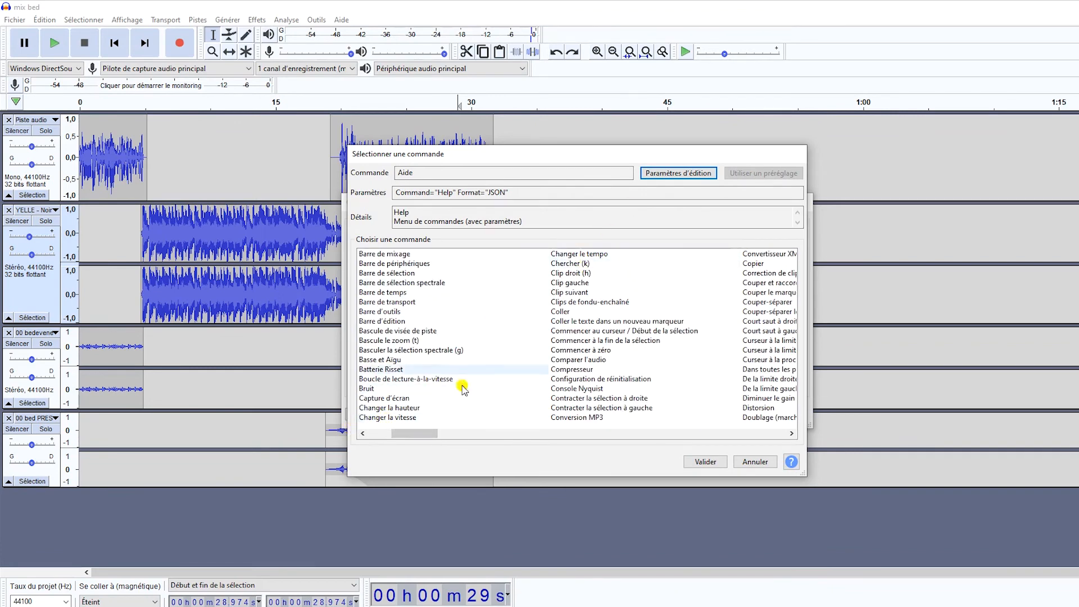
{"action": "left_click", "coordinate": [584, 370]}
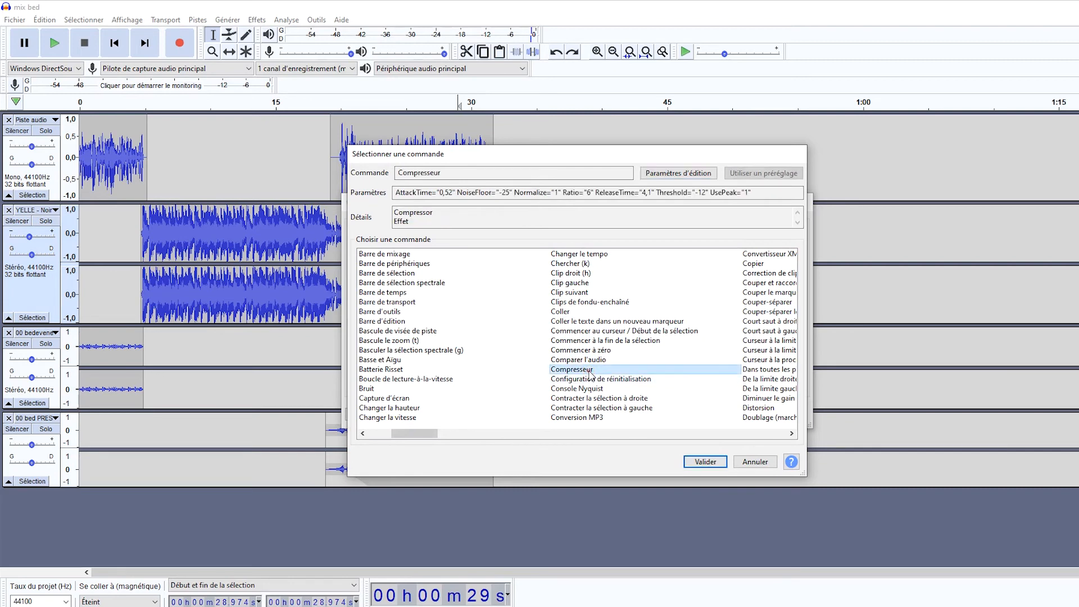
{"action": "left_click", "coordinate": [690, 173]}
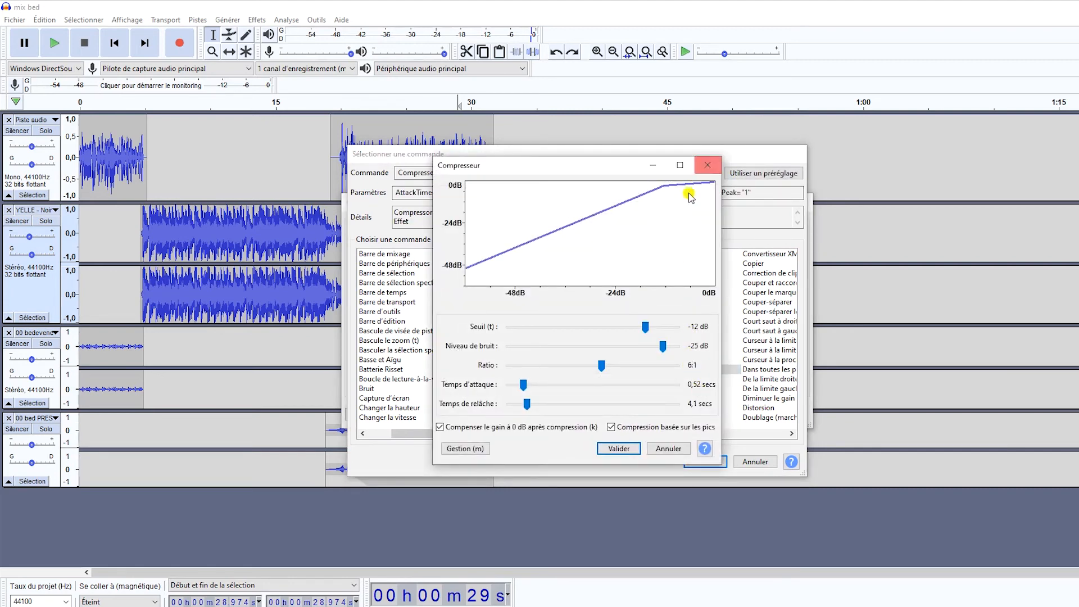
{"action": "left_click", "coordinate": [650, 328]}
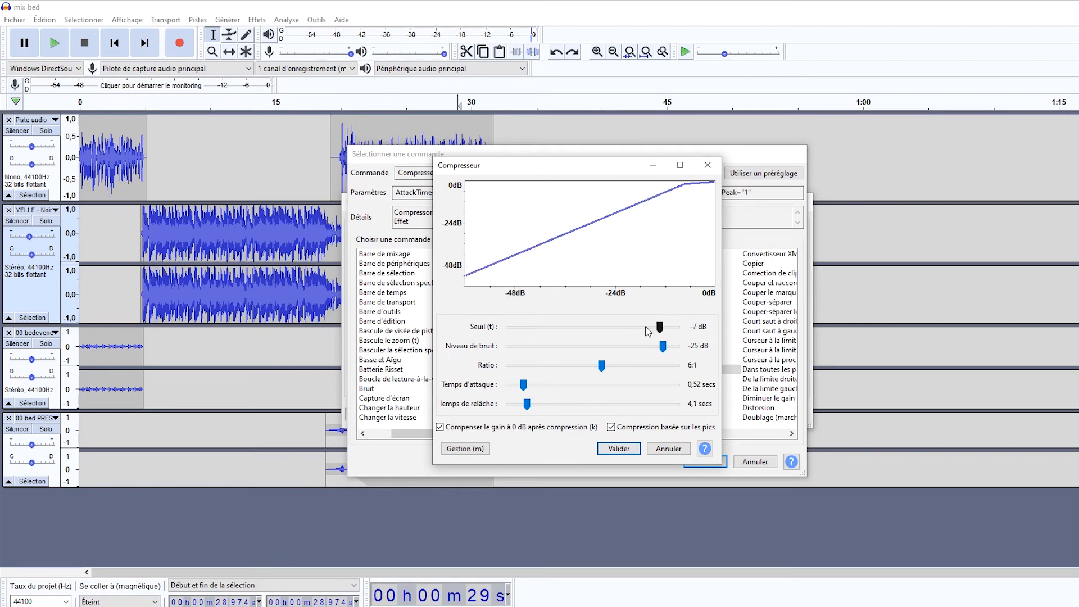
{"action": "left_click", "coordinate": [648, 331]}
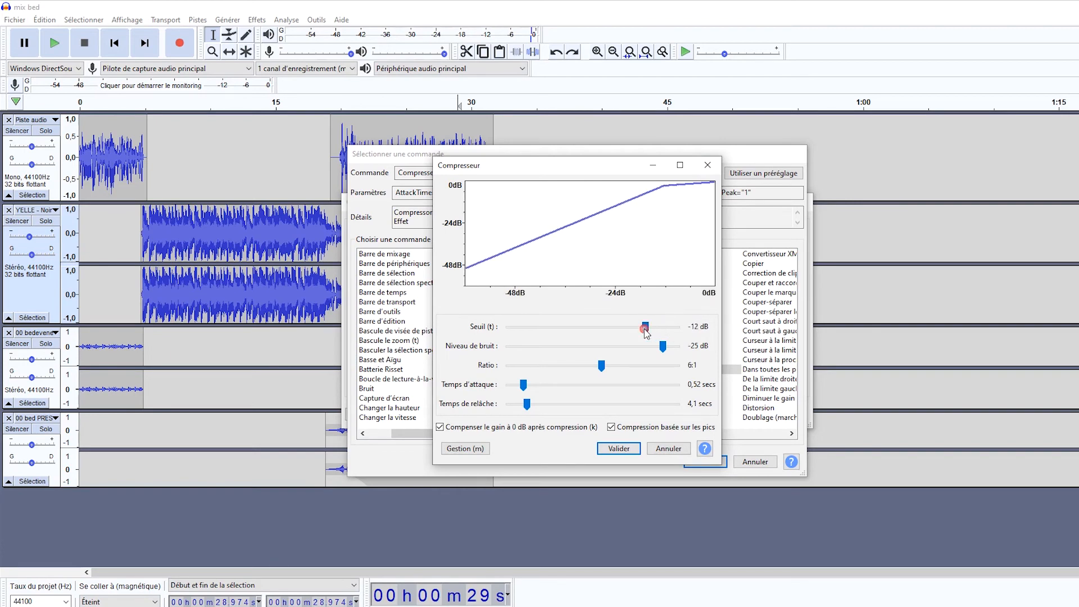
{"action": "left_click", "coordinate": [619, 448]}
{"action": "left_click", "coordinate": [707, 460]}
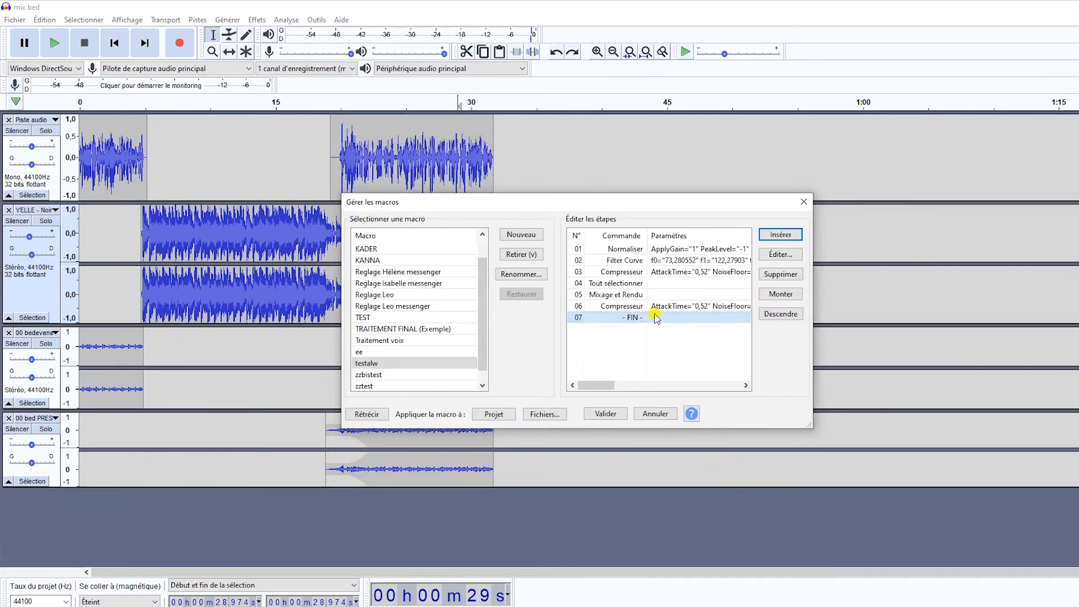
- Insert a final Normaliser step in the testalw macro with a -1.0 dB peak level and DC offset removal
{"action": "left_click", "coordinate": [781, 235]}
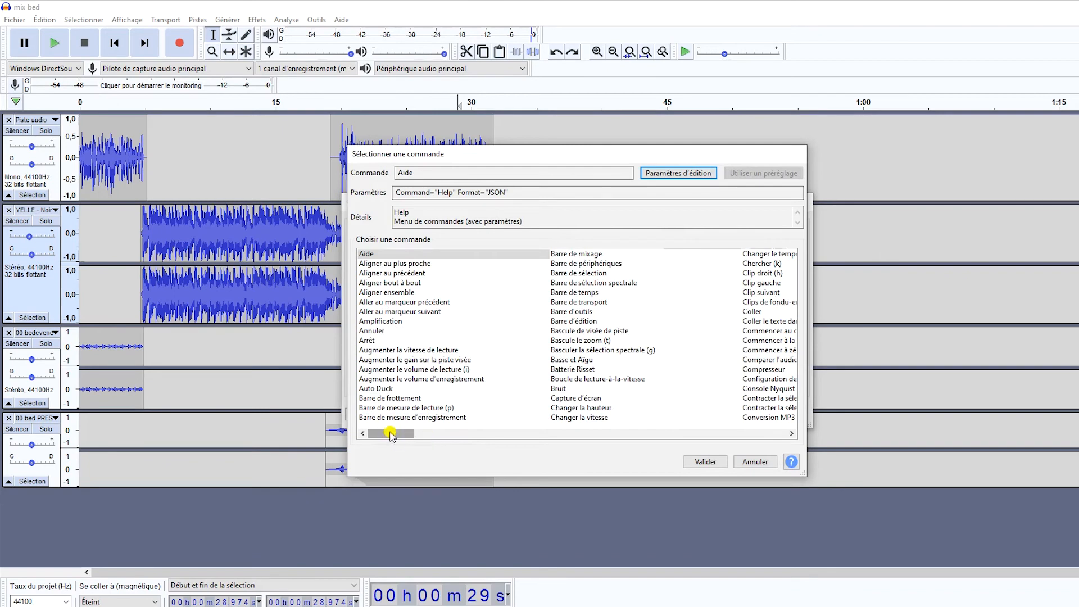
{"action": "left_click", "coordinate": [446, 378]}
{"action": "key", "text": "n"}
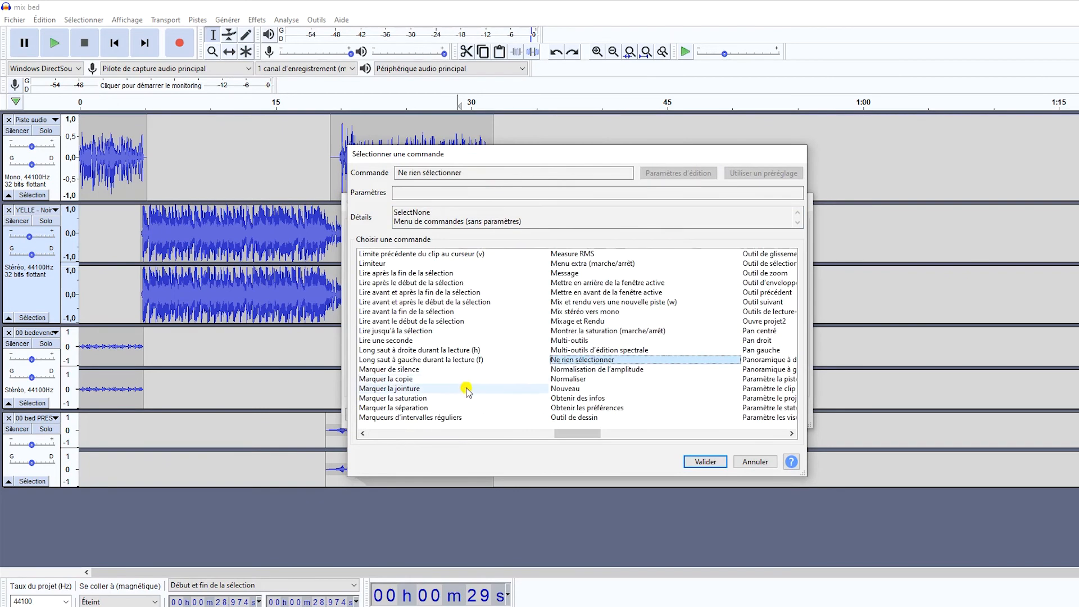
{"action": "left_click", "coordinate": [578, 380]}
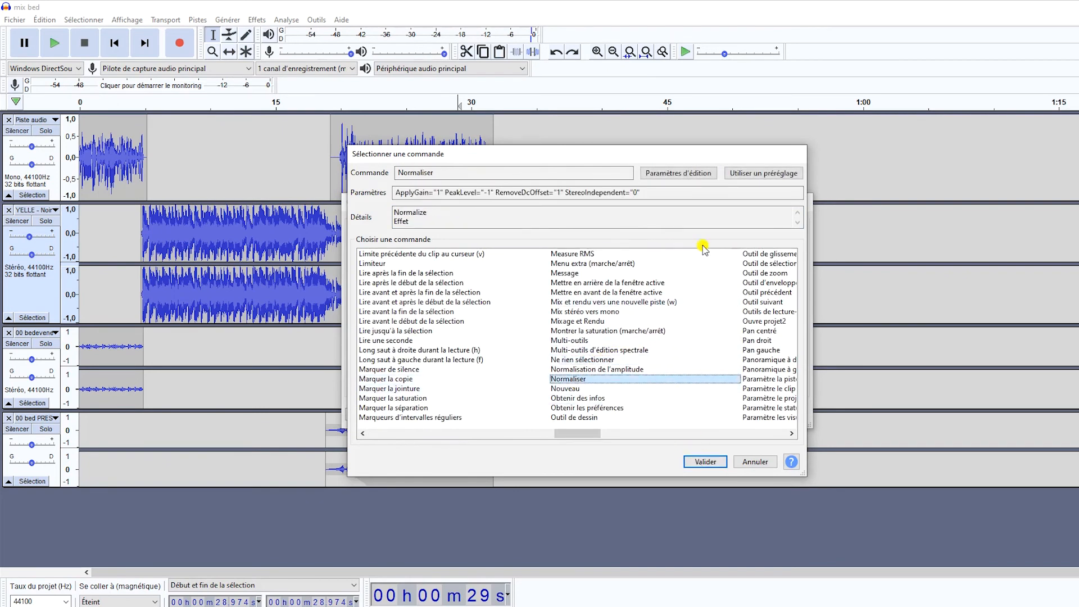
{"action": "left_click", "coordinate": [689, 174]}
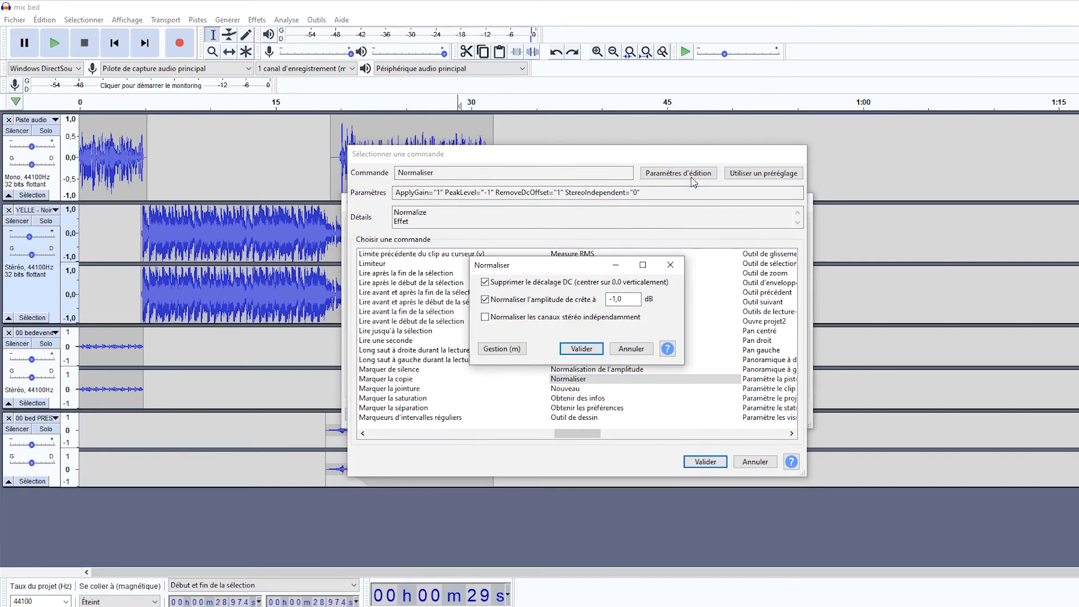
{"action": "left_click", "coordinate": [580, 349]}
{"action": "left_click", "coordinate": [705, 462]}
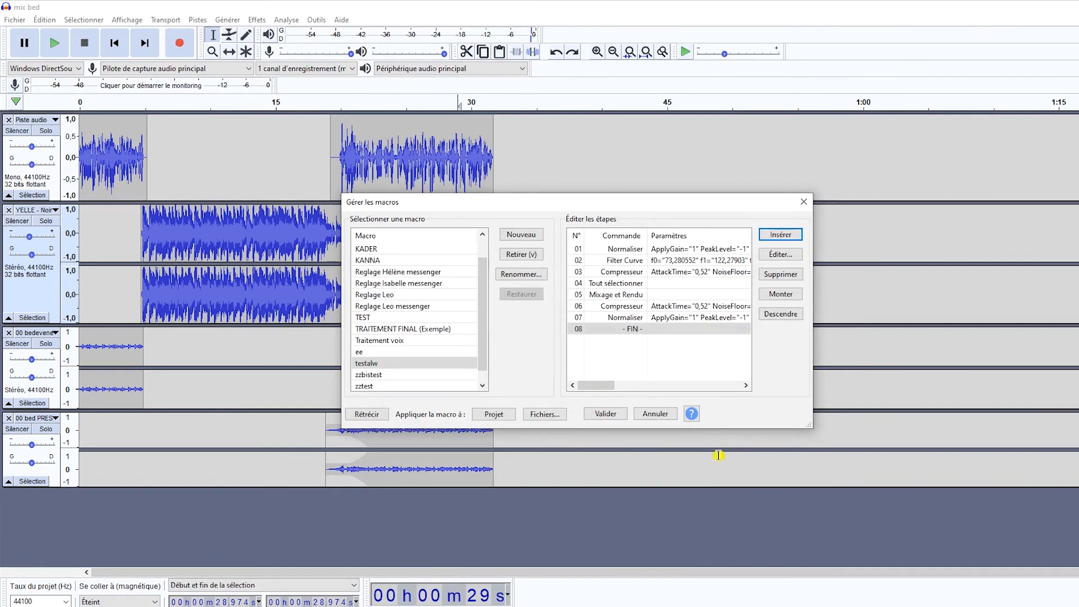
{"action": "left_click", "coordinate": [780, 234]}
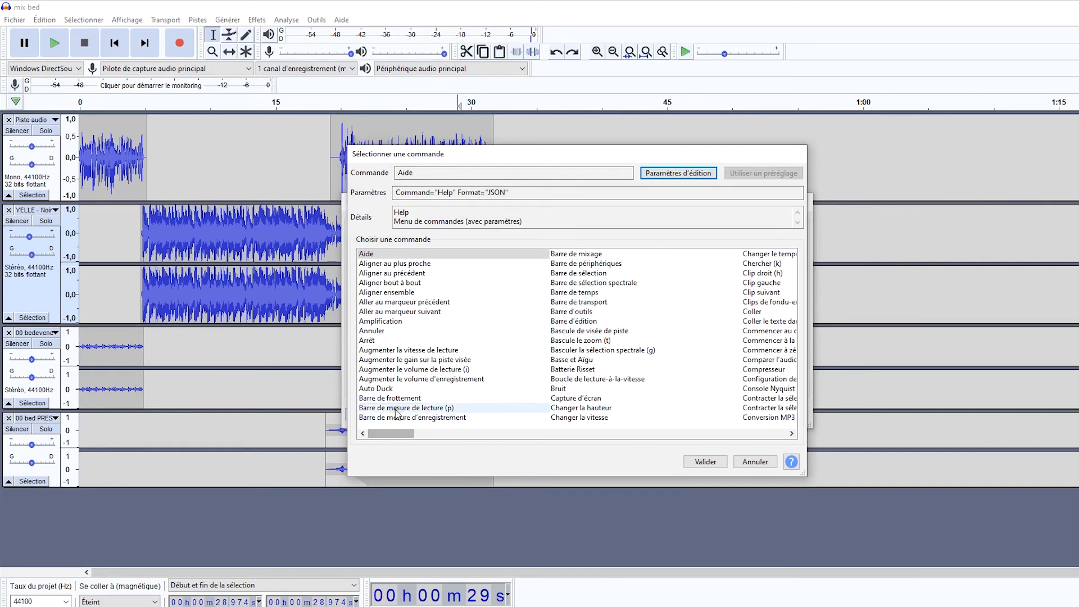
{"action": "left_click", "coordinate": [397, 409]}
{"action": "key", "text": "e"}
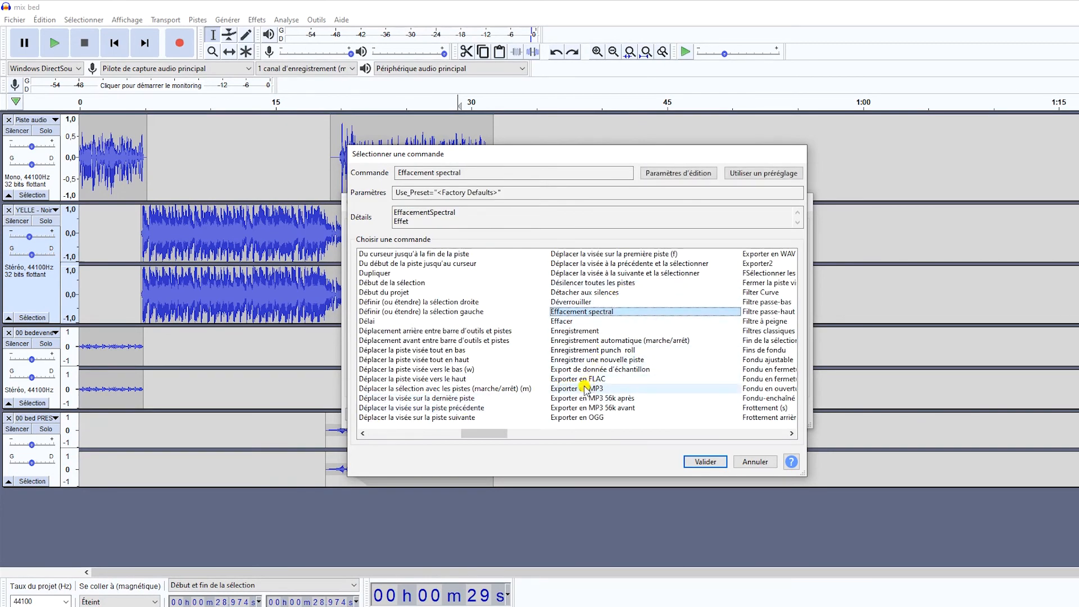
{"action": "left_click", "coordinate": [755, 463]}
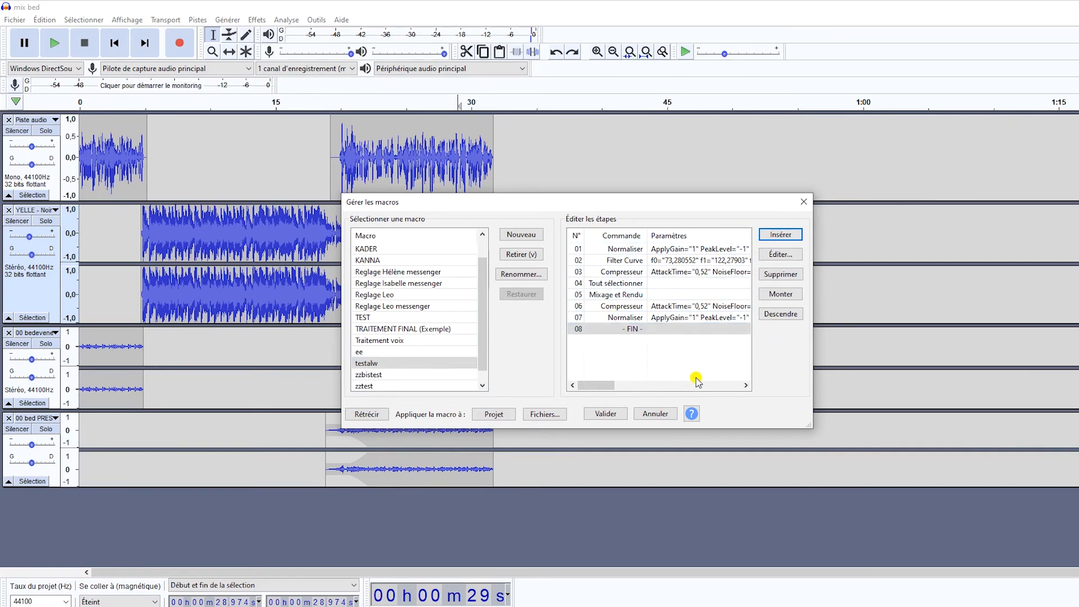
- Save the testalw macro and try selecting the voice track alone, and together with the YELLE music track up to about 28.3 s
{"action": "left_click", "coordinate": [607, 415]}
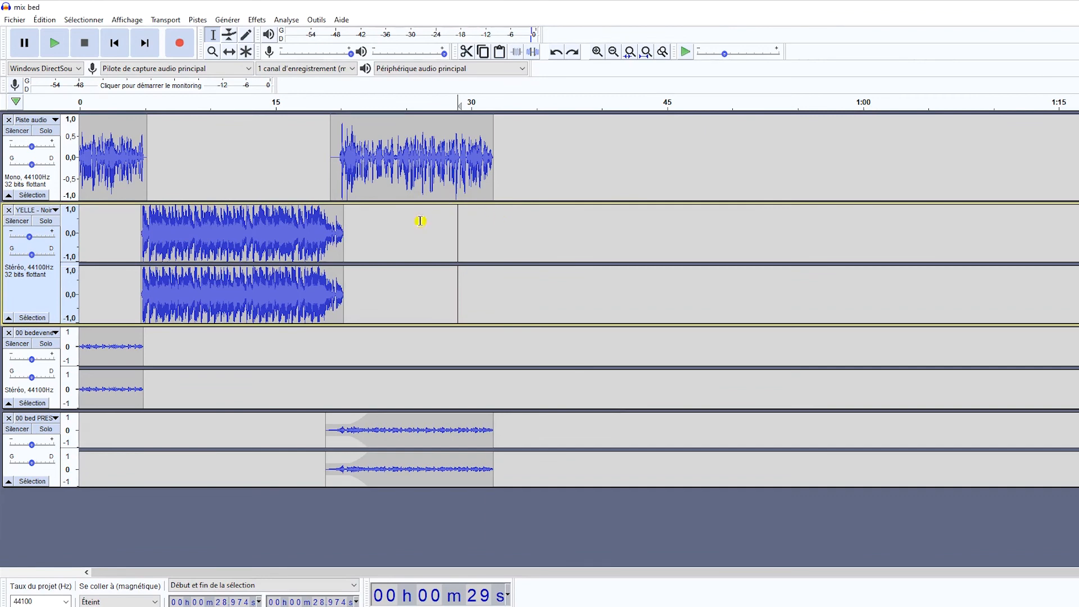
{"action": "left_click_drag", "start_coordinate": [516, 175], "coordinate": [38, 148]}
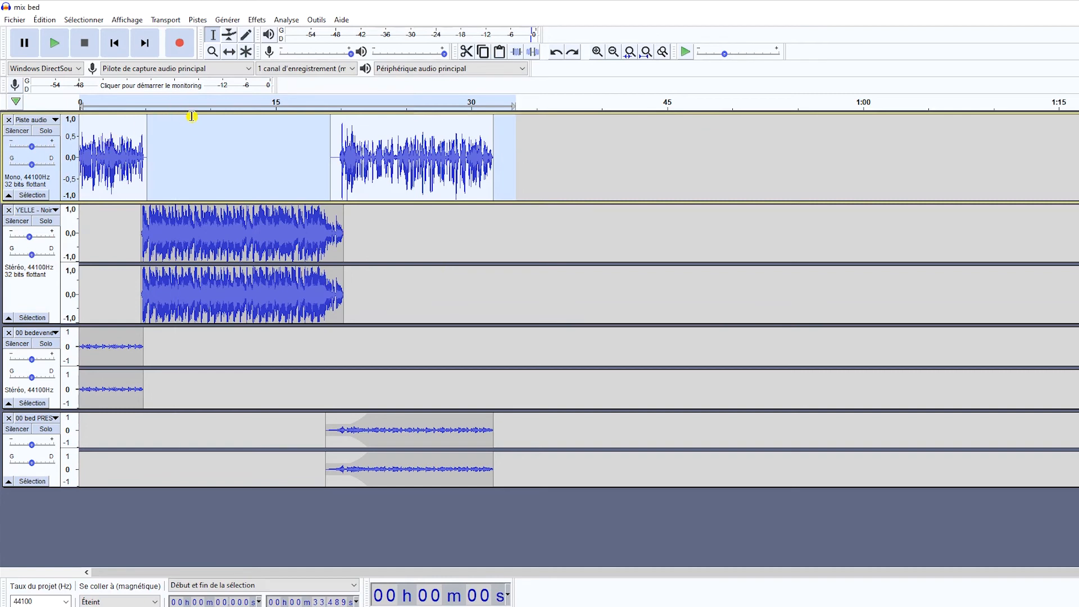
{"action": "left_click_drag", "start_coordinate": [448, 297], "coordinate": [79, 163]}
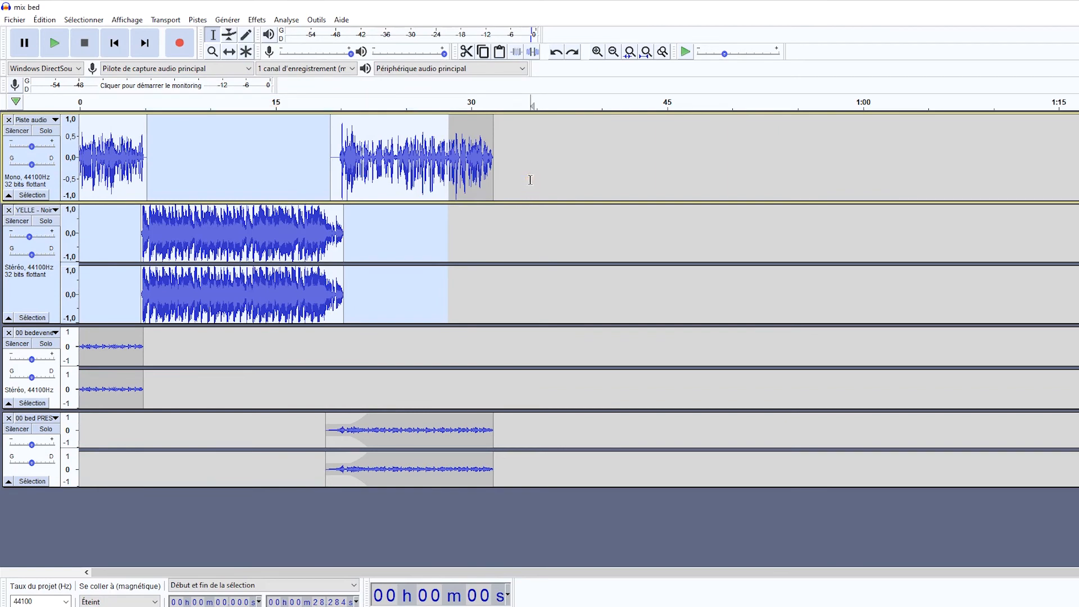
- Select only the voice track from the start to about 35 s and apply the testalw macro to the project
{"action": "left_click_drag", "start_coordinate": [535, 171], "coordinate": [19, 140]}
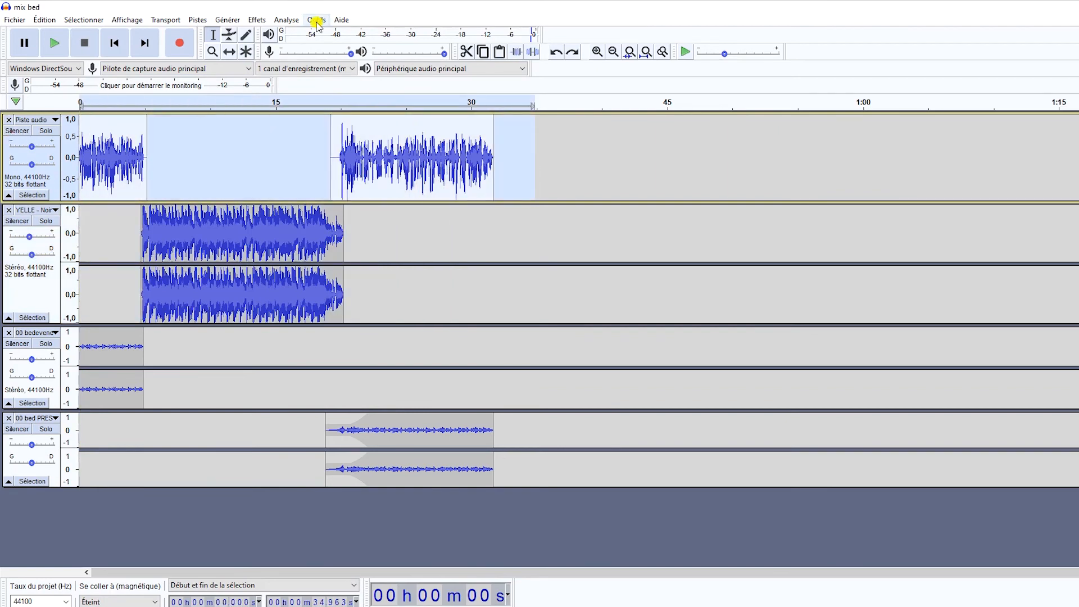
{"action": "left_click", "coordinate": [290, 20]}
{"action": "left_click", "coordinate": [265, 20]}
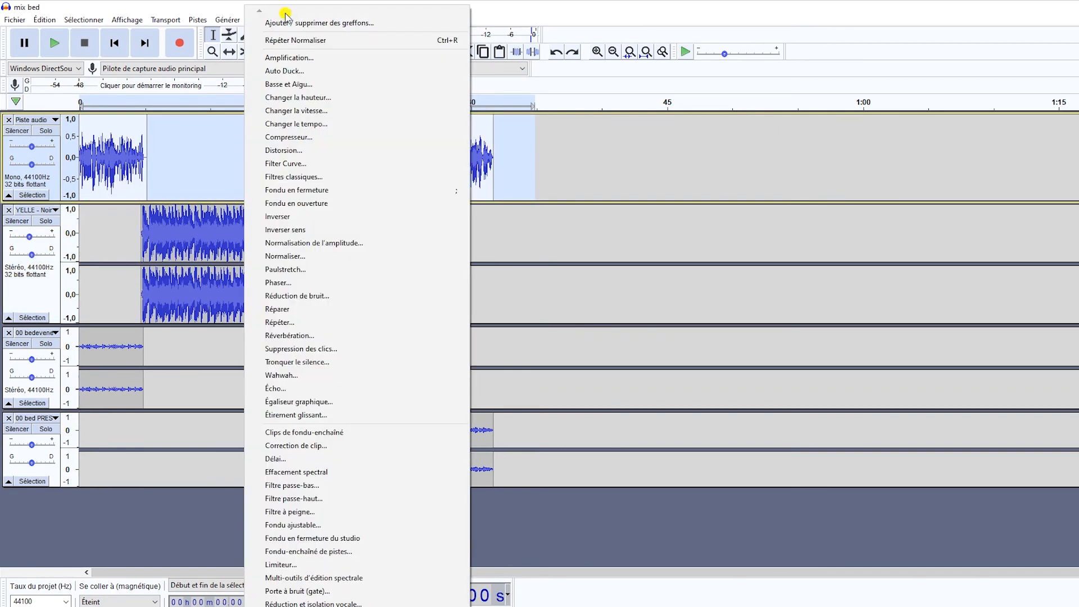
{"action": "left_click", "coordinate": [532, 7]}
{"action": "left_click", "coordinate": [317, 20]}
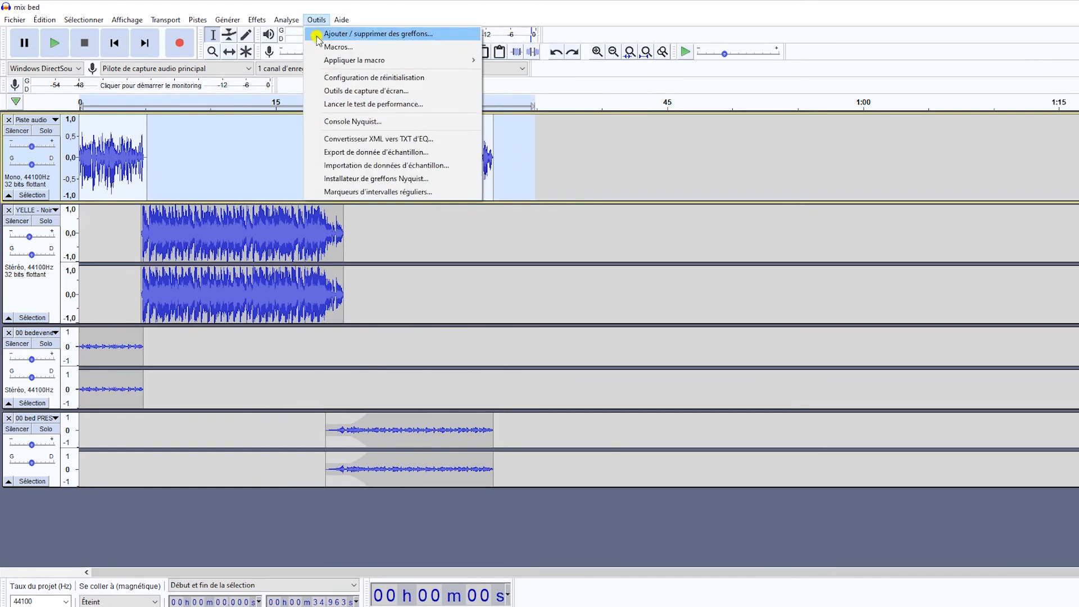
{"action": "mouse_move", "coordinate": [330, 66]}
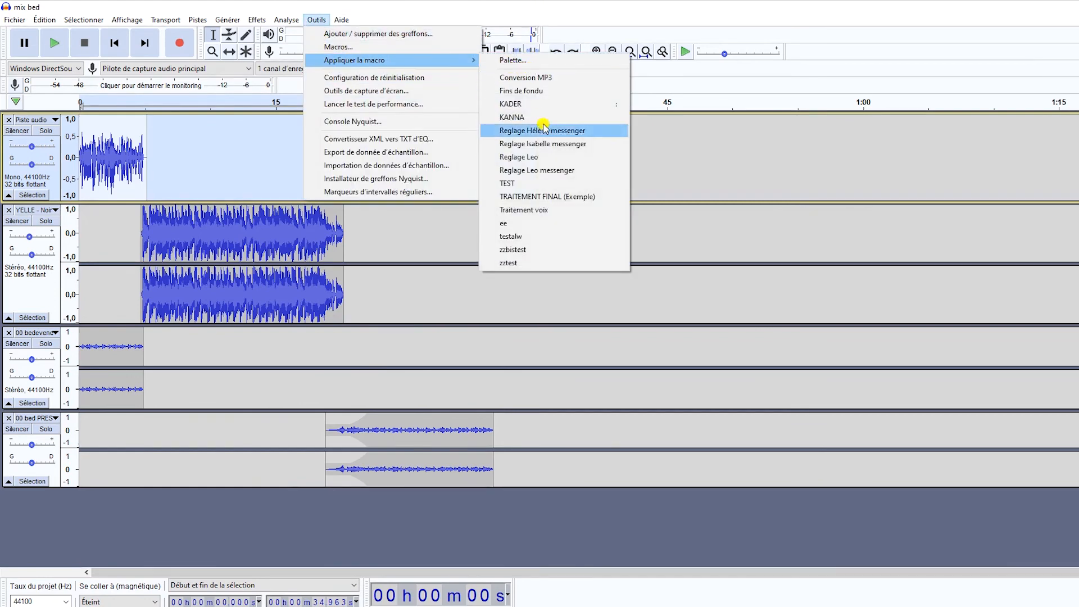
{"action": "left_click", "coordinate": [547, 239]}
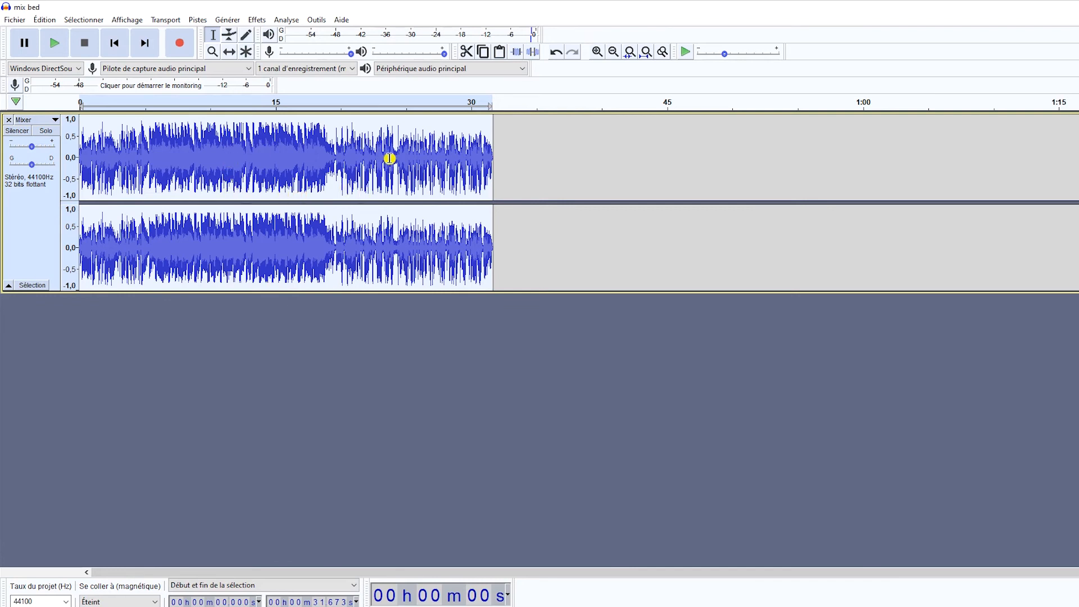
- Listen to the rendered mix from the start and from about 18.9 s
{"action": "key", "text": "space"}
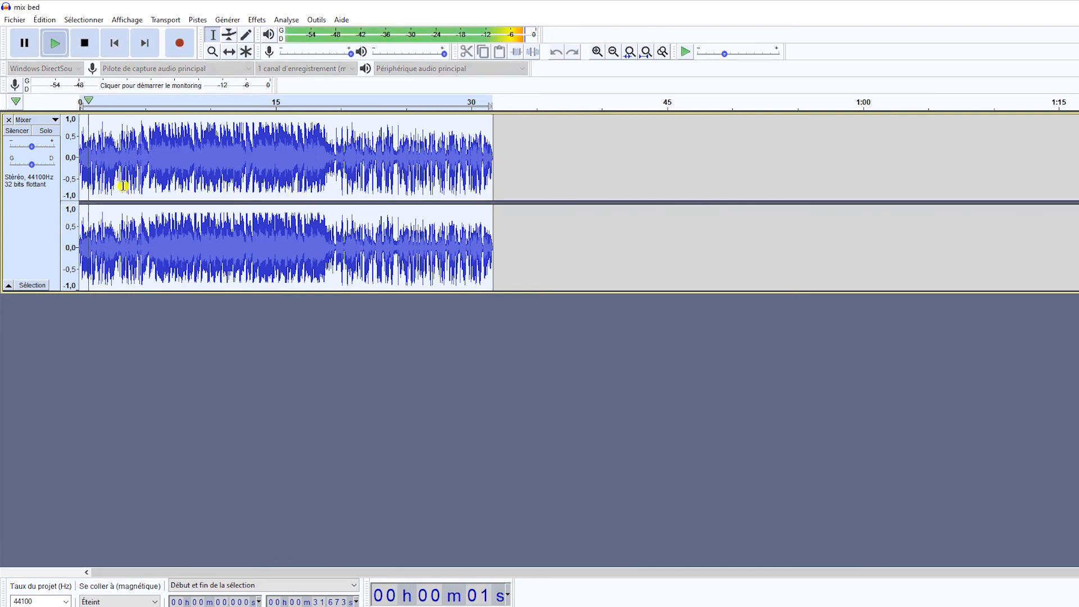
{"action": "key", "text": "space"}
{"action": "left_click", "coordinate": [326, 160]}
{"action": "key", "text": "space"}
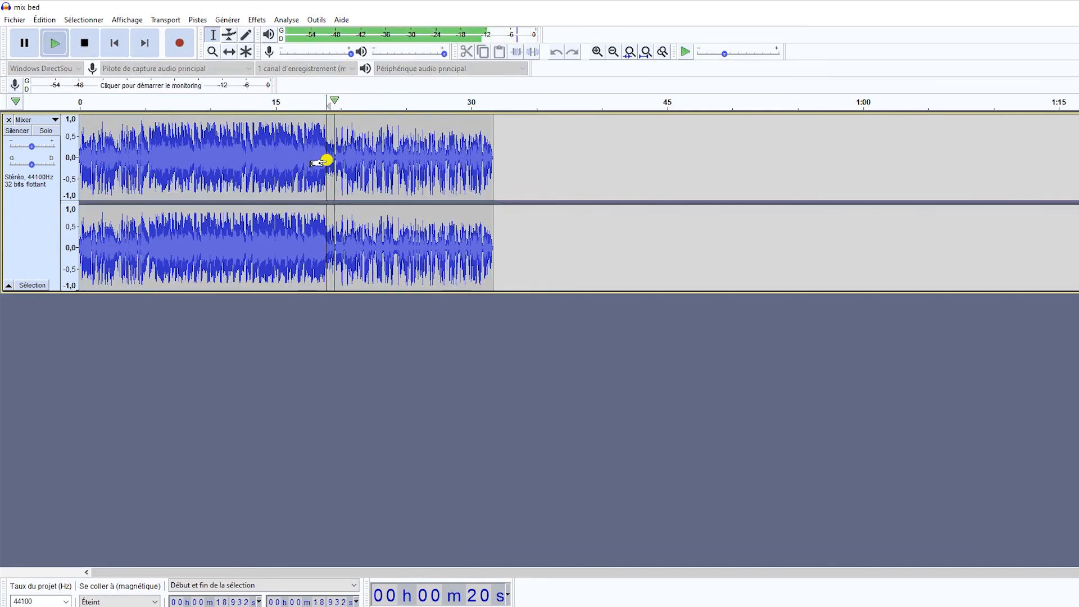
{"action": "key", "text": "space"}
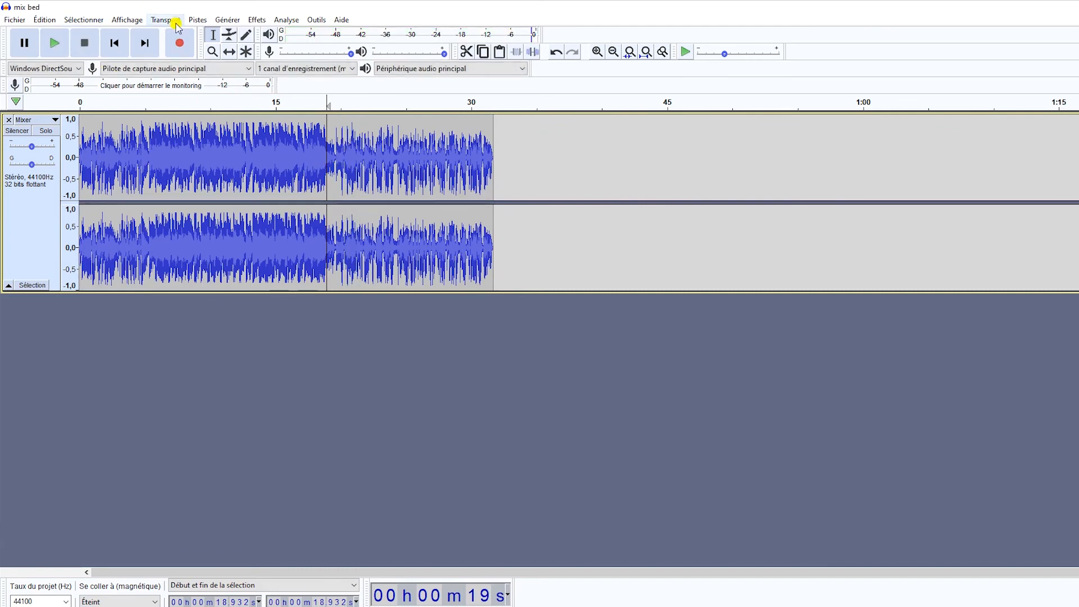
- Undo the macro's processing and mixdown, going back far enough to restore the muted VOIX TEMOI track
{"action": "key", "text": "ctrl+z"}
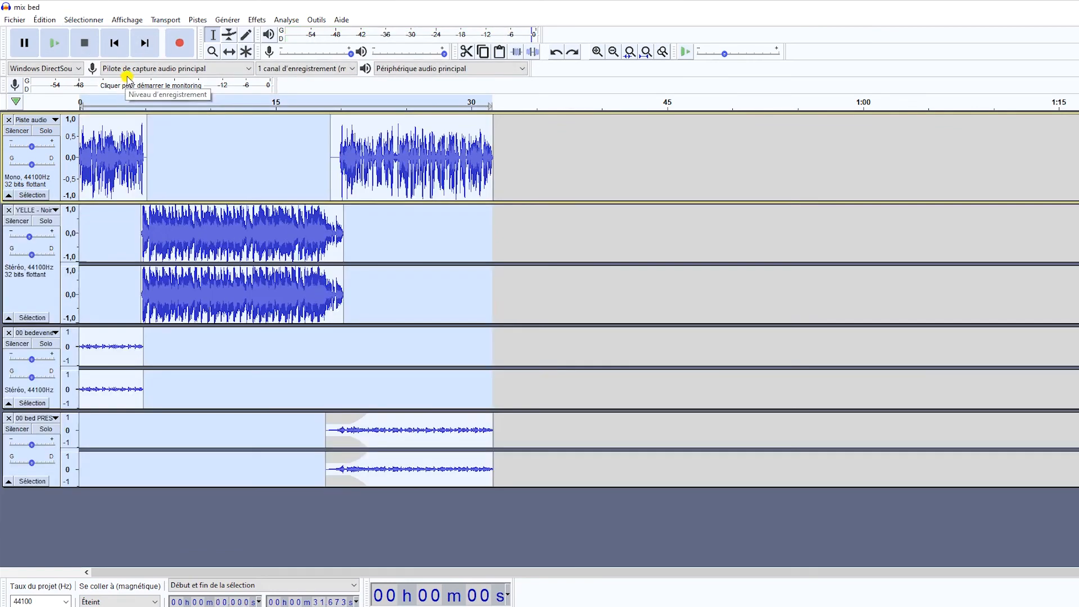
{"action": "key", "text": "ctrl+z"}
{"action": "key", "text": "ctrl+z"}
{"action": "key", "text": "ctrl+z"}
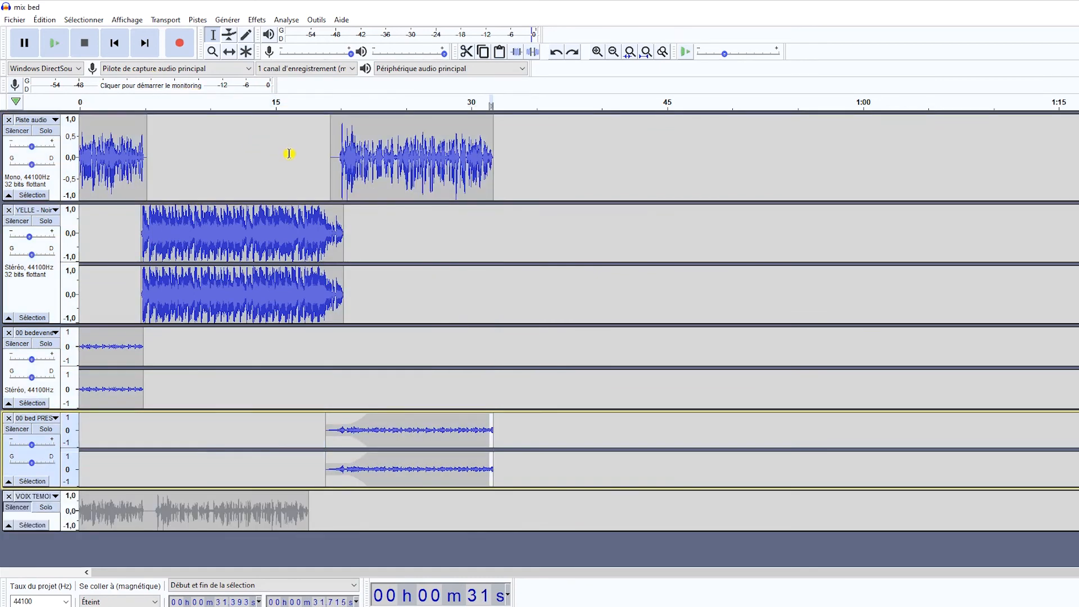
- Examine the settings of the first Compresseur step in the testalw macro without changing them
{"action": "left_click", "coordinate": [315, 20]}
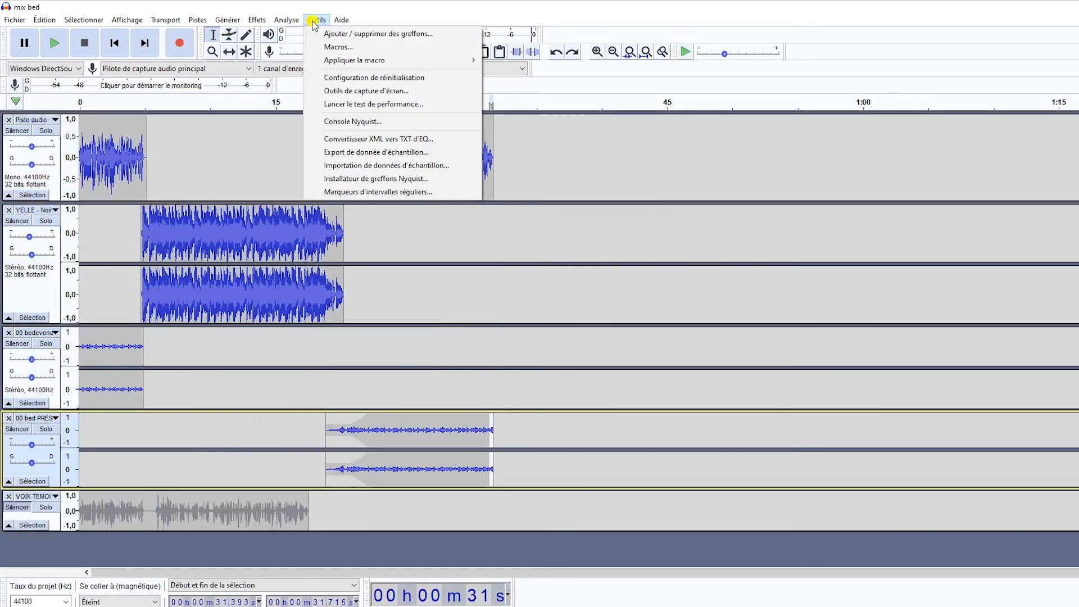
{"action": "left_click", "coordinate": [338, 47]}
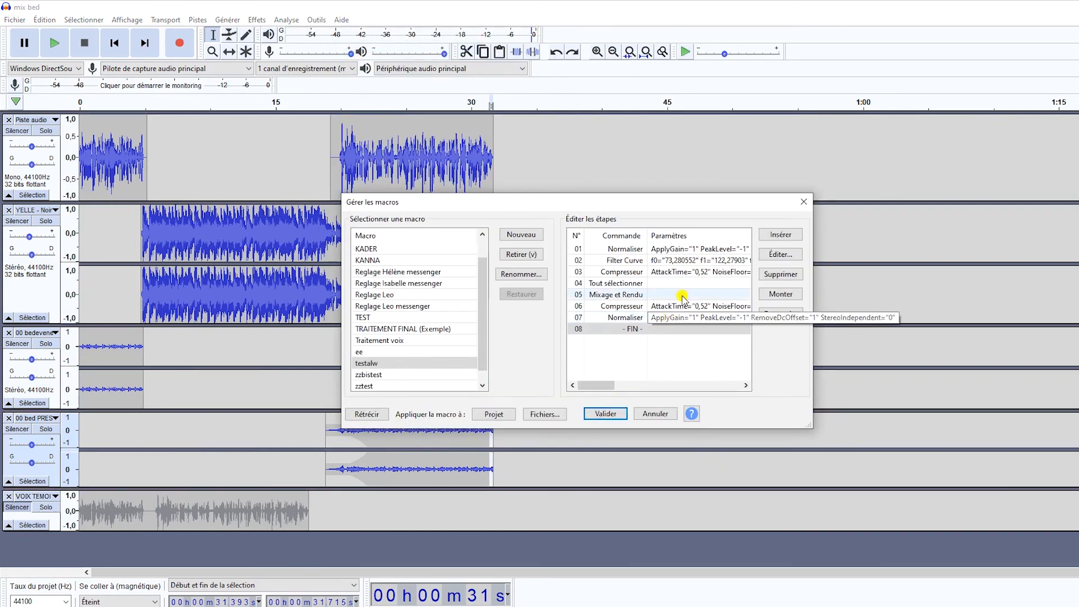
{"action": "left_click", "coordinate": [657, 274]}
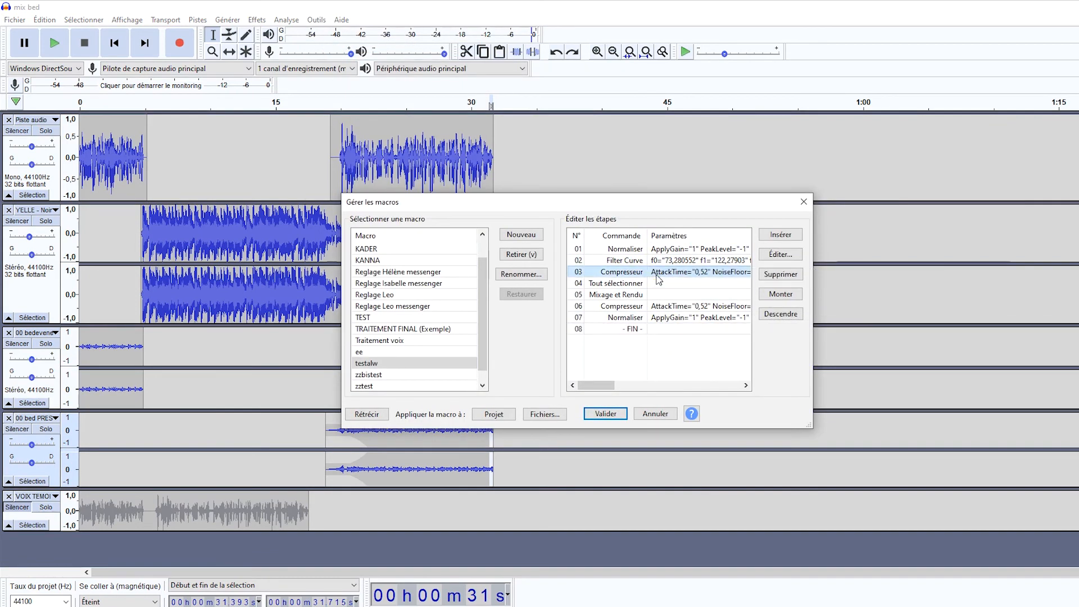
{"action": "left_click", "coordinate": [780, 255]}
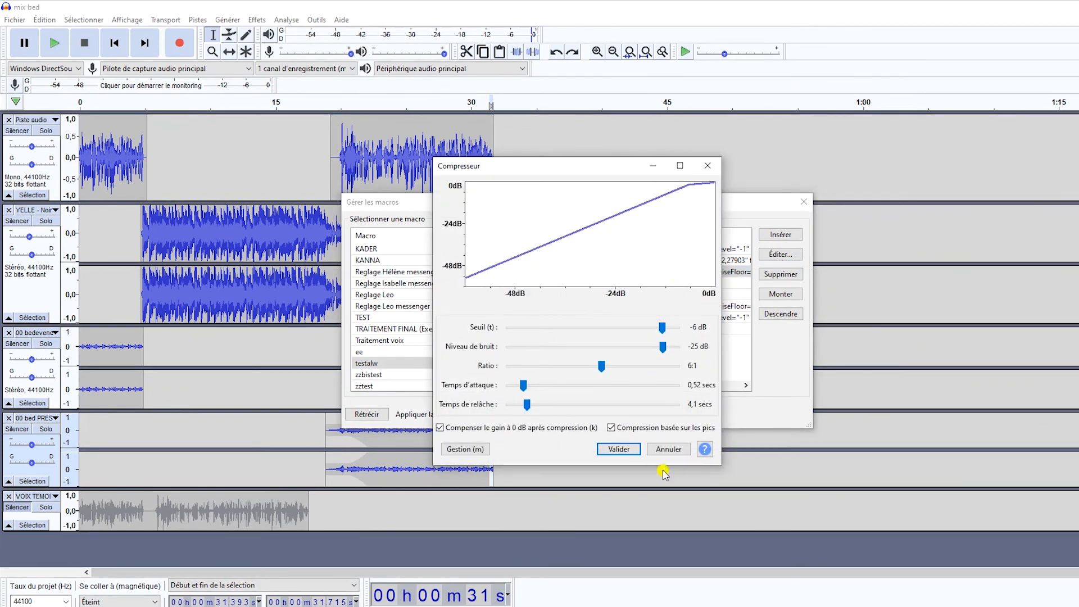
{"action": "left_click", "coordinate": [668, 449]}
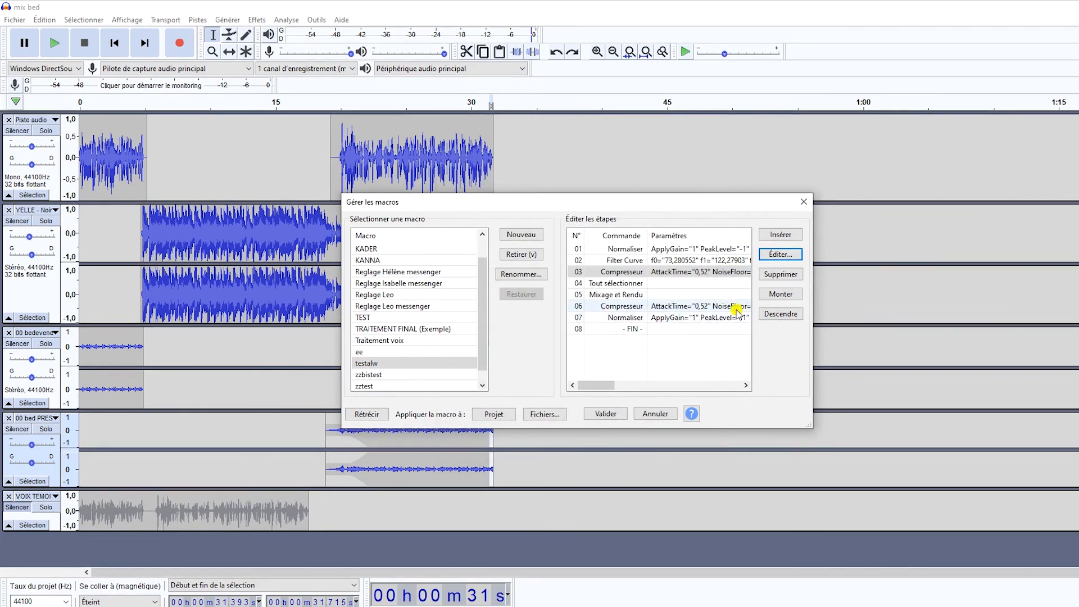
- Examine the settings of the second Compresseur step, after Mixage et Rendu, and close the macro manager
{"action": "left_click", "coordinate": [680, 306]}
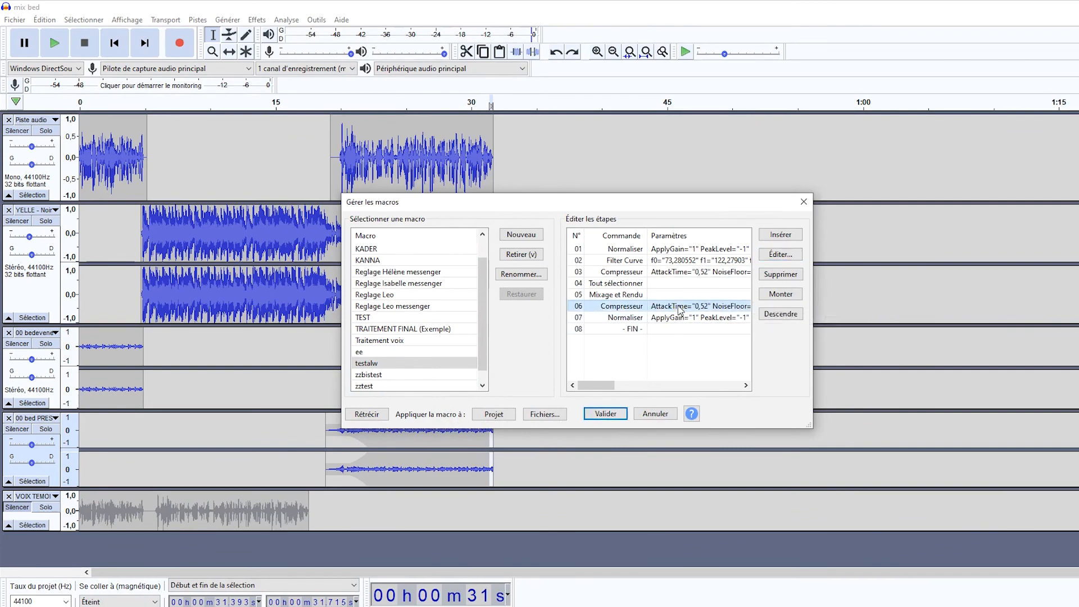
{"action": "left_click", "coordinate": [787, 237]}
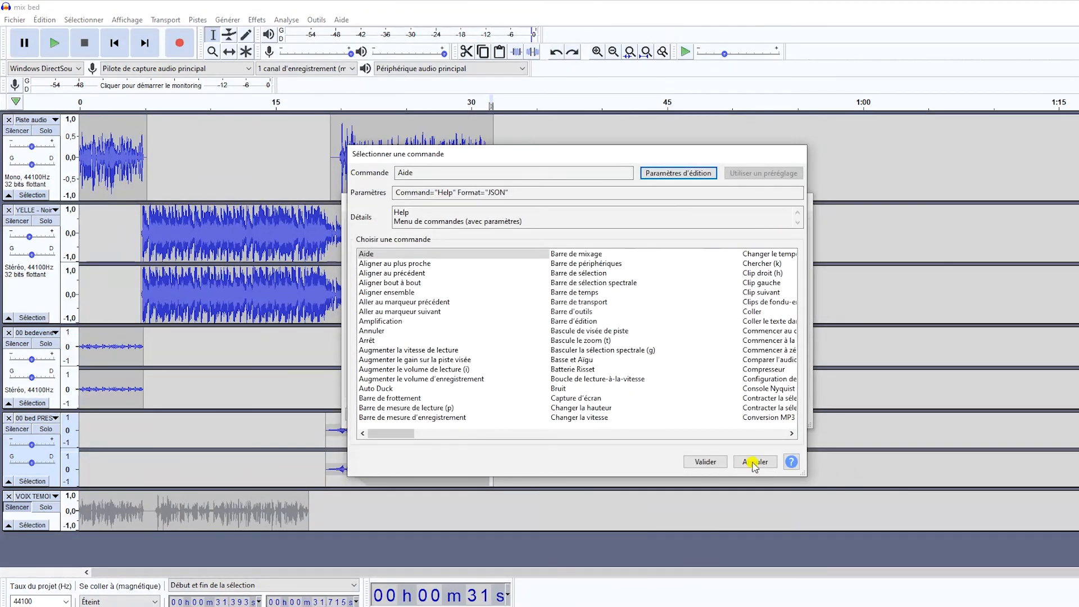
{"action": "left_click", "coordinate": [755, 462]}
{"action": "left_click", "coordinate": [785, 255]}
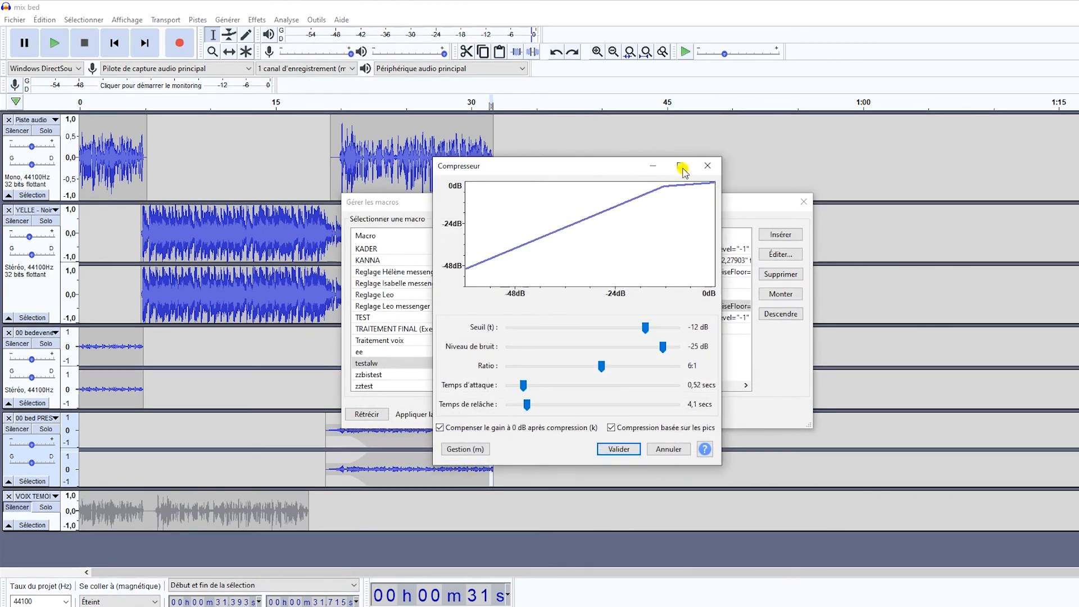
{"action": "left_click", "coordinate": [666, 450]}
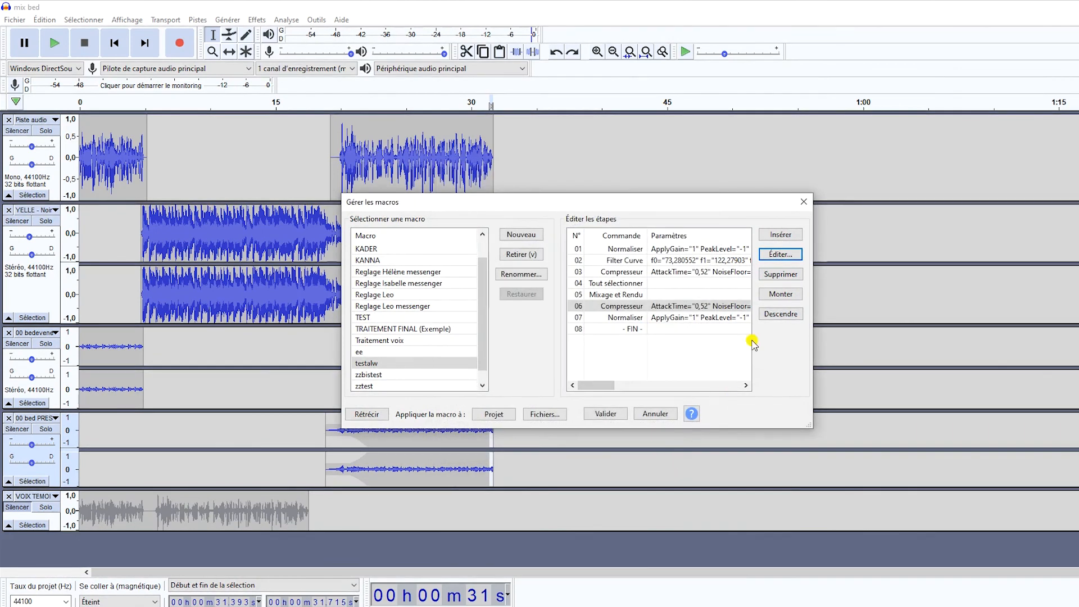
{"action": "left_click", "coordinate": [804, 201]}
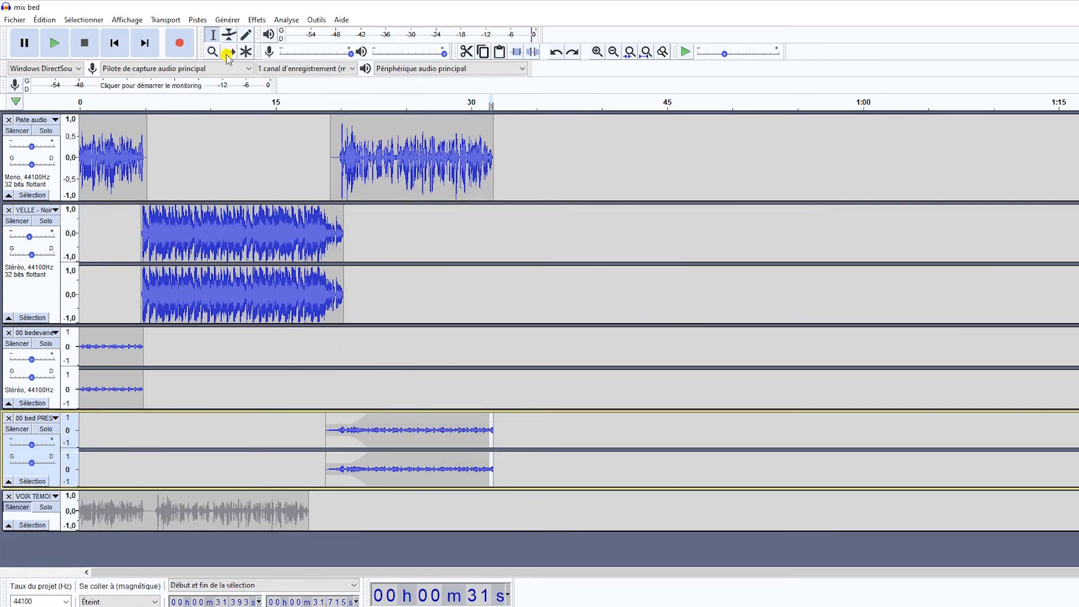
- Select the second clip of the voice track and examine the Compresseur effect's threshold, ratio and timing settings without applying it
{"action": "double_click", "coordinate": [396, 164]}
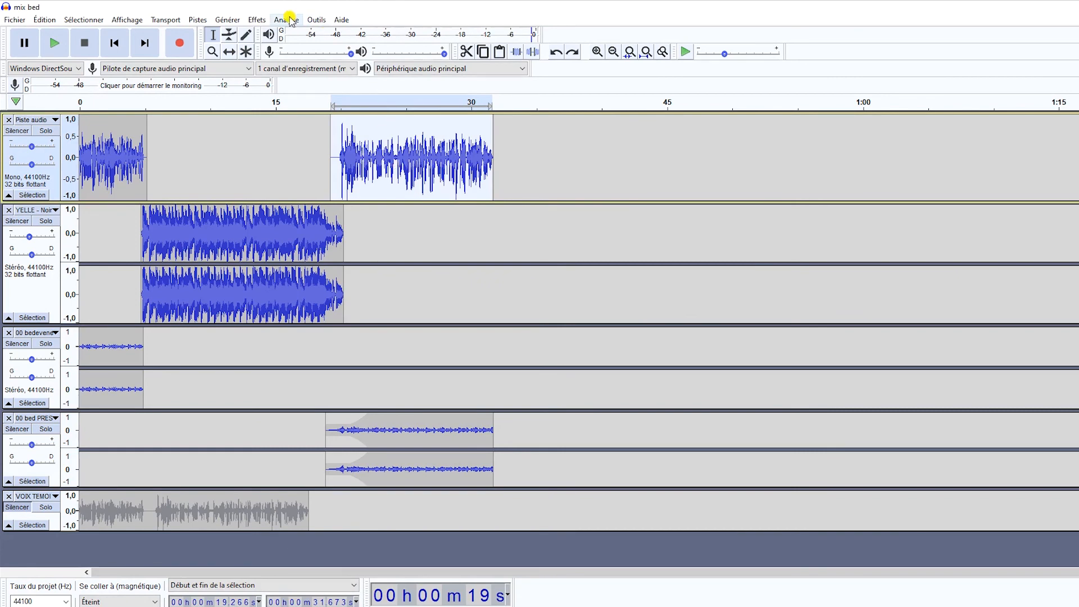
{"action": "left_click", "coordinate": [258, 20]}
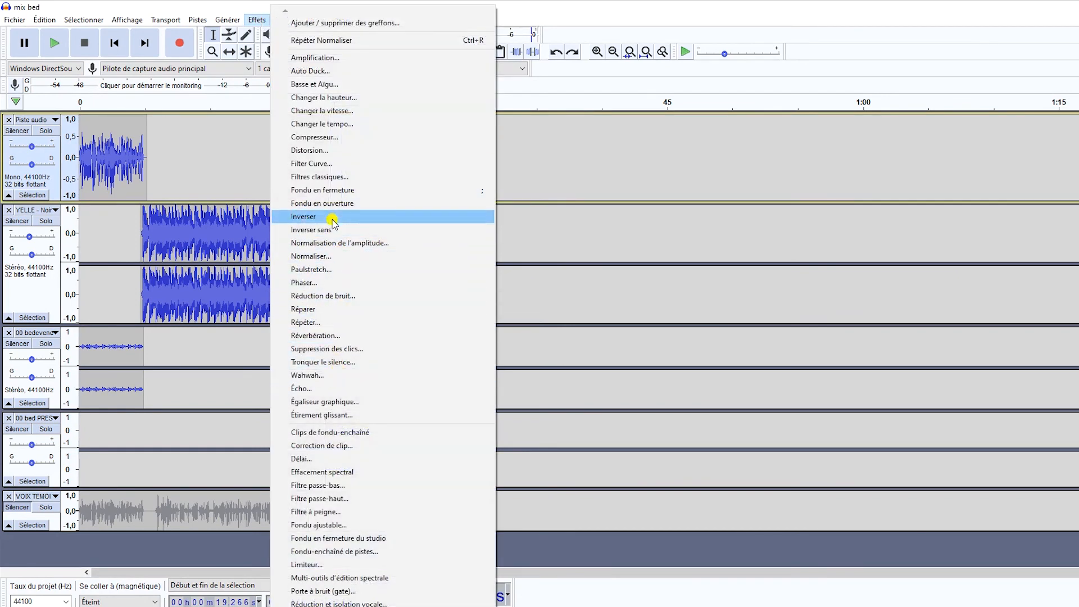
{"action": "left_click", "coordinate": [338, 137]}
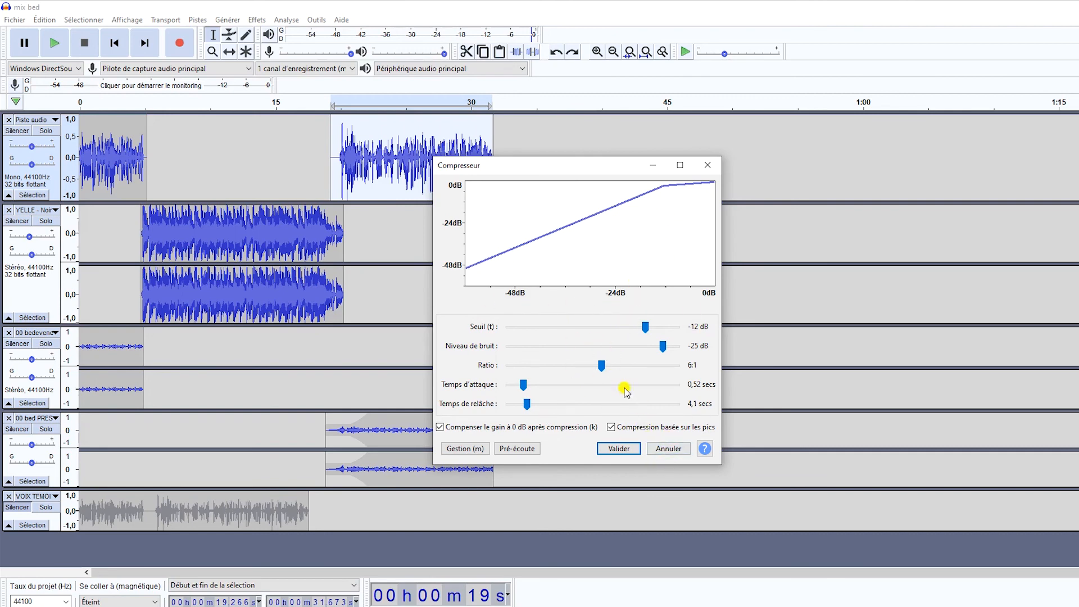
{"action": "left_click", "coordinate": [661, 451]}
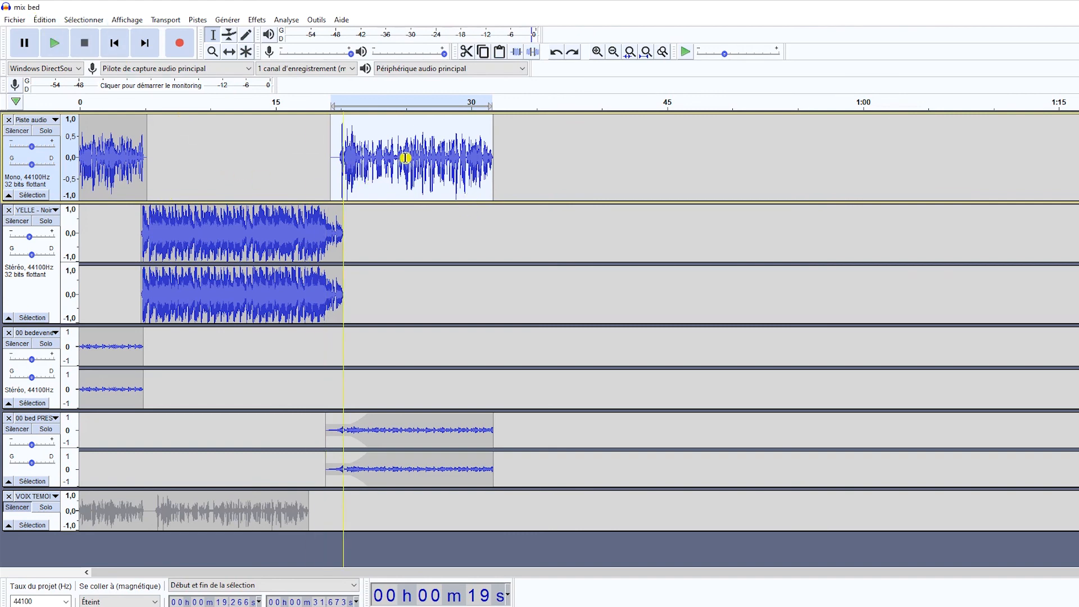
{"action": "left_click", "coordinate": [257, 20]}
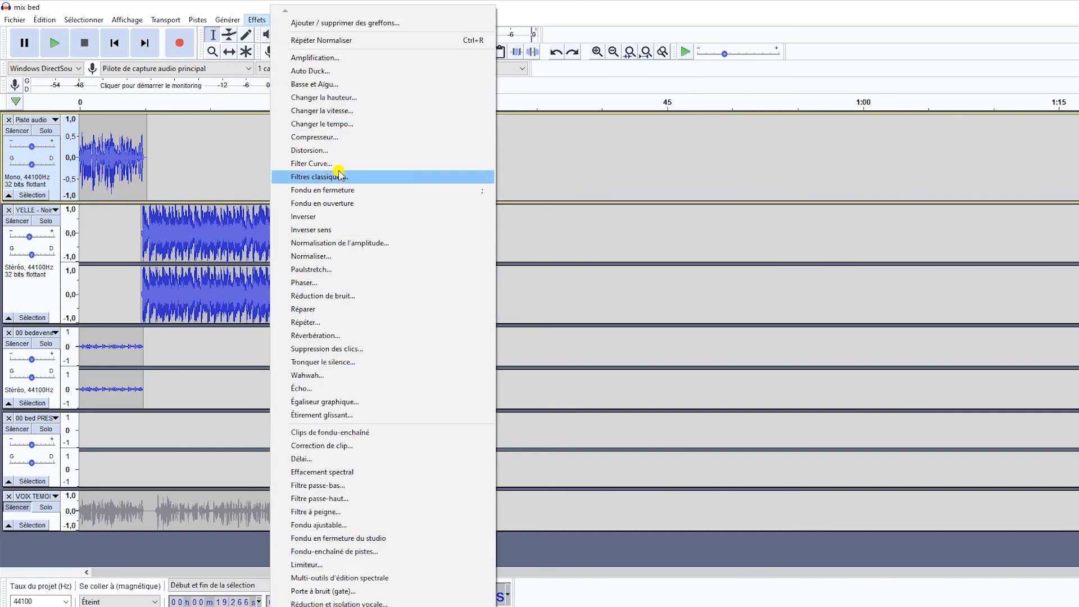
{"action": "left_click", "coordinate": [314, 138]}
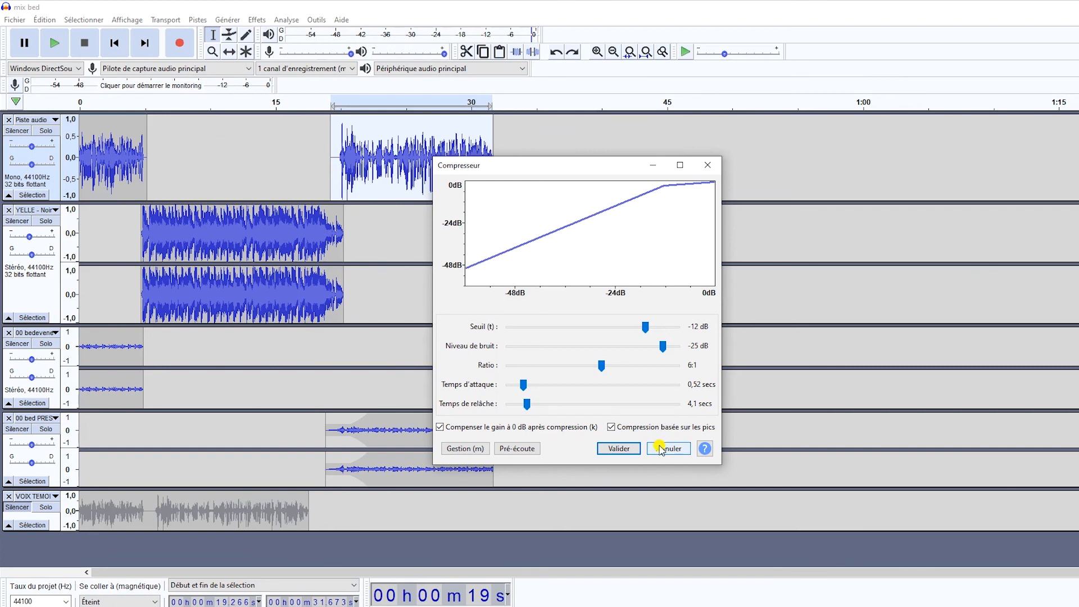
{"action": "left_click", "coordinate": [660, 449]}
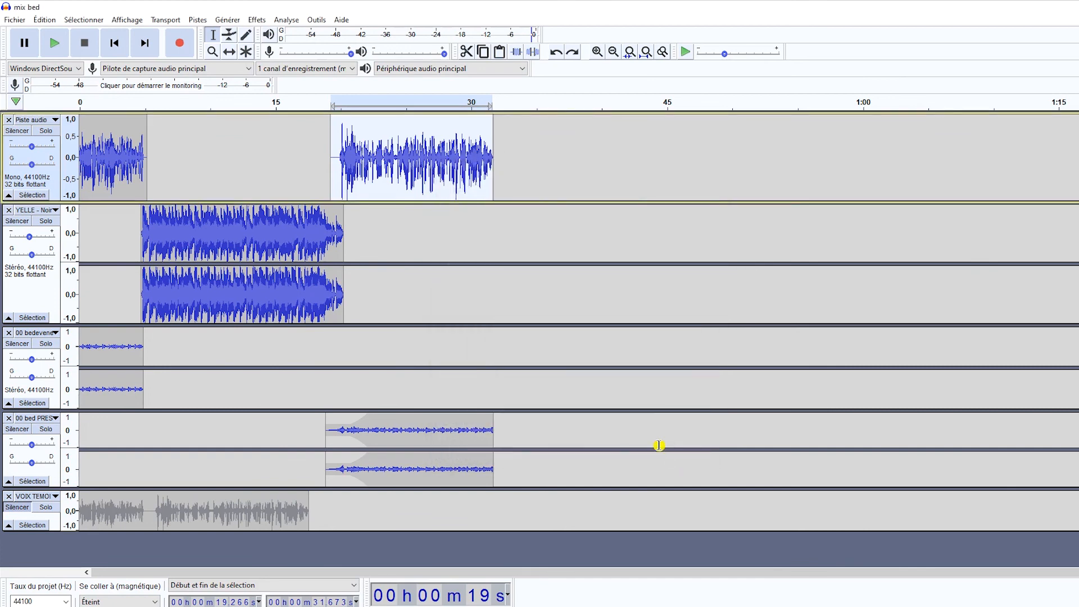